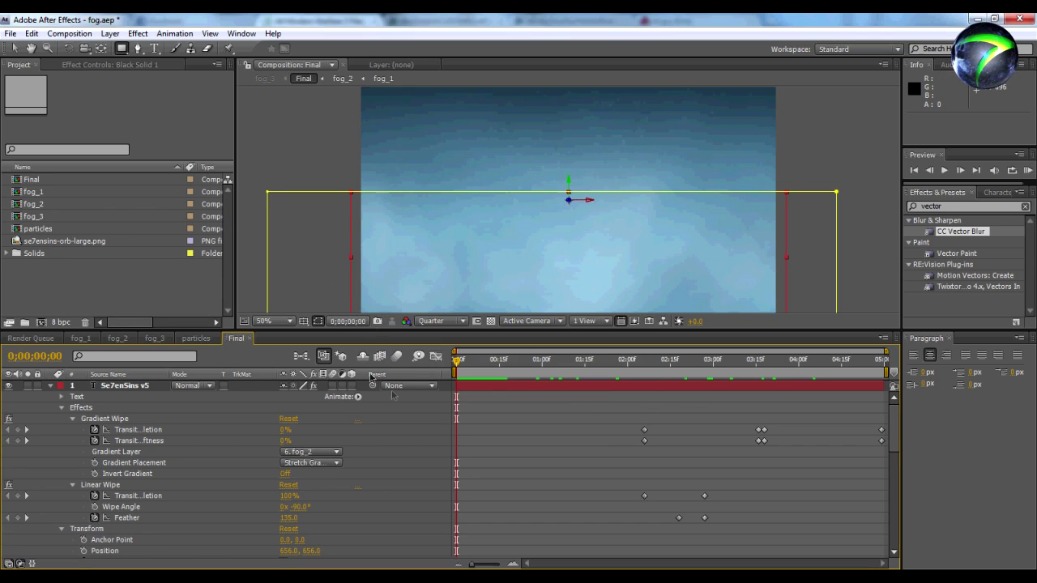
Create a composition named FOG_TUT_01 with the HDV/HDTV 720 29.97 preset and a duration of 0;00;05;00
{"action": "left_click", "coordinate": [70, 34]}
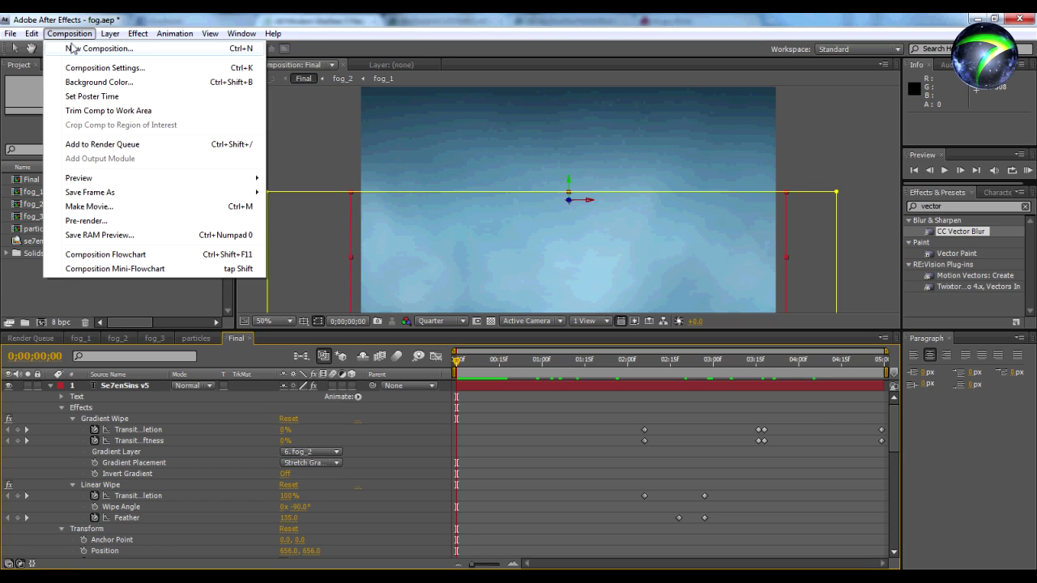
{"action": "left_click", "coordinate": [74, 48]}
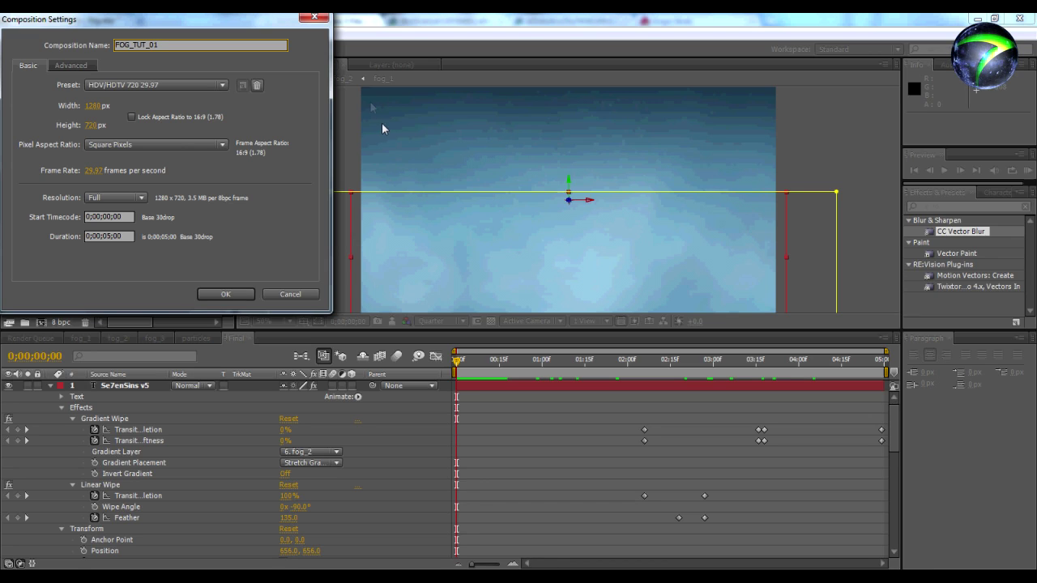
{"action": "left_click", "coordinate": [106, 236]}
{"action": "left_click", "coordinate": [232, 294]}
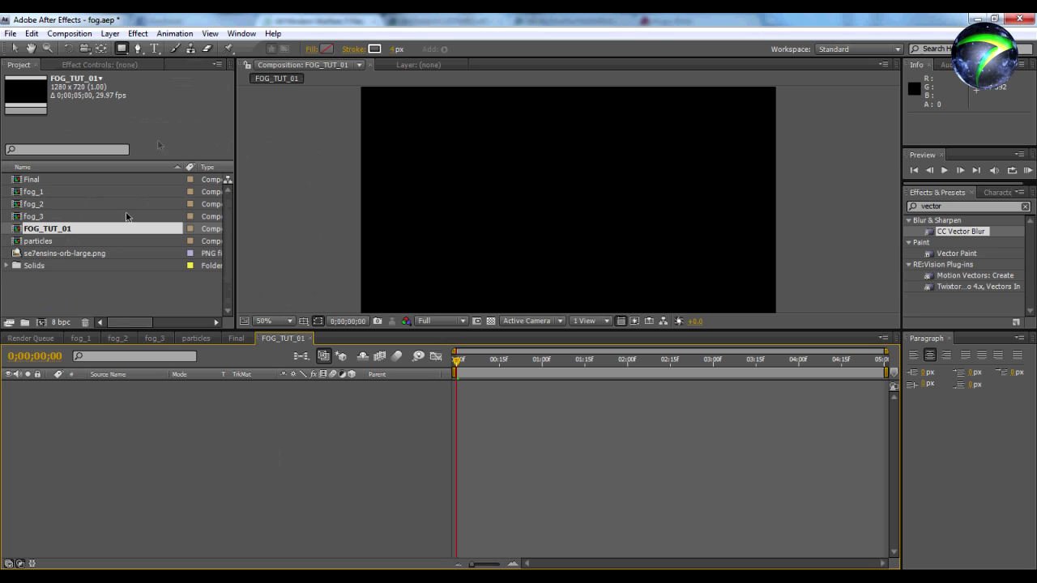
Add a black 1280 x 720 px solid layer to the FOG_TUT_01 composition
{"action": "left_click", "coordinate": [137, 33]}
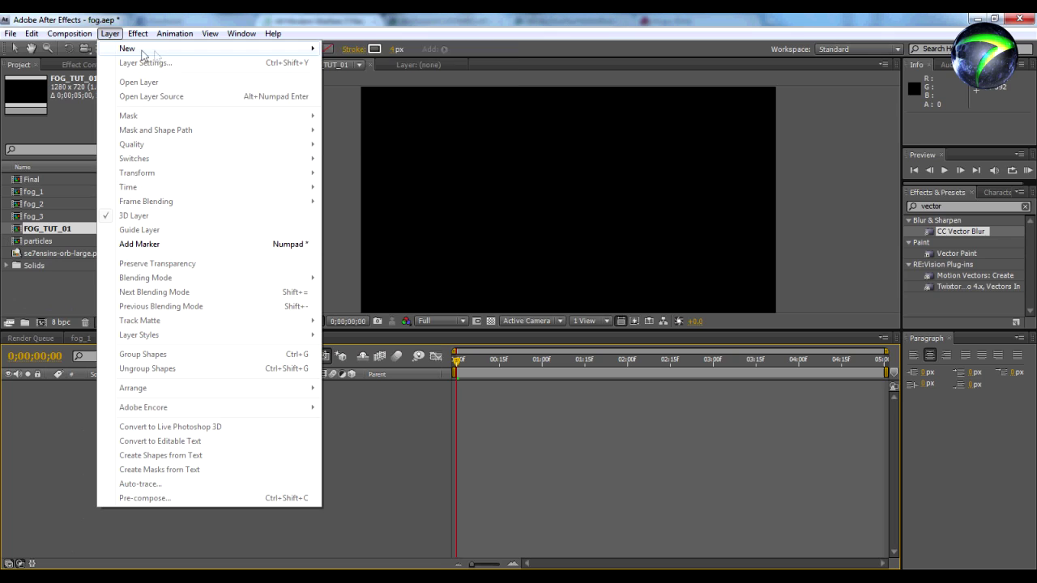
{"action": "mouse_move", "coordinate": [306, 55]}
{"action": "left_click", "coordinate": [351, 63]}
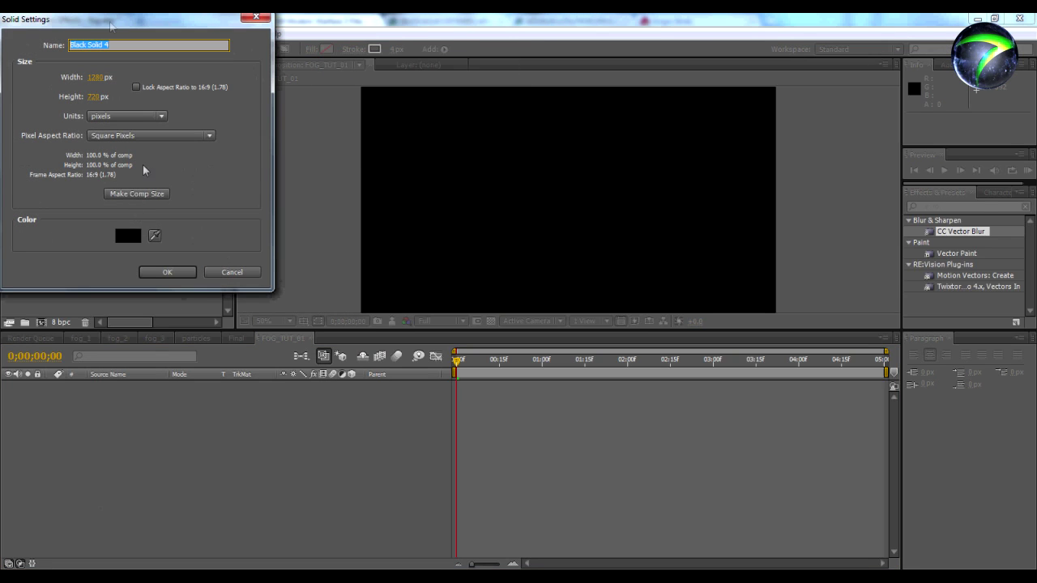
{"action": "left_click", "coordinate": [188, 272]}
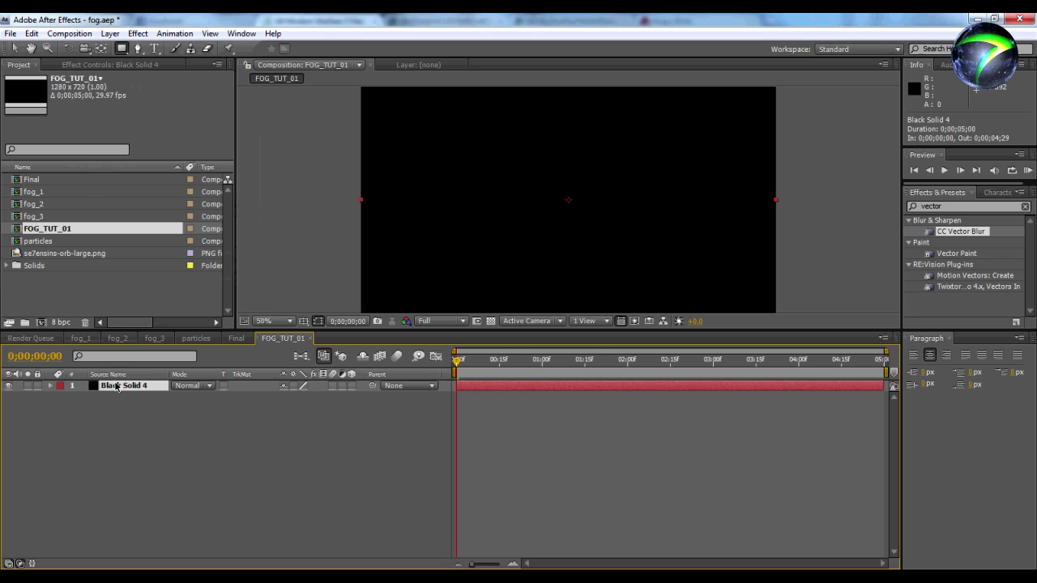
Apply the Fractal Noise effect to the black solid and set its Brightness to -40
{"action": "double_click", "coordinate": [983, 207]}
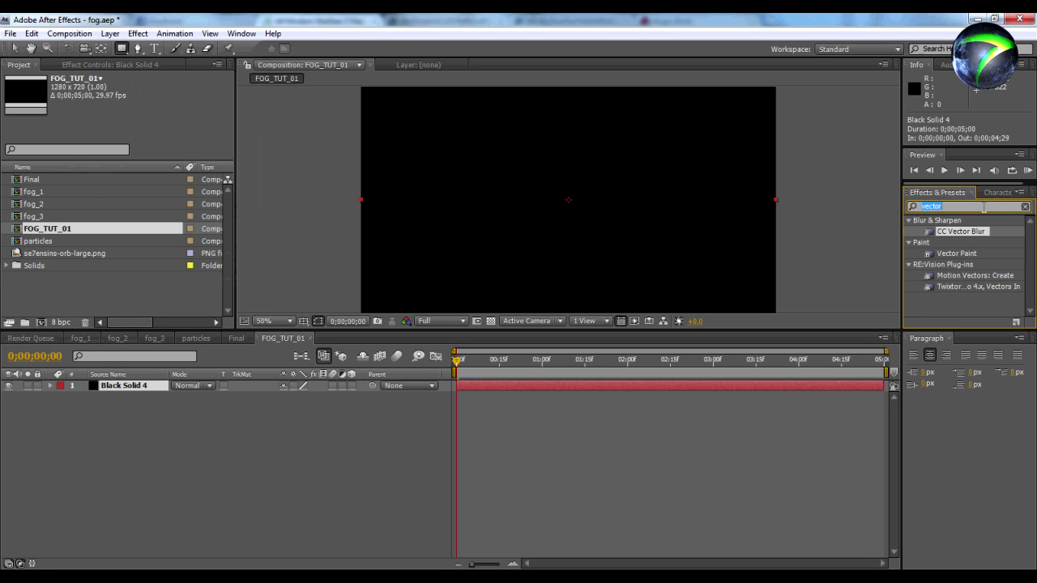
{"action": "key", "text": "BackSpace"}
{"action": "type", "text": "n"}
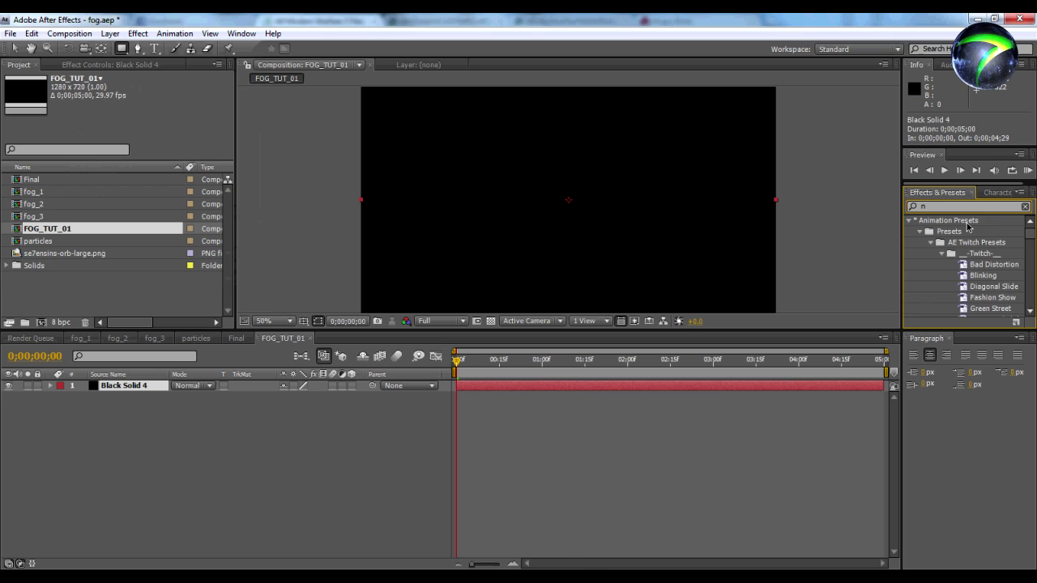
{"action": "type", "text": "oise"}
{"action": "left_click_drag", "start_coordinate": [947, 232], "coordinate": [713, 275]}
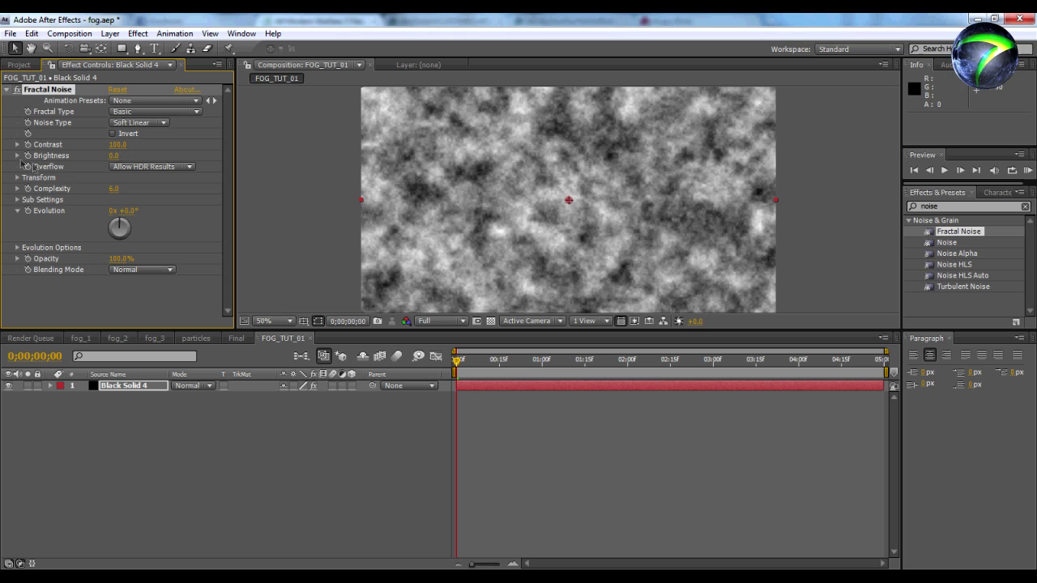
{"action": "left_click_drag", "start_coordinate": [114, 156], "coordinate": [94, 164]}
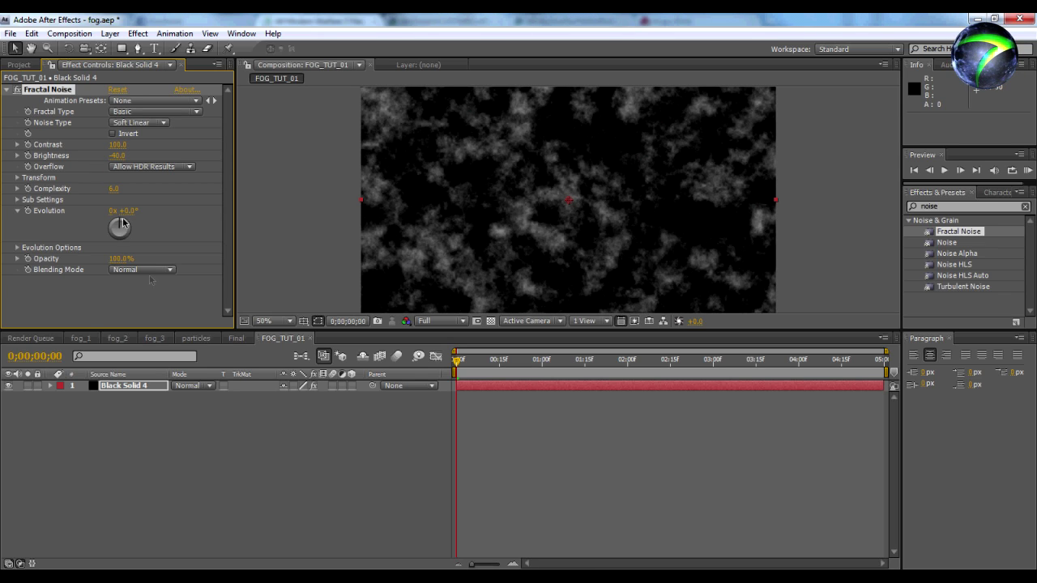
{"action": "left_click", "coordinate": [131, 292]}
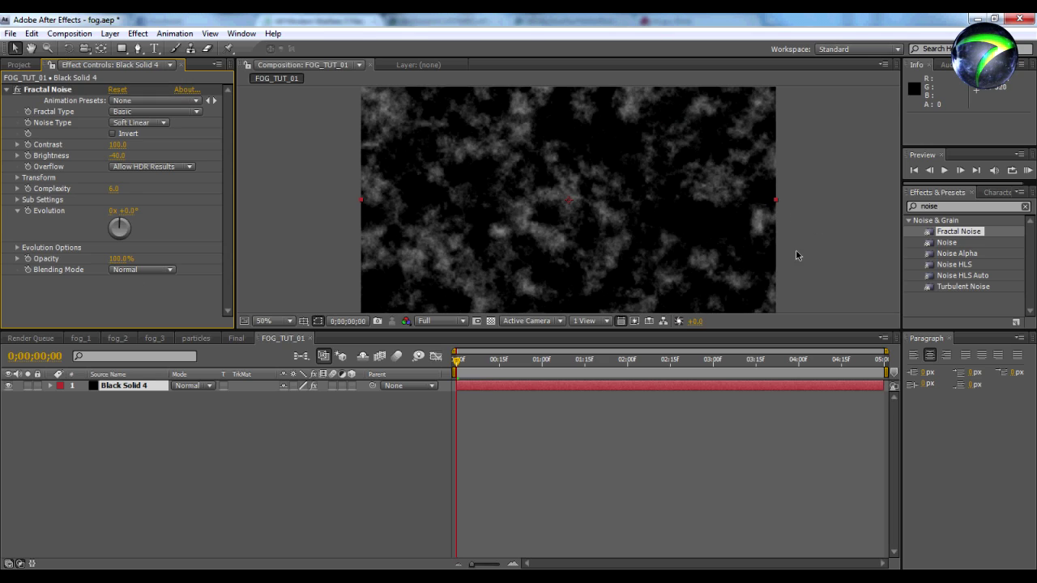
Apply the CC Vector Blur effect to the black solid, placed after Fractal Noise in the effect order
{"action": "left_click", "coordinate": [949, 206]}
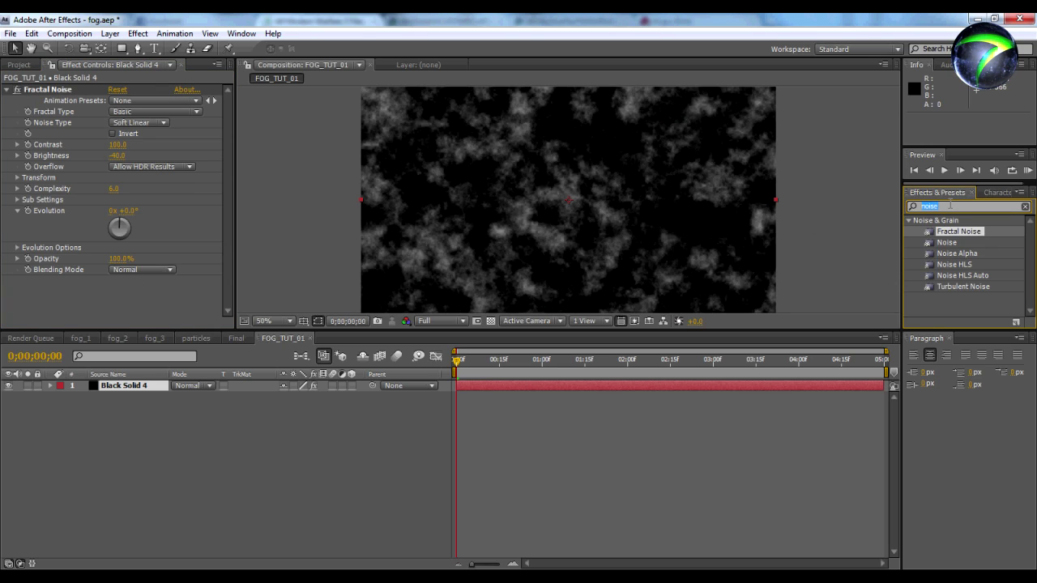
{"action": "type", "text": "vec"}
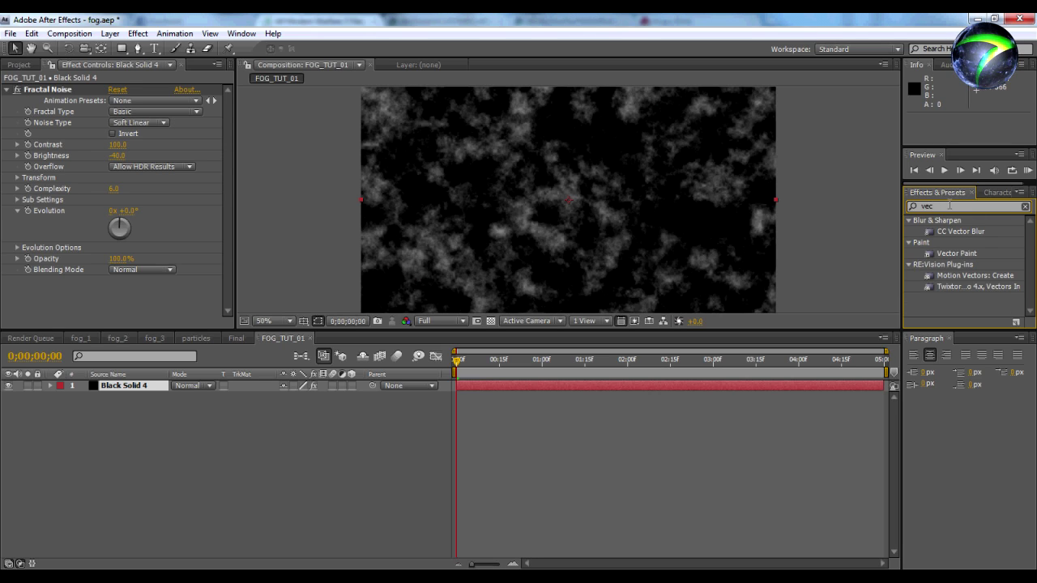
{"action": "left_click_drag", "start_coordinate": [947, 231], "coordinate": [80, 193]}
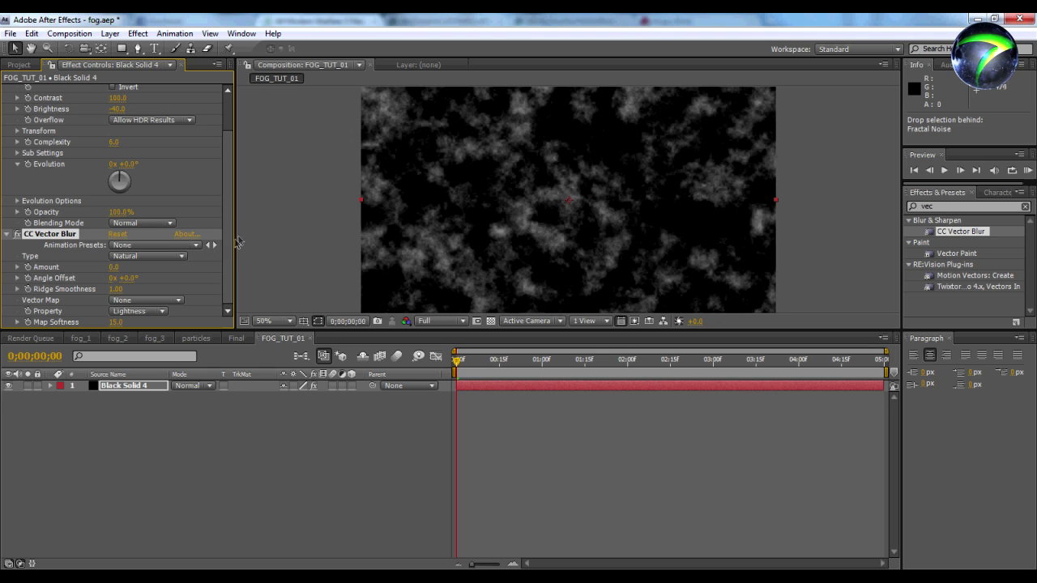
Preview the composition from its first frame with both effects on the solid
{"action": "left_click_drag", "start_coordinate": [470, 361], "coordinate": [412, 368]}
{"action": "key", "text": "space"}
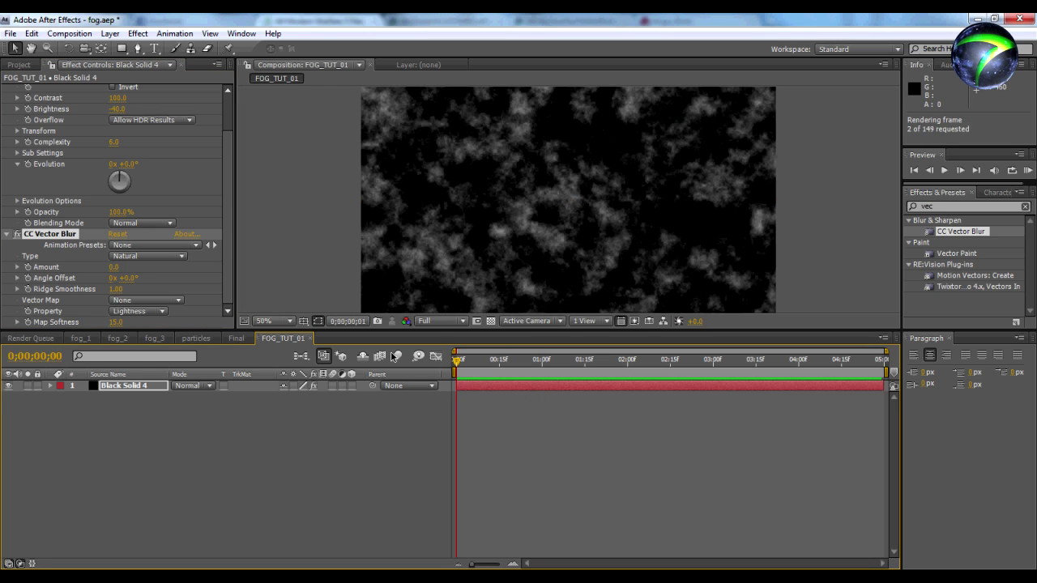
{"action": "key", "text": "space"}
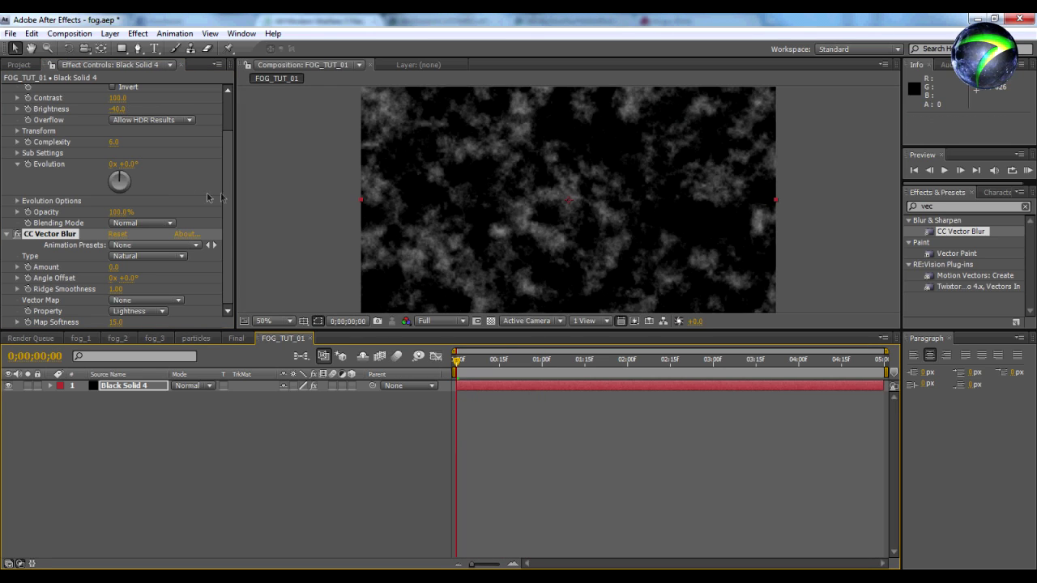
Load the Fog Blur animation preset for the CC Vector Blur effect
{"action": "scroll", "coordinate": [218, 193], "scroll_direction": "down", "scroll_amount": 1}
{"action": "scroll", "coordinate": [219, 194], "scroll_direction": "up", "scroll_amount": 1}
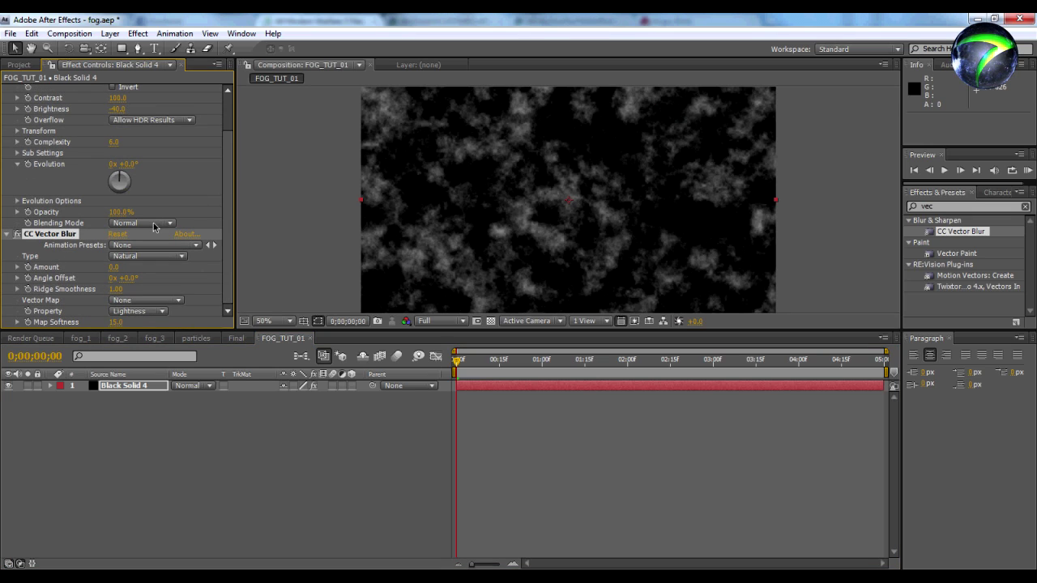
{"action": "left_click", "coordinate": [133, 245]}
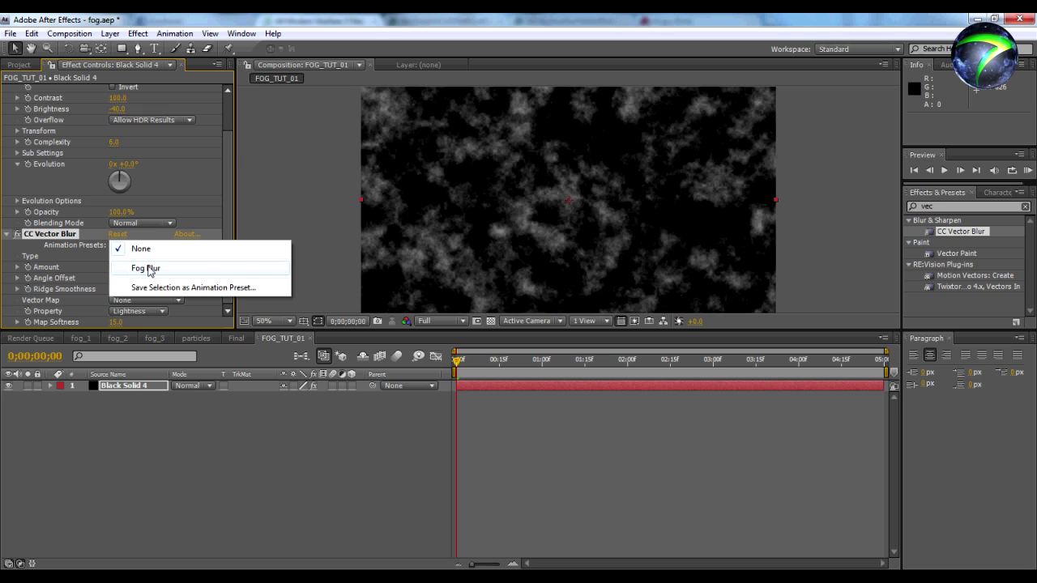
{"action": "left_click", "coordinate": [146, 268]}
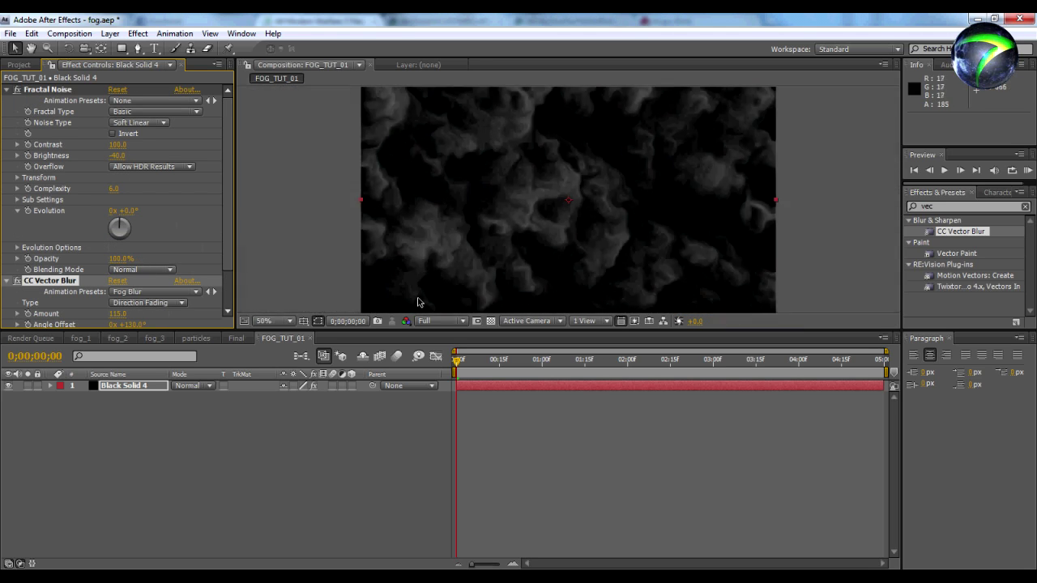
Reduce the composition view to 25% magnification and Quarter resolution
{"action": "key", "text": "comma"}
{"action": "left_click", "coordinate": [459, 321]}
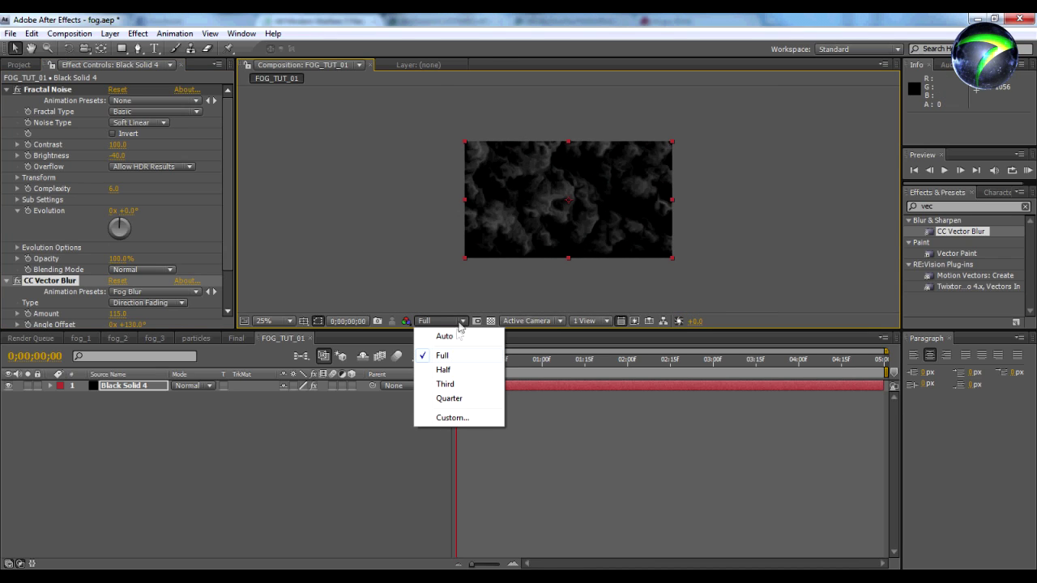
{"action": "left_click", "coordinate": [450, 401]}
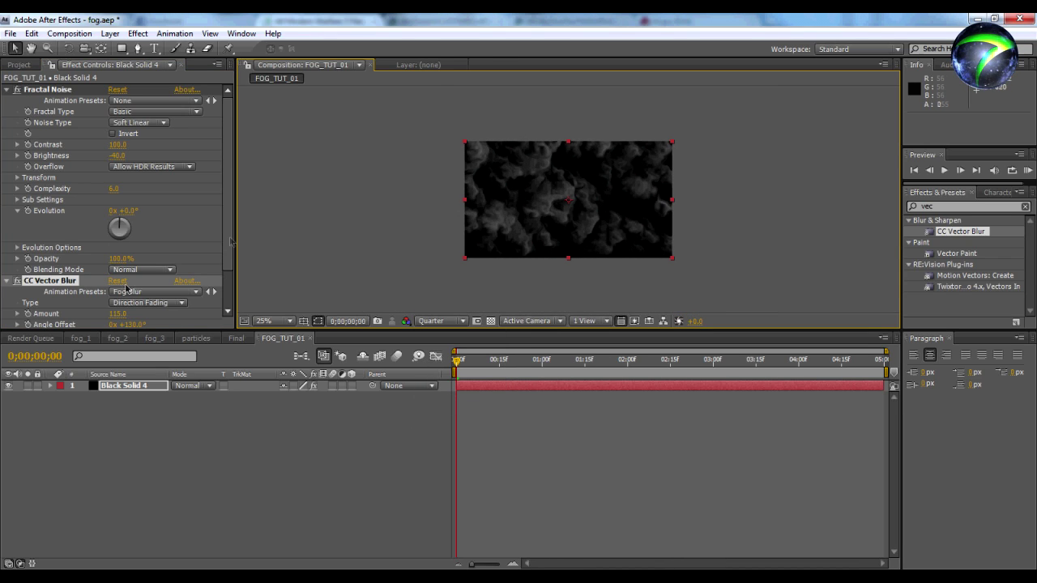
Set the CC Vector Blur effect's Angle Offset to 130°
{"action": "scroll", "coordinate": [114, 281], "scroll_direction": "down", "scroll_amount": 3}
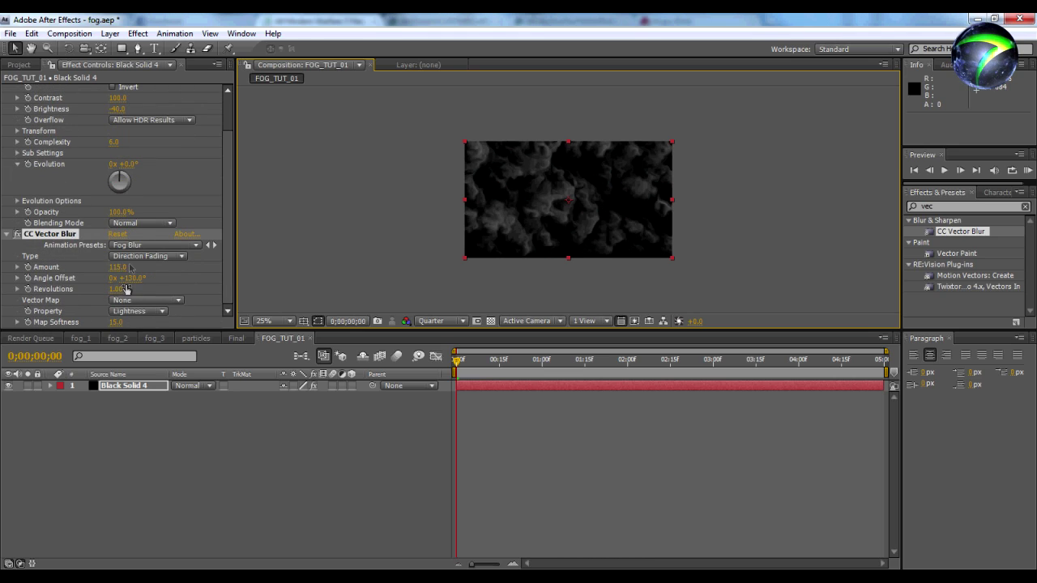
{"action": "left_click", "coordinate": [119, 268]}
{"action": "left_click", "coordinate": [127, 278]}
{"action": "type", "text": "130"}
{"action": "key", "text": "Return"}
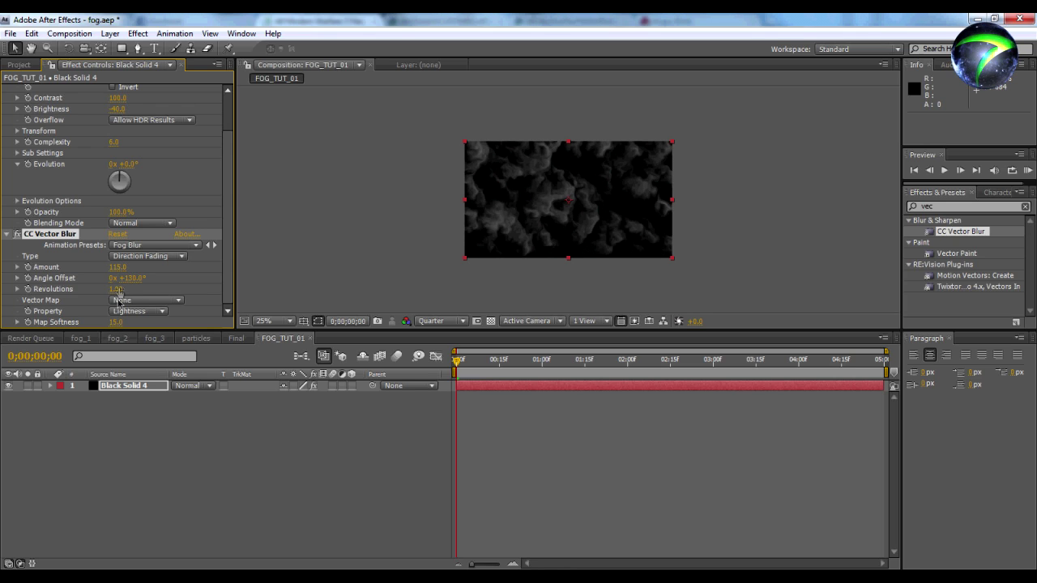
Run a RAM preview of the blurred fog texture
{"action": "left_click_drag", "start_coordinate": [224, 209], "coordinate": [224, 147]}
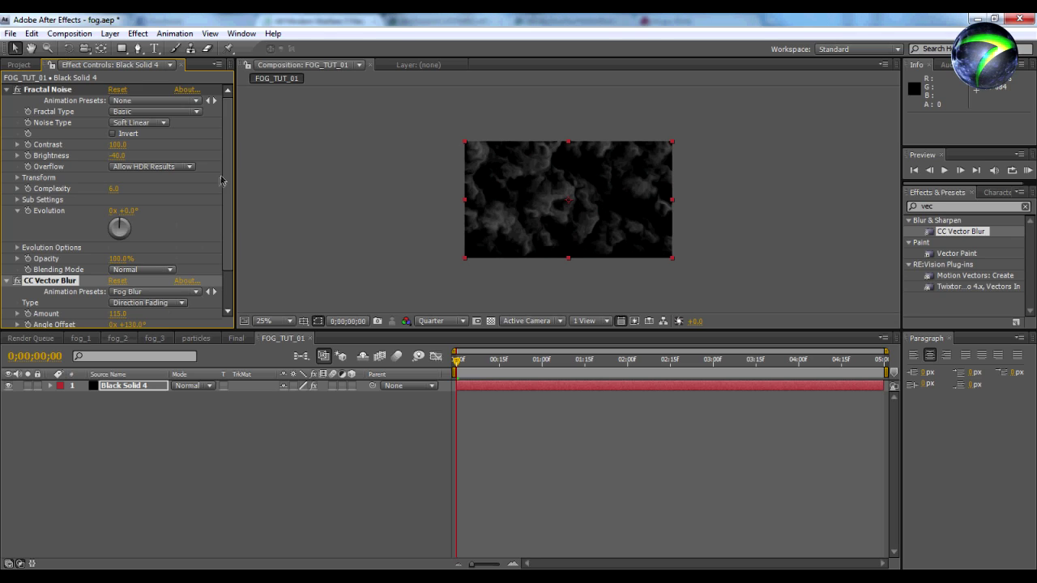
{"action": "left_click", "coordinate": [349, 339]}
{"action": "key", "text": "KP_0"}
{"action": "key", "text": "space"}
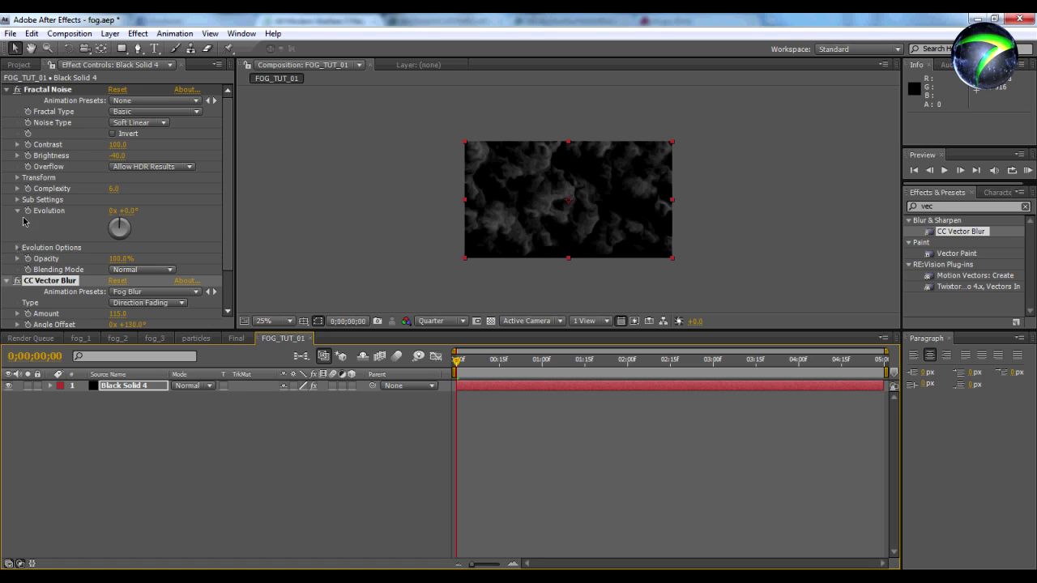
Animate Fractal Noise's Offset Turbulence with a keyframe at the first frame and a value of 1648, -300 at 0;00;04;29
{"action": "left_click", "coordinate": [6, 281]}
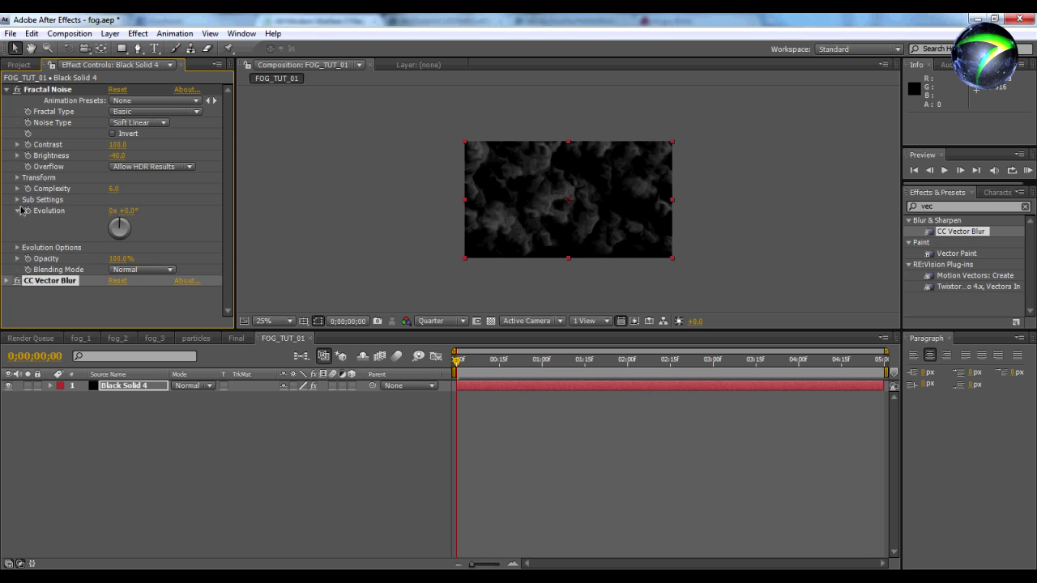
{"action": "left_click", "coordinate": [18, 177]}
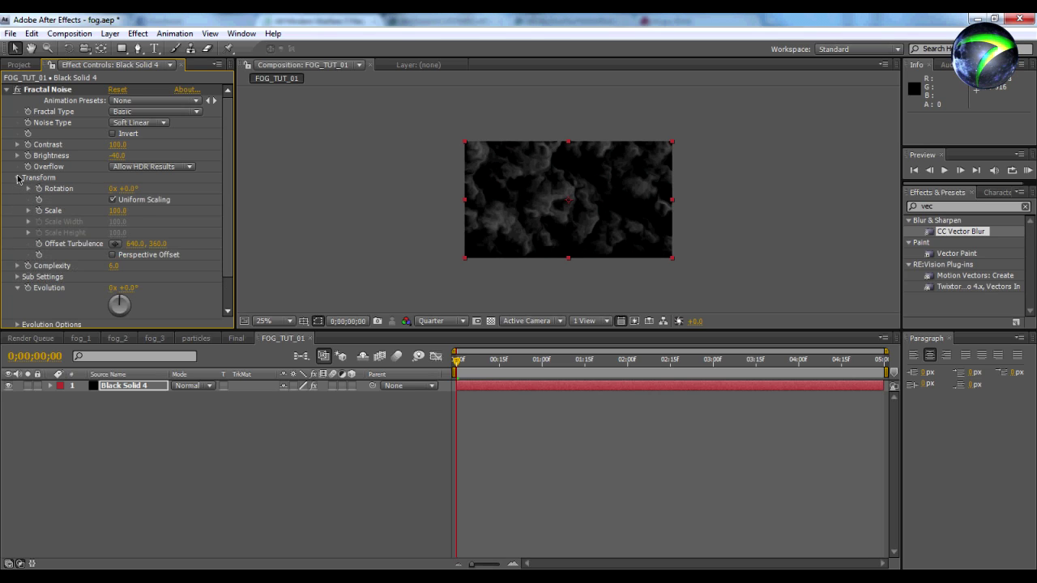
{"action": "scroll", "coordinate": [29, 194], "scroll_direction": "down", "scroll_amount": 2}
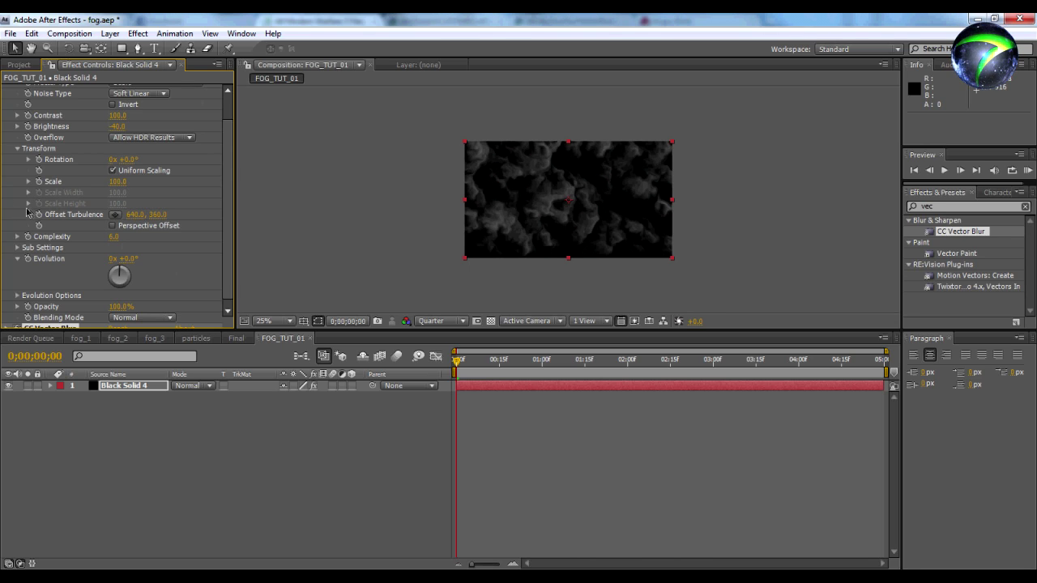
{"action": "left_click", "coordinate": [28, 181]}
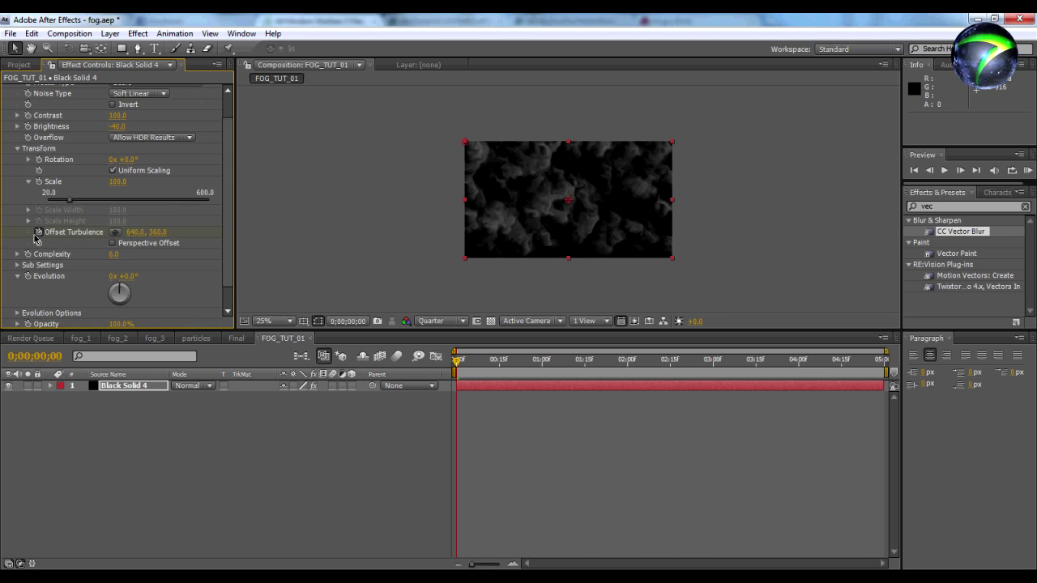
{"action": "left_click_drag", "start_coordinate": [460, 361], "coordinate": [883, 360]}
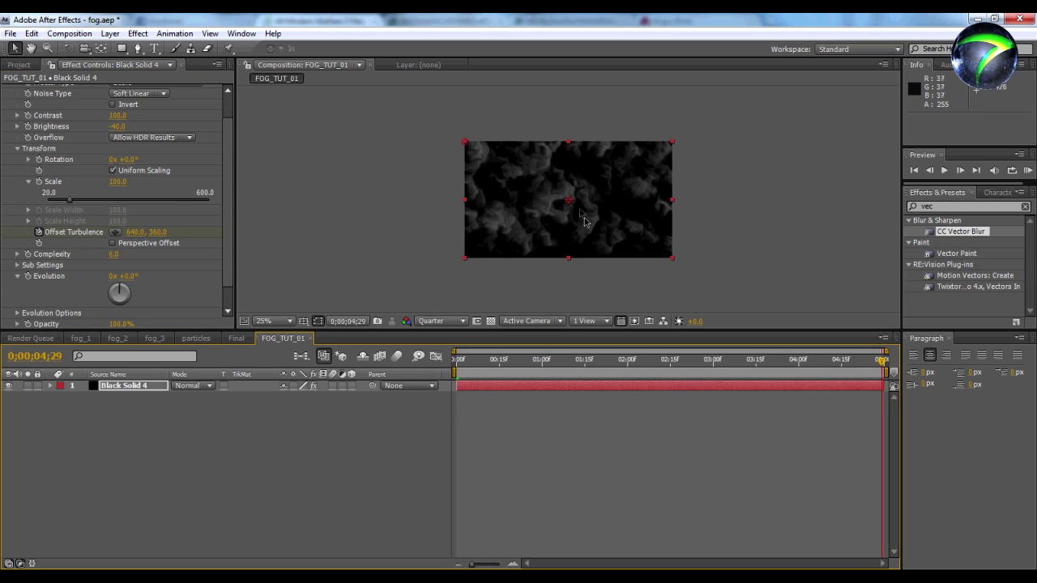
{"action": "left_click_drag", "start_coordinate": [571, 202], "coordinate": [734, 100]}
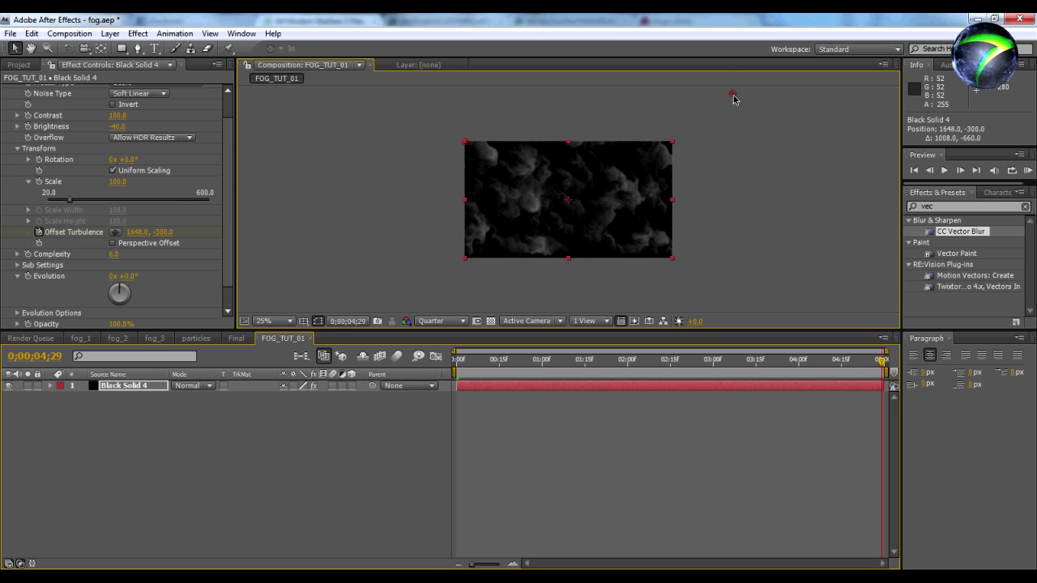
Return to the first frame and run a RAM preview of the drifting fog
{"action": "left_click_drag", "start_coordinate": [881, 360], "coordinate": [381, 394]}
{"action": "key", "text": "KP_0"}
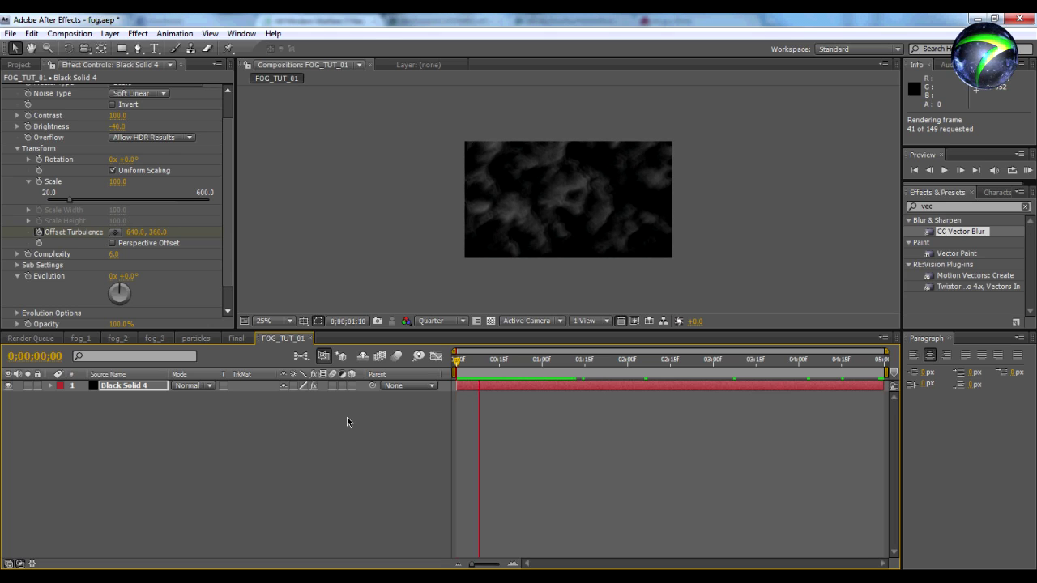
{"action": "key", "text": "space"}
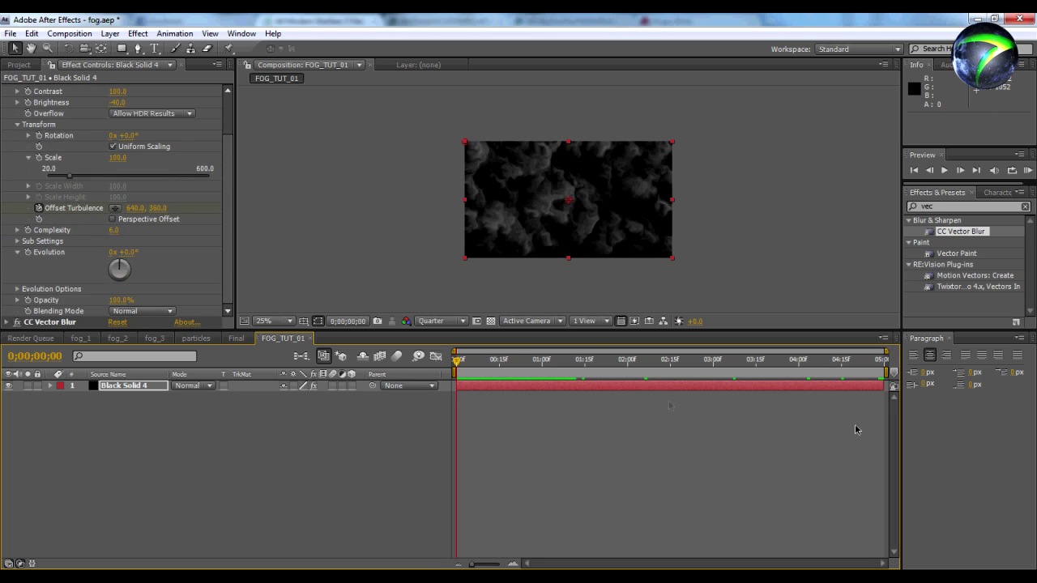
Animate Fractal Noise's Evolution with a keyframe at the first frame and 1 full revolution at 0;00;04;29, and return to the first frame
{"action": "mouse_move", "coordinate": [456, 362]}
{"action": "left_mouse_down"}
{"action": "mouse_move", "coordinate": [618, 362]}
{"action": "mouse_move", "coordinate": [454, 371]}
{"action": "left_mouse_up"}
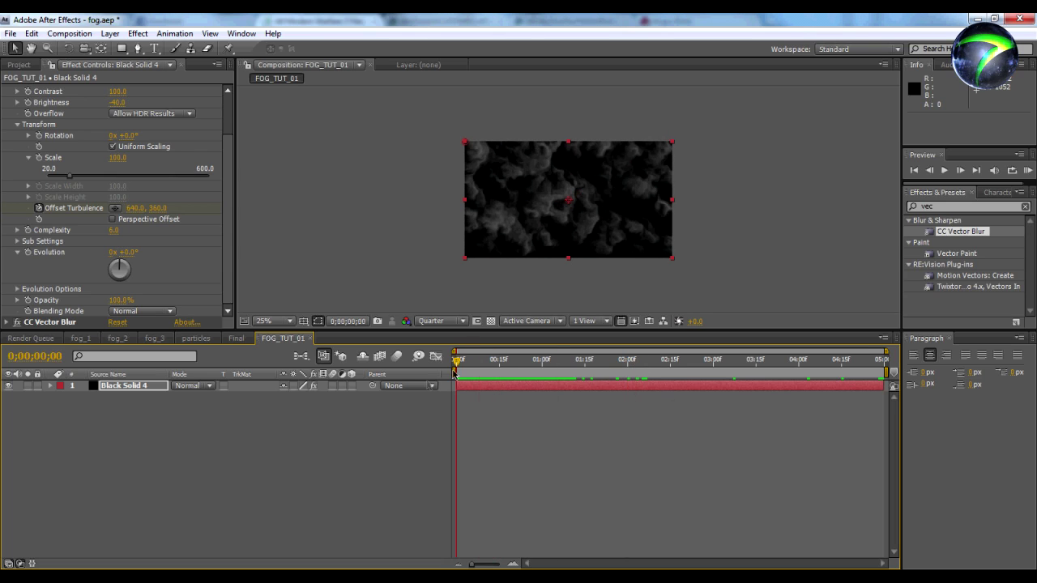
{"action": "left_click", "coordinate": [28, 253]}
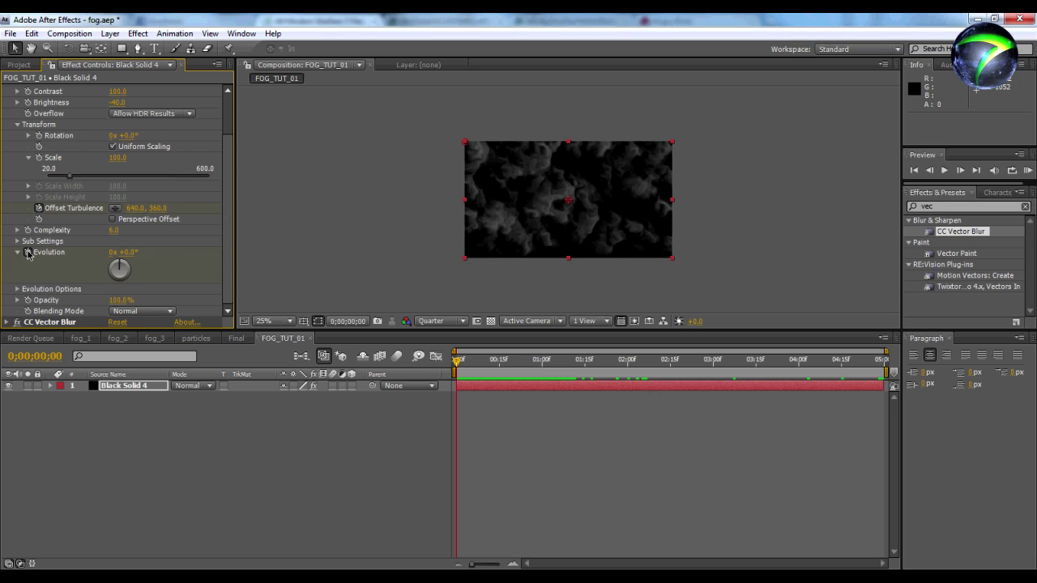
{"action": "left_click_drag", "start_coordinate": [458, 361], "coordinate": [883, 362]}
{"action": "left_click", "coordinate": [114, 252]}
{"action": "type", "text": "1"}
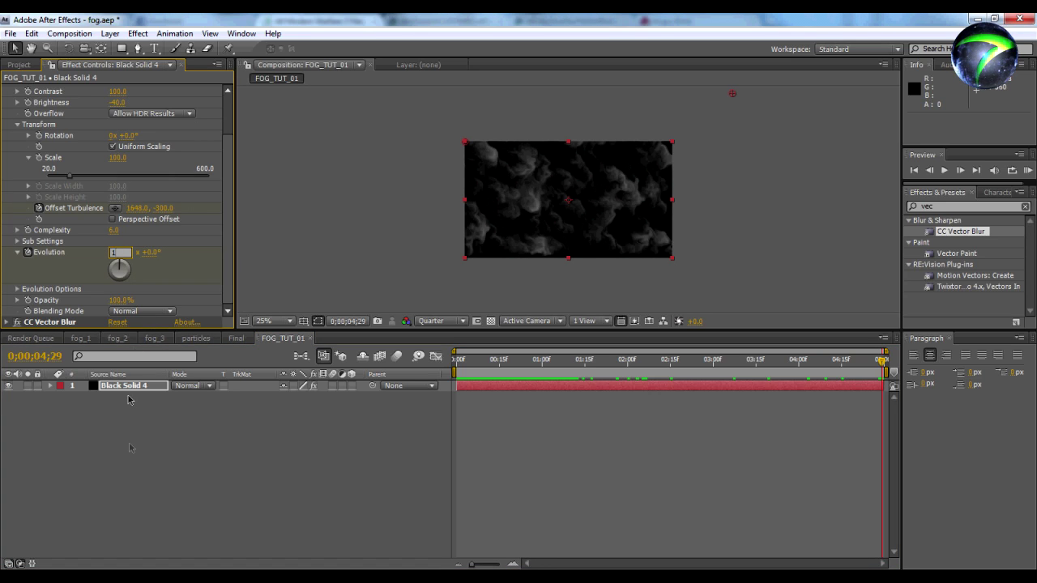
{"action": "left_click", "coordinate": [129, 449]}
{"action": "left_click_drag", "start_coordinate": [841, 361], "coordinate": [449, 356]}
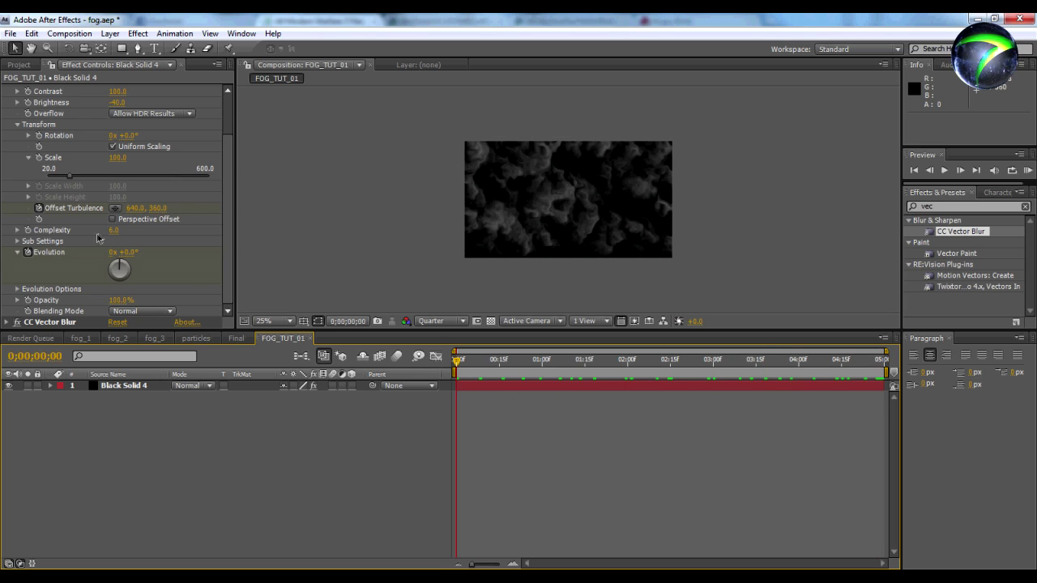
Set Fractal Noise's Transform Rotation to 35° and its Scale to 175.4
{"action": "scroll", "coordinate": [104, 253], "scroll_direction": "up", "scroll_amount": 2}
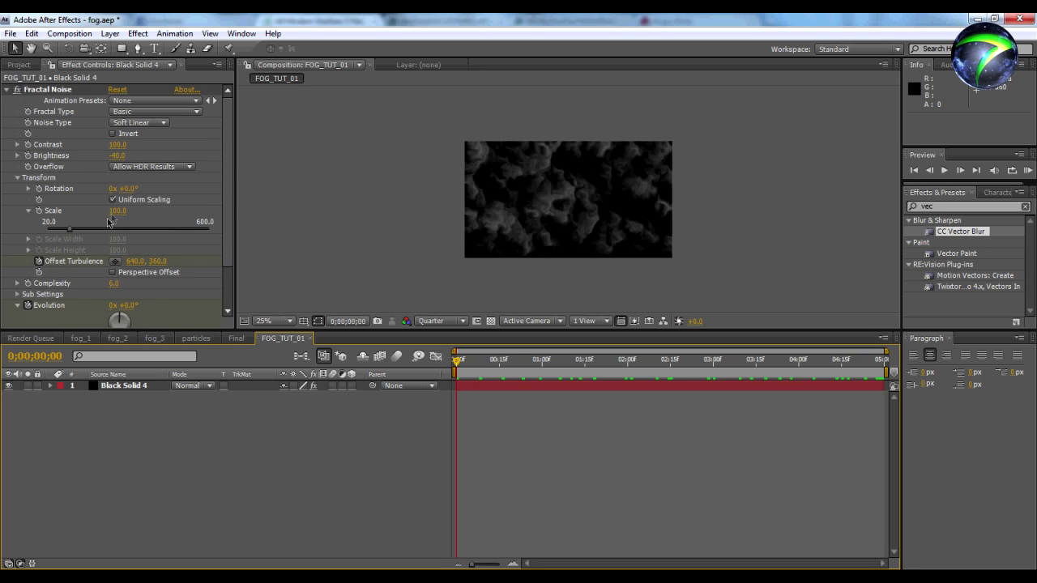
{"action": "left_click_drag", "start_coordinate": [130, 189], "coordinate": [153, 188]}
{"action": "left_click", "coordinate": [132, 189]}
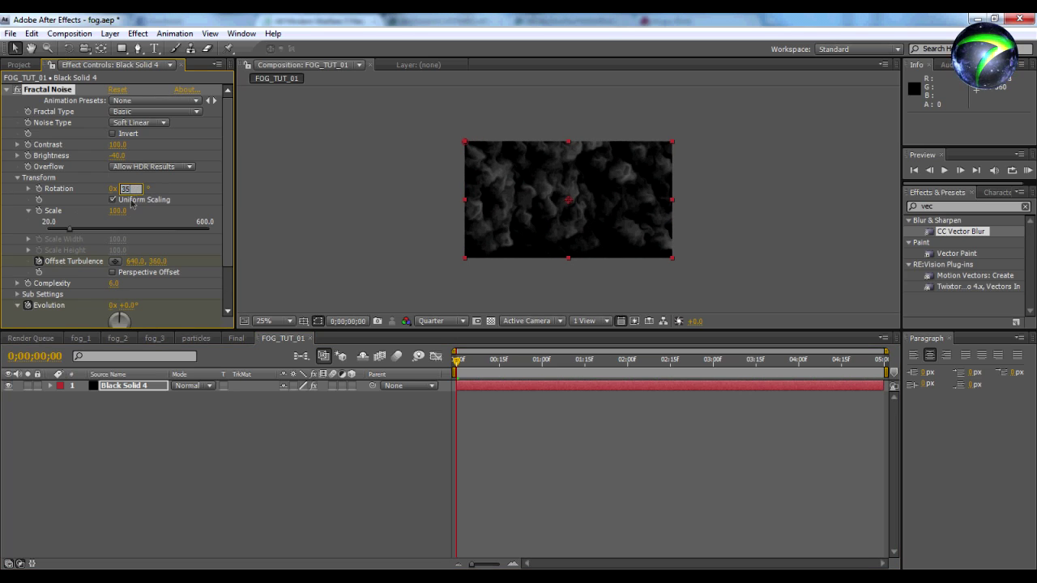
{"action": "type", "text": "35"}
{"action": "left_click", "coordinate": [188, 484]}
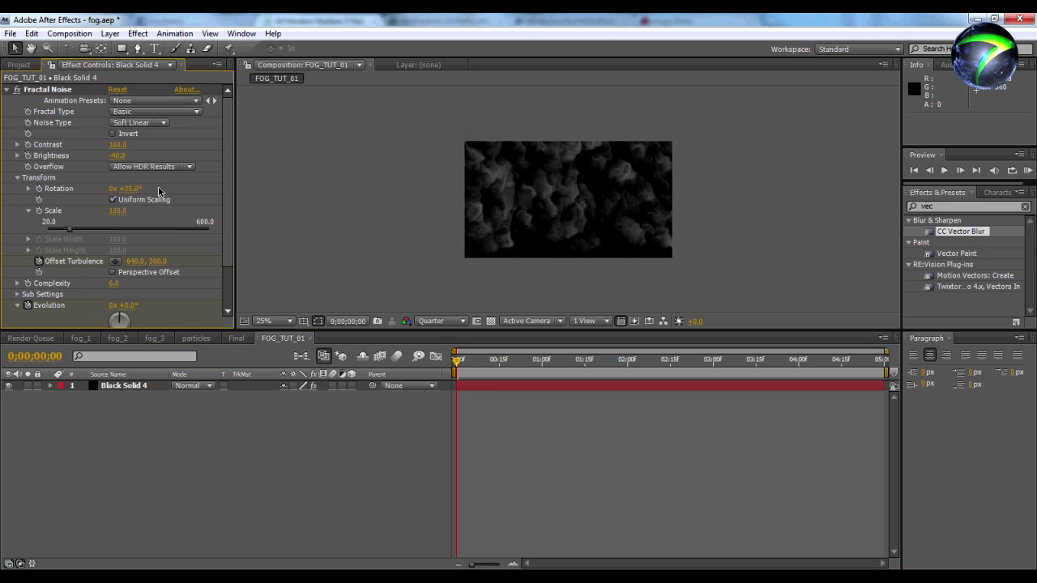
{"action": "left_click_drag", "start_coordinate": [68, 232], "coordinate": [90, 232]}
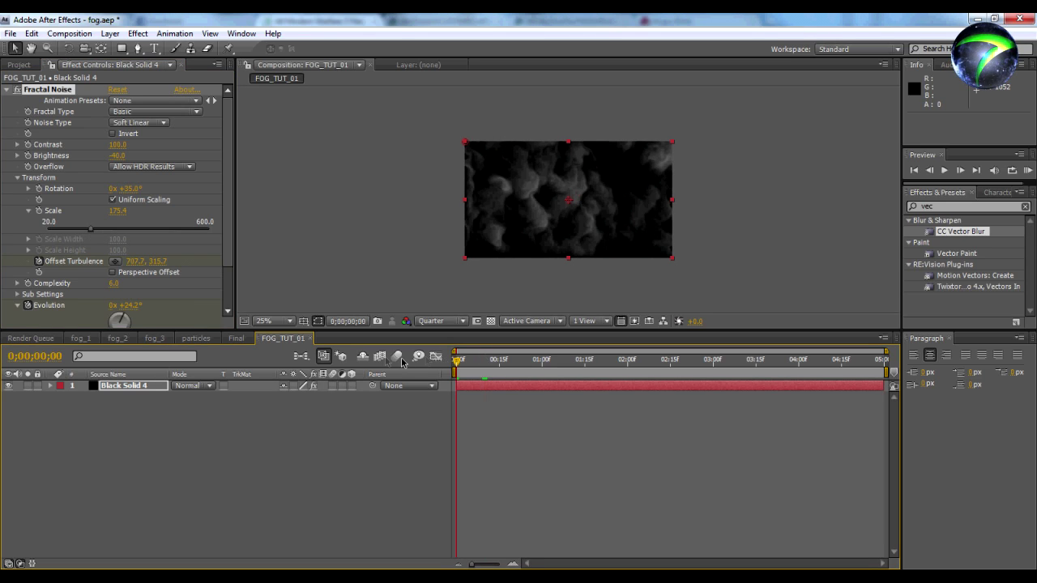
{"action": "left_click", "coordinate": [103, 432]}
Scale the Black Solid 4 layer up to 127%
{"action": "left_click", "coordinate": [119, 389]}
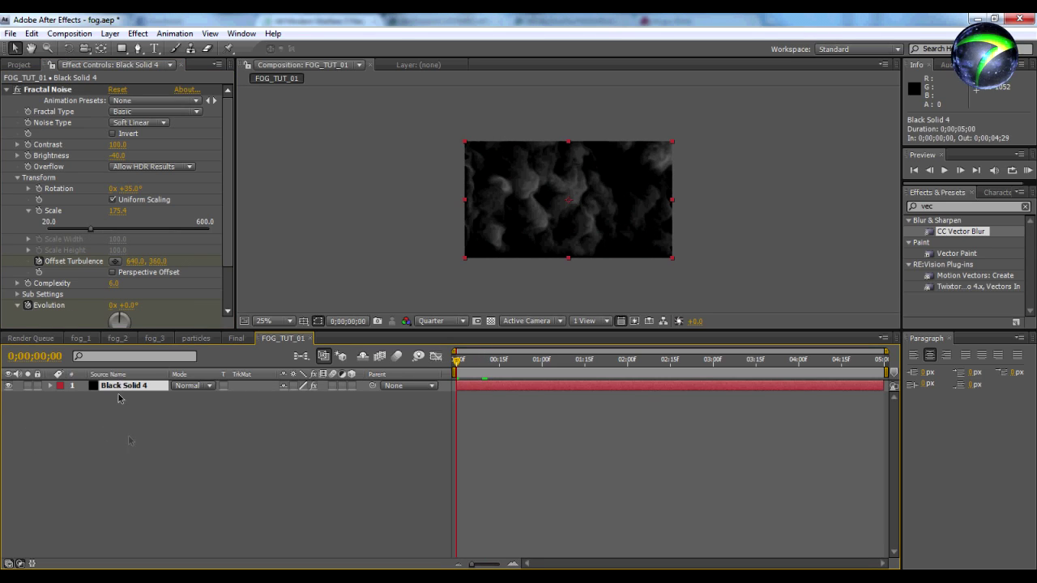
{"action": "key", "text": "s"}
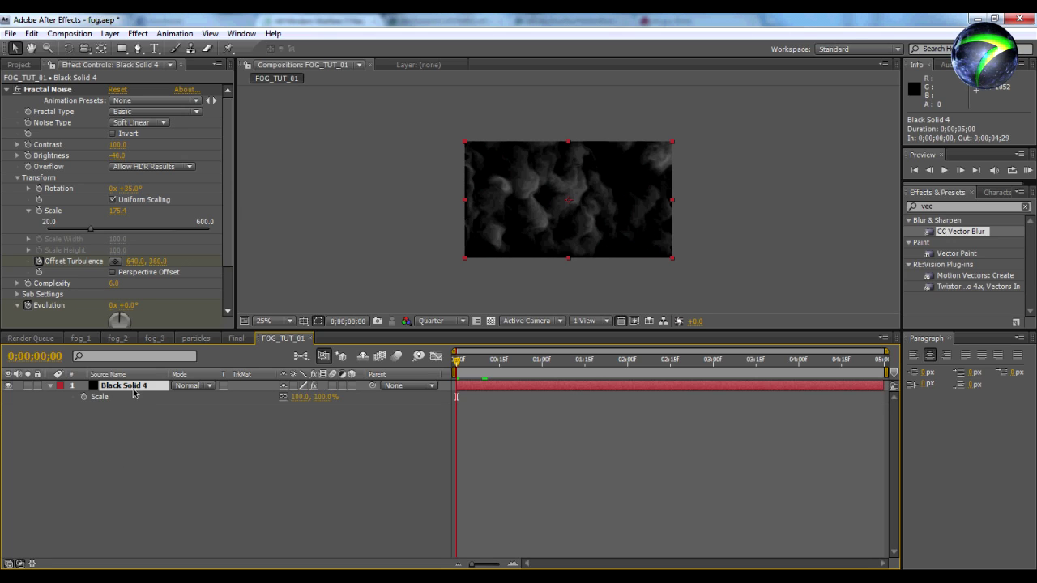
{"action": "left_click_drag", "start_coordinate": [299, 398], "coordinate": [314, 397]}
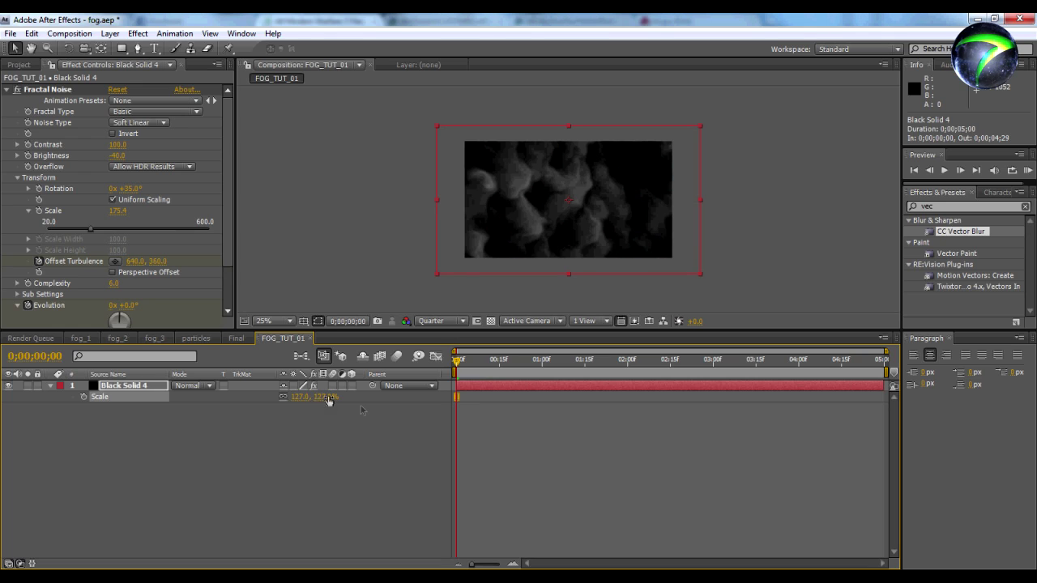
{"action": "left_click", "coordinate": [368, 438]}
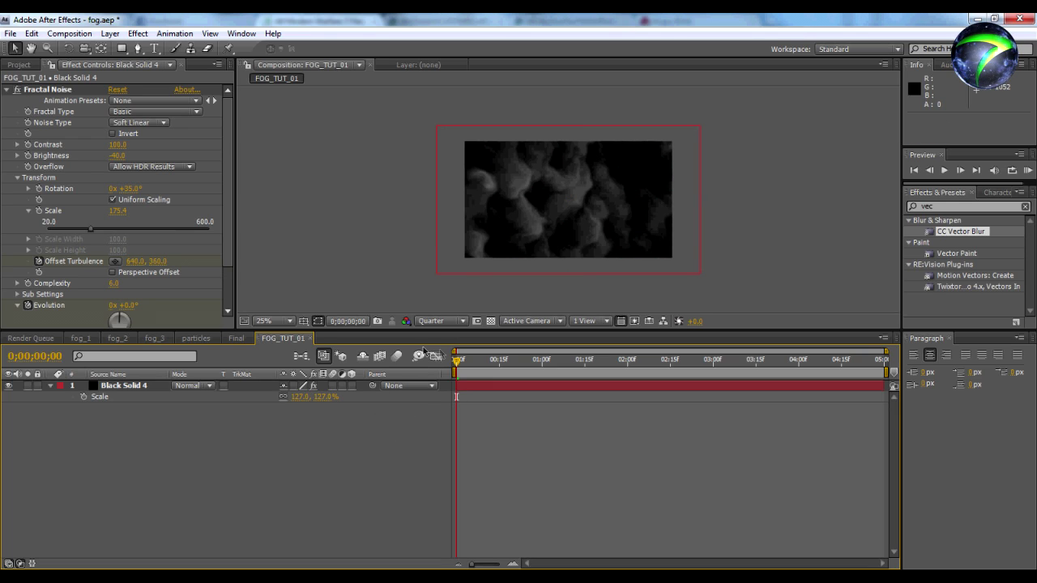
Run a RAM preview of the enlarged fog and stop it at the first frame
{"action": "left_click_drag", "start_coordinate": [458, 358], "coordinate": [797, 359]}
{"action": "key", "text": "KP_0"}
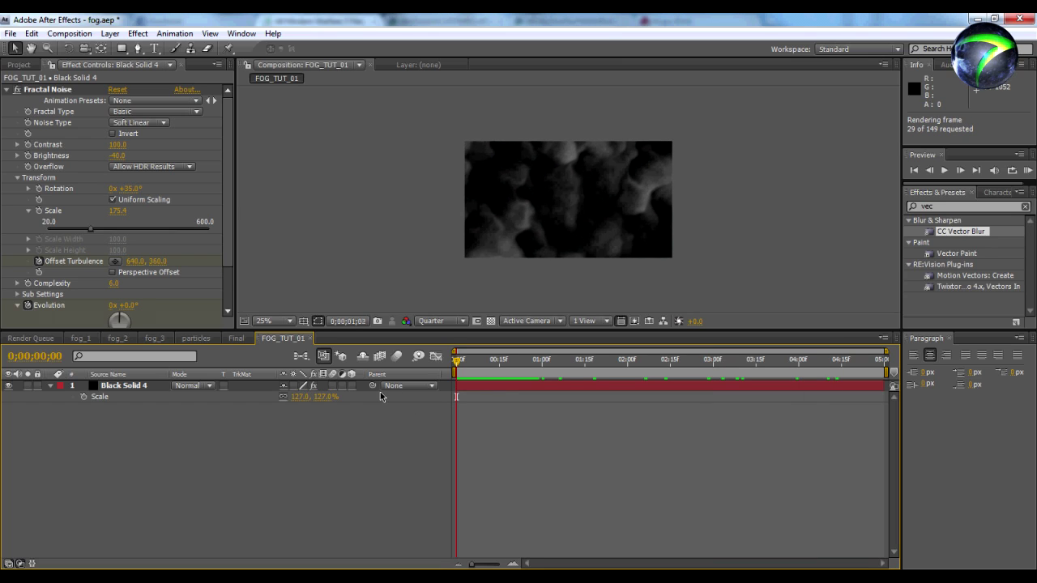
{"action": "left_click", "coordinate": [466, 361]}
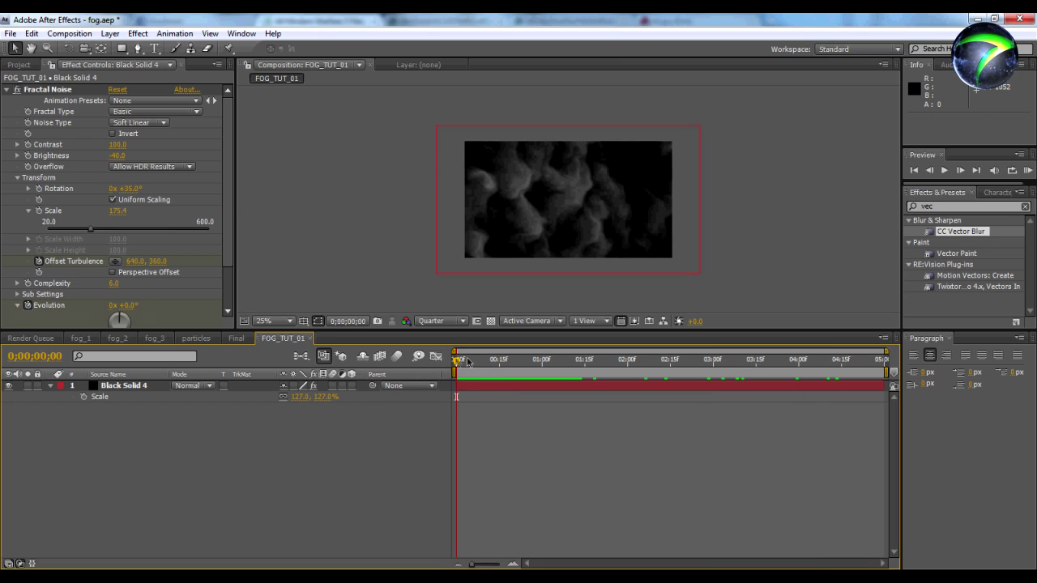
Duplicate the fog layer and set the copy's Fractal Noise Rotation to 75°
{"action": "left_click", "coordinate": [110, 386]}
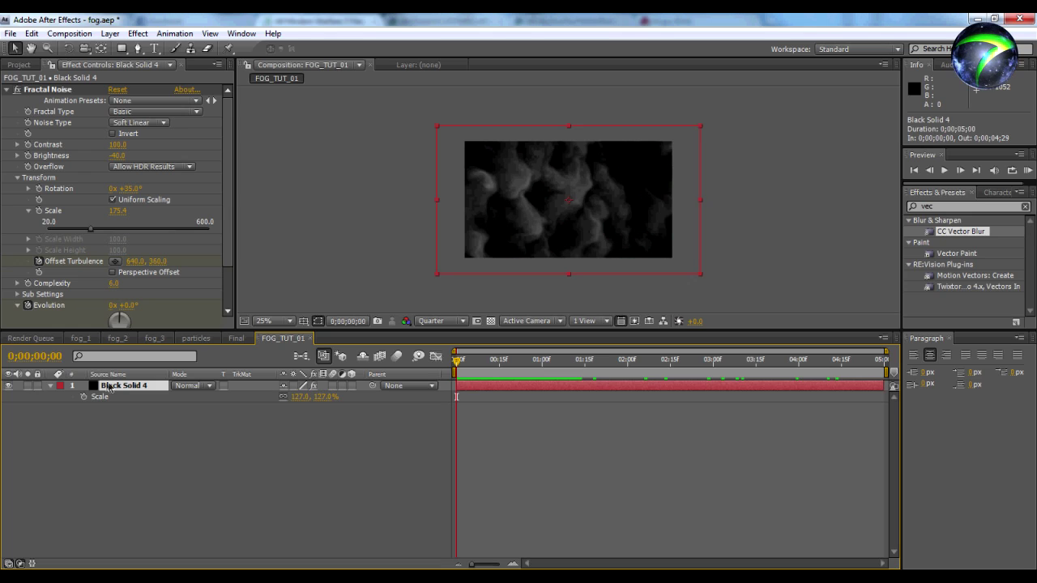
{"action": "key", "text": "ctrl+d"}
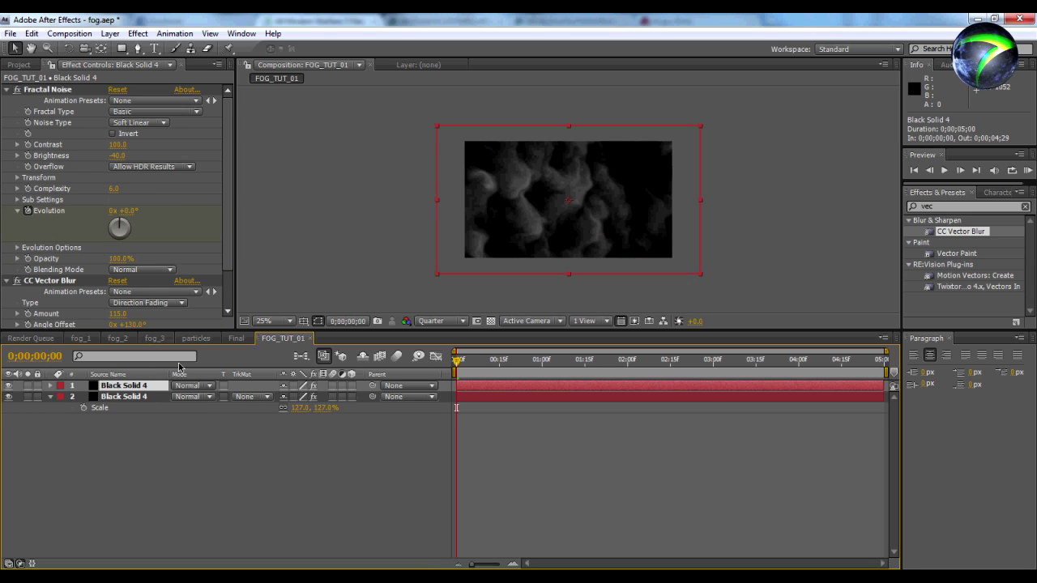
{"action": "scroll", "coordinate": [108, 259], "scroll_direction": "down", "scroll_amount": 1}
{"action": "scroll", "coordinate": [112, 282], "scroll_direction": "up", "scroll_amount": 1}
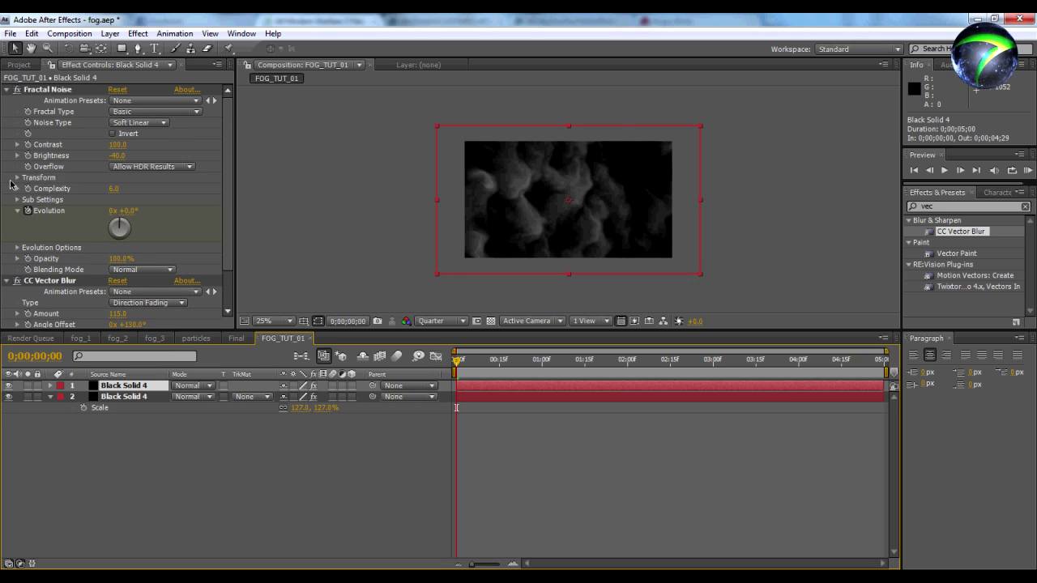
{"action": "left_click", "coordinate": [18, 178]}
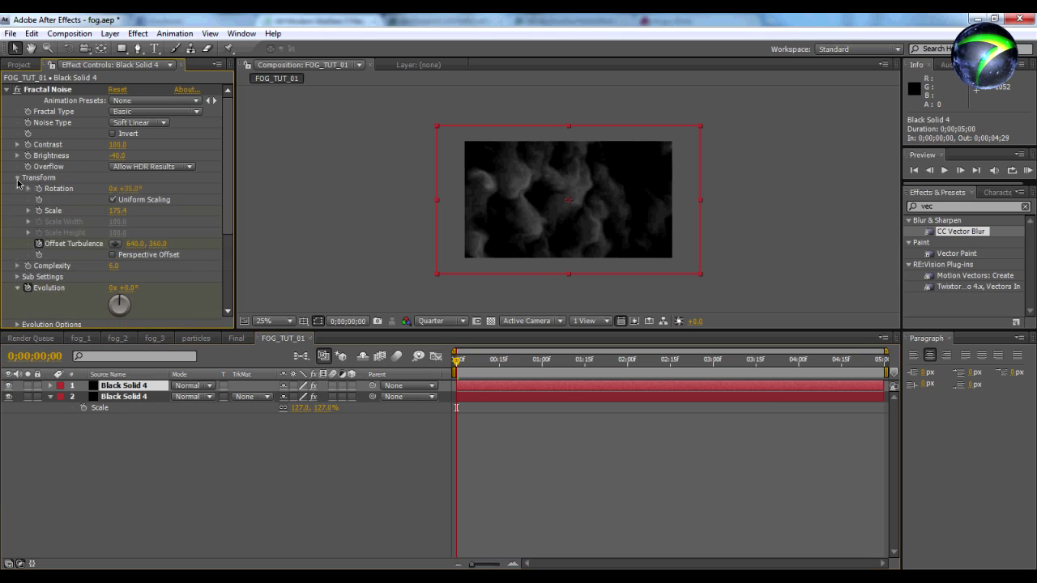
{"action": "left_click", "coordinate": [28, 210]}
{"action": "left_click_drag", "start_coordinate": [120, 188], "coordinate": [152, 188]}
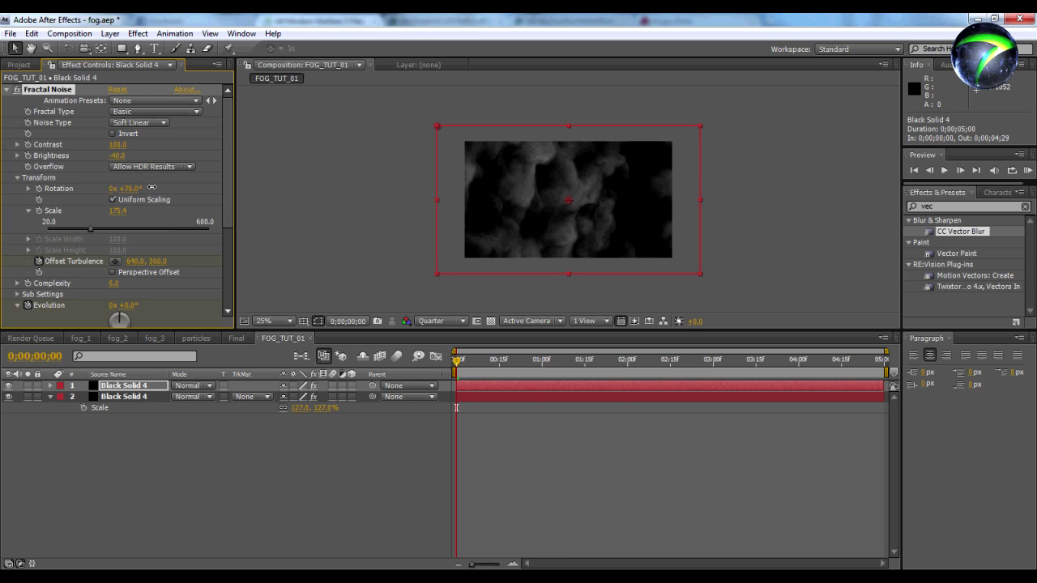
{"action": "left_click", "coordinate": [131, 189]}
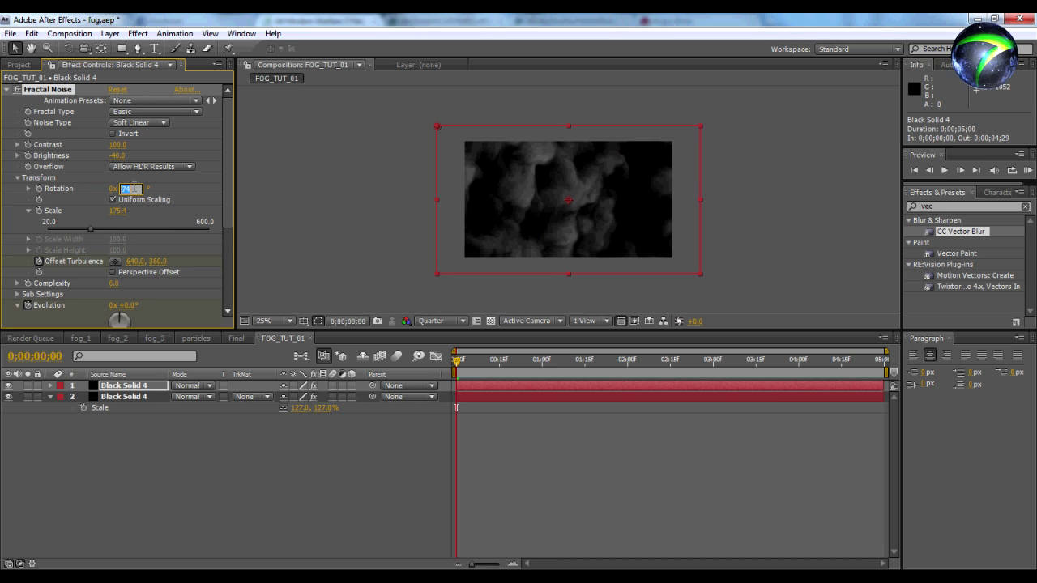
{"action": "left_click", "coordinate": [125, 429]}
Set the blending mode of both Black Solid 4 layers to Screen
{"action": "left_click", "coordinate": [138, 386]}
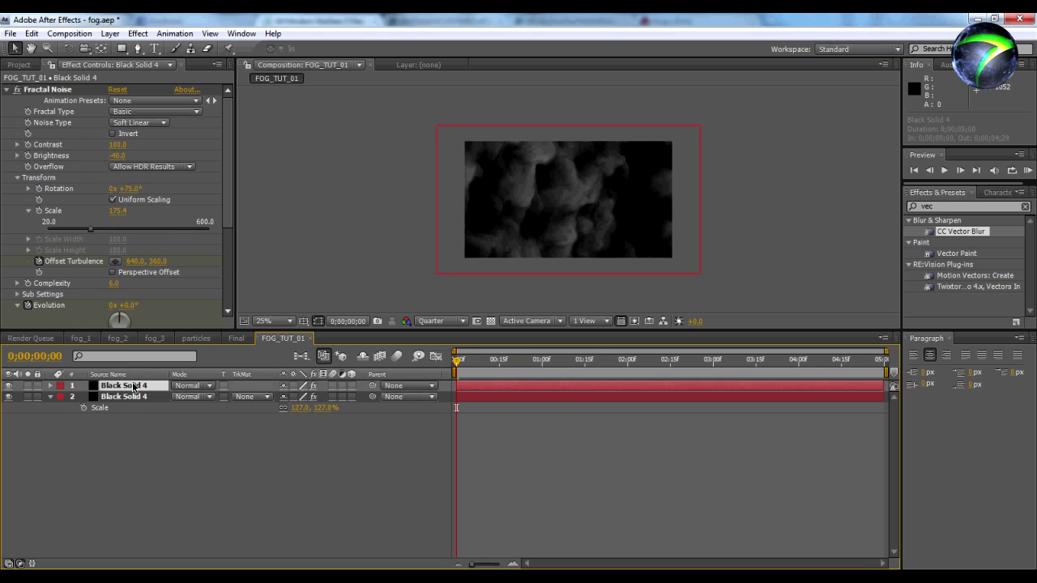
{"action": "left_click", "coordinate": [134, 398], "text": "shift"}
{"action": "left_click", "coordinate": [192, 397]}
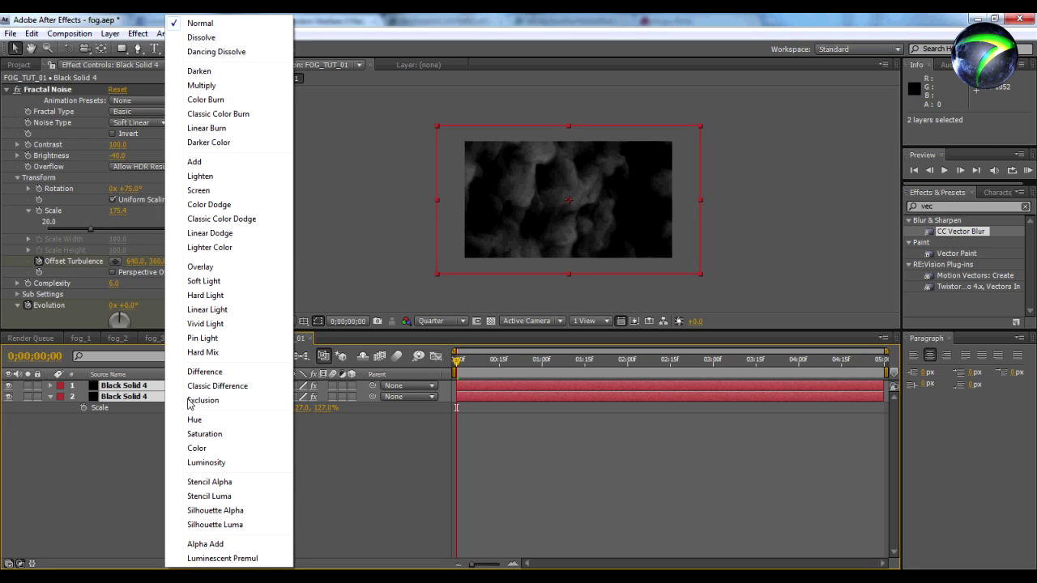
{"action": "left_click", "coordinate": [217, 193]}
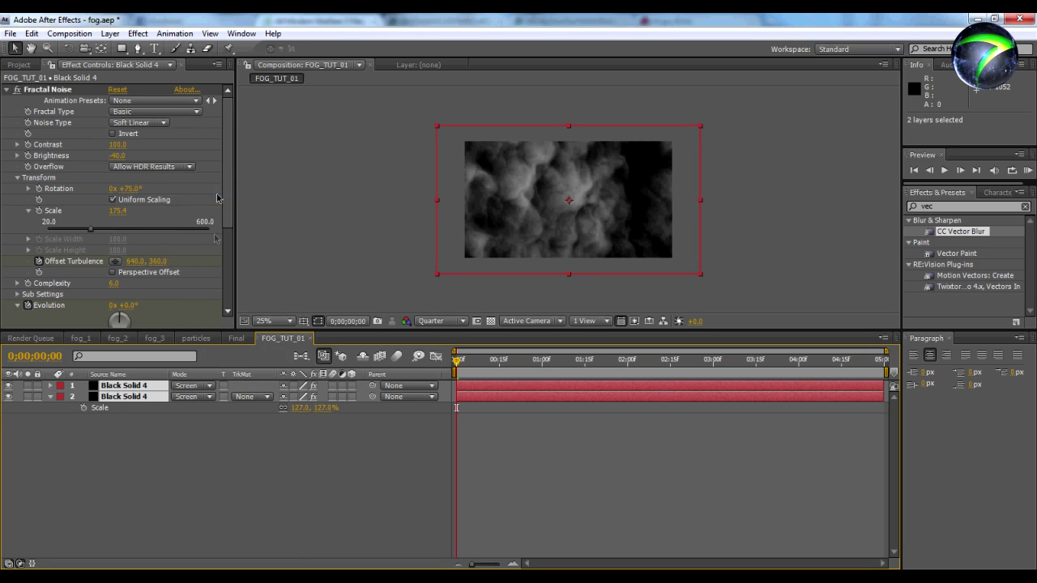
{"action": "left_click", "coordinate": [208, 507]}
{"action": "left_click_drag", "start_coordinate": [478, 375], "coordinate": [285, 374]}
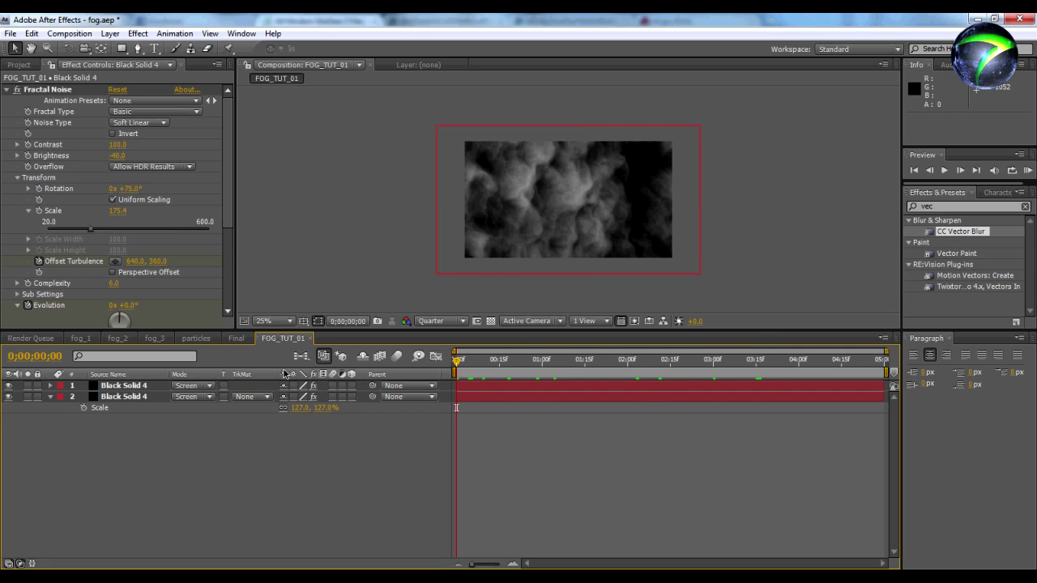
Duplicate the uppermost fog layer and set the new copy's Fractal Noise Rotation to 117°
{"action": "left_click", "coordinate": [123, 386]}
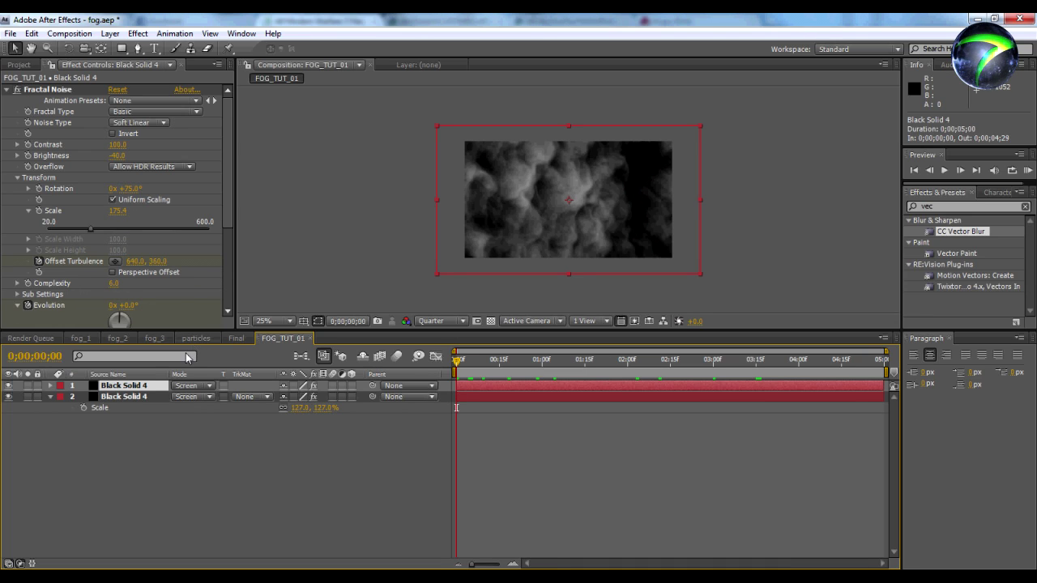
{"action": "key", "text": "ctrl+d"}
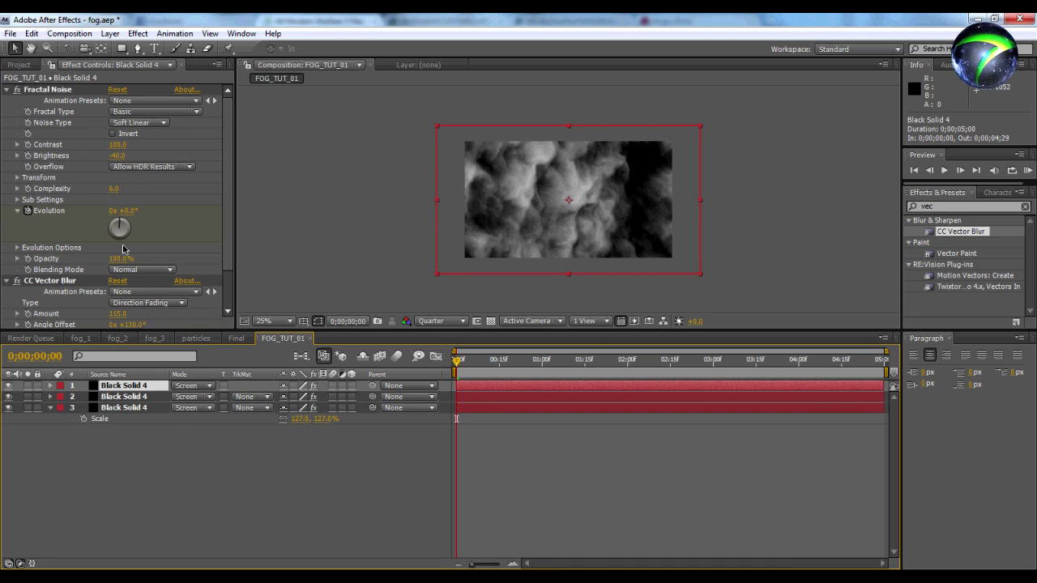
{"action": "left_click", "coordinate": [17, 186]}
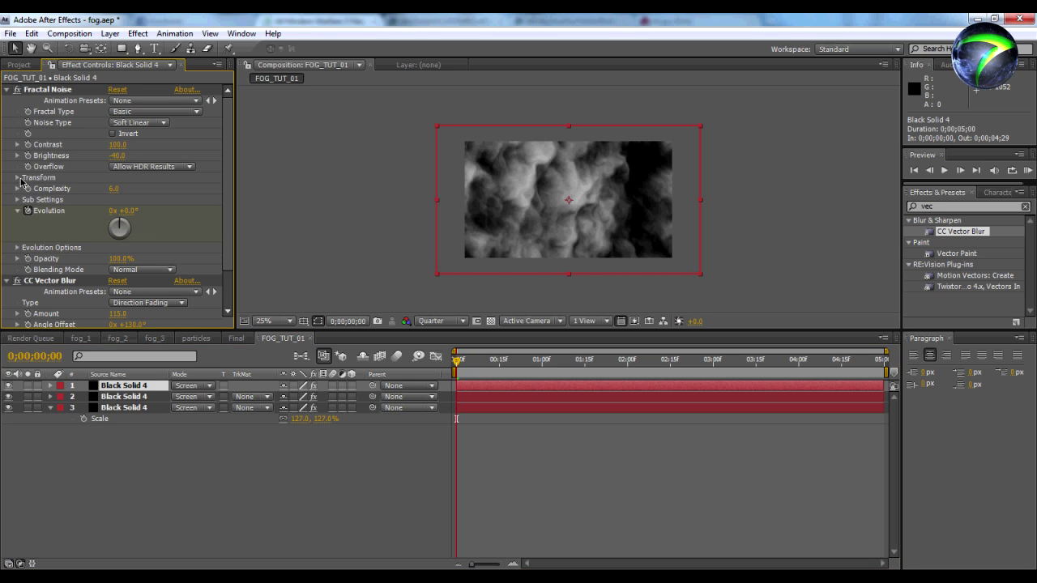
{"action": "left_click", "coordinate": [18, 178]}
{"action": "left_click_drag", "start_coordinate": [132, 191], "coordinate": [158, 188]}
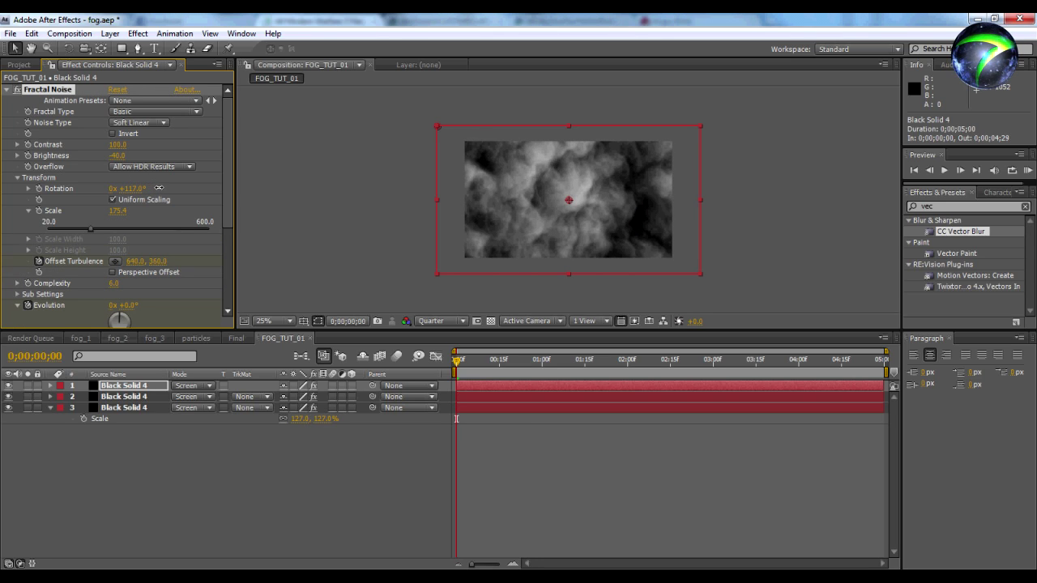
{"action": "left_click", "coordinate": [136, 484]}
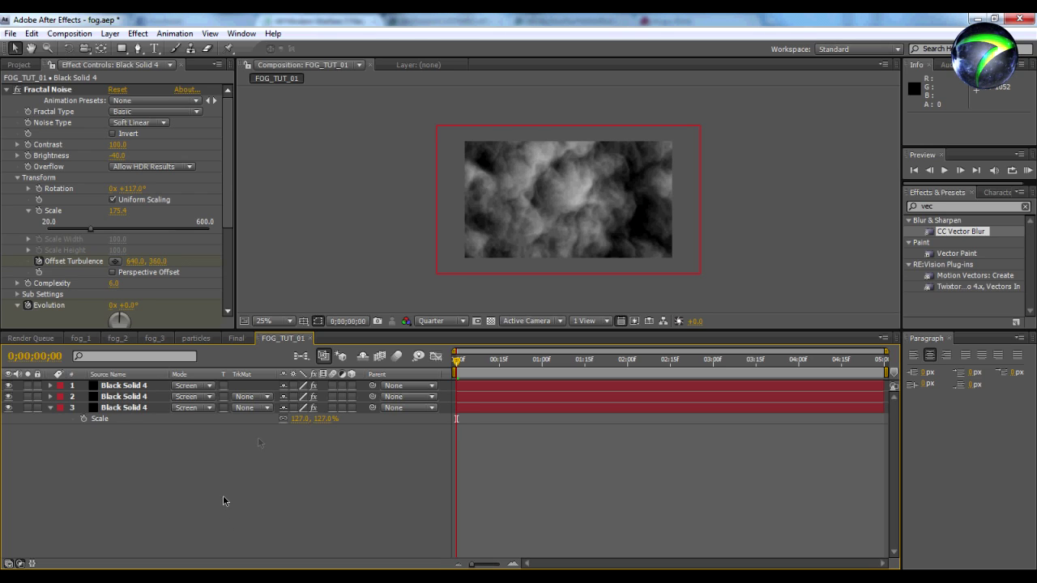
Turn all three Black Solid 4 layers into 3D layers
{"action": "left_click", "coordinate": [146, 386]}
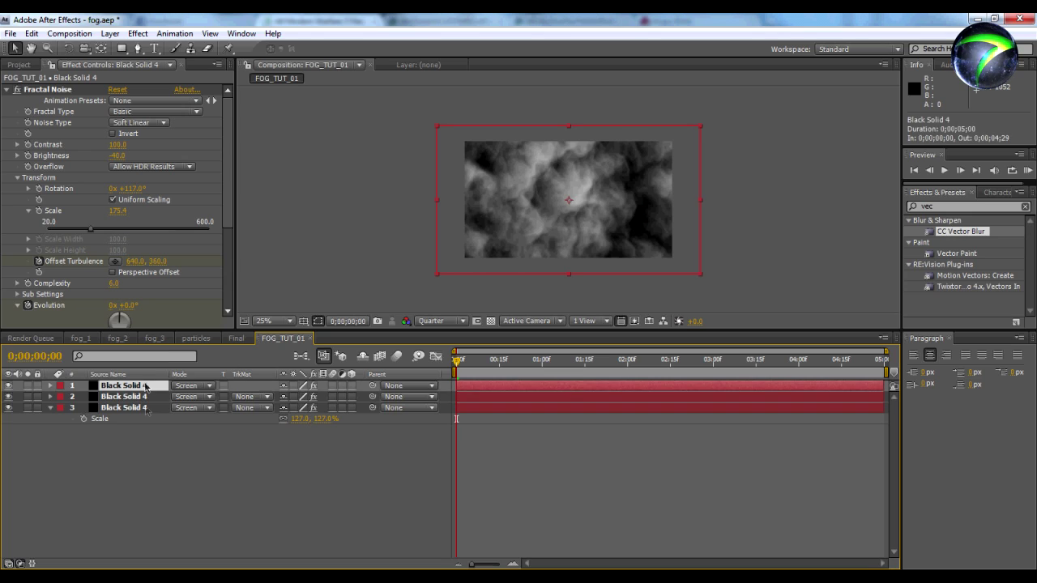
{"action": "left_click", "coordinate": [146, 411], "text": "shift"}
{"action": "left_click", "coordinate": [352, 408]}
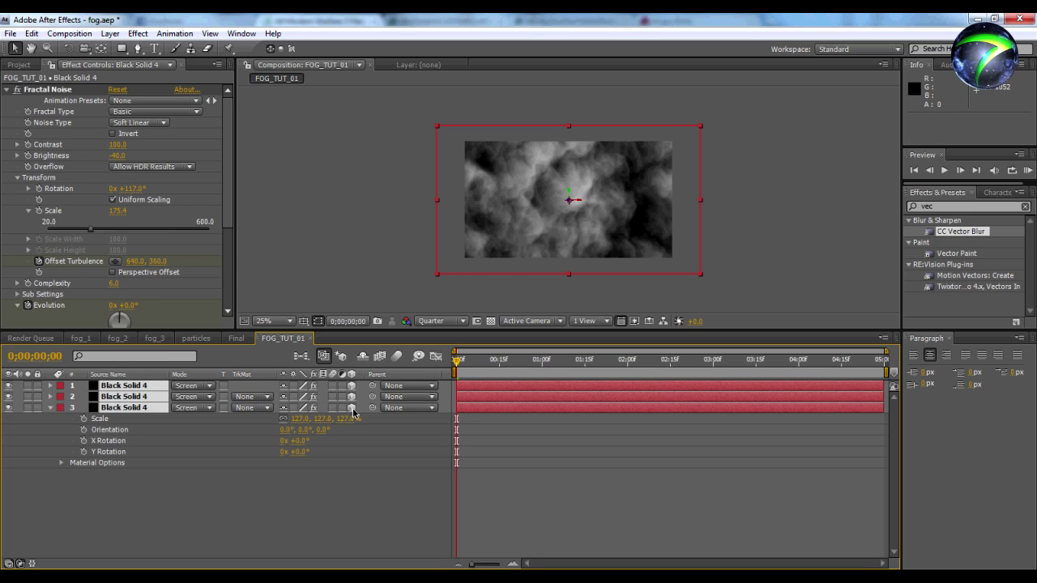
{"action": "left_click", "coordinate": [335, 533]}
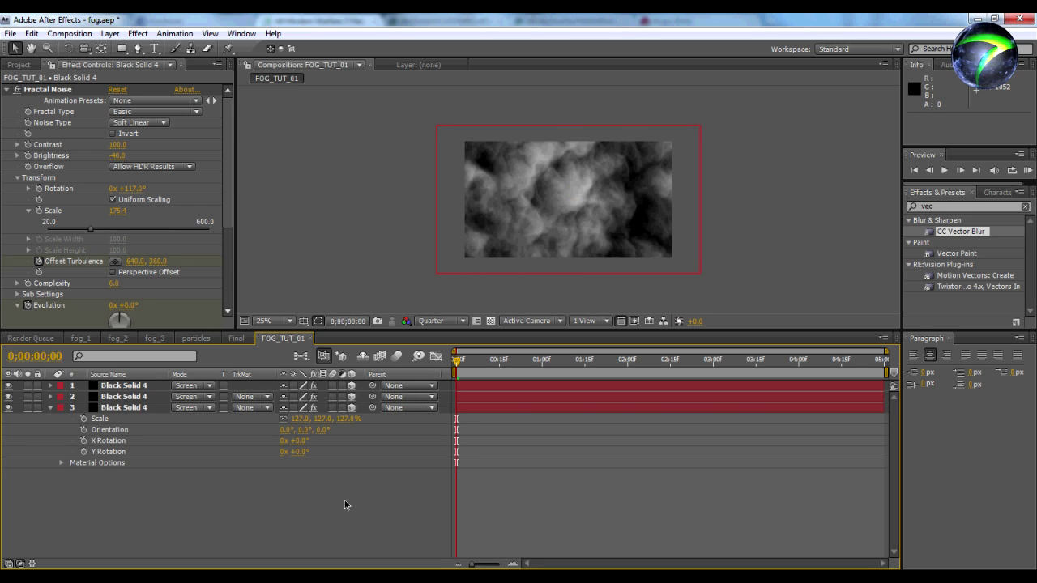
Switch the composition's 3D view to Custom View 1 and select the lowest fog layer
{"action": "left_click", "coordinate": [559, 320]}
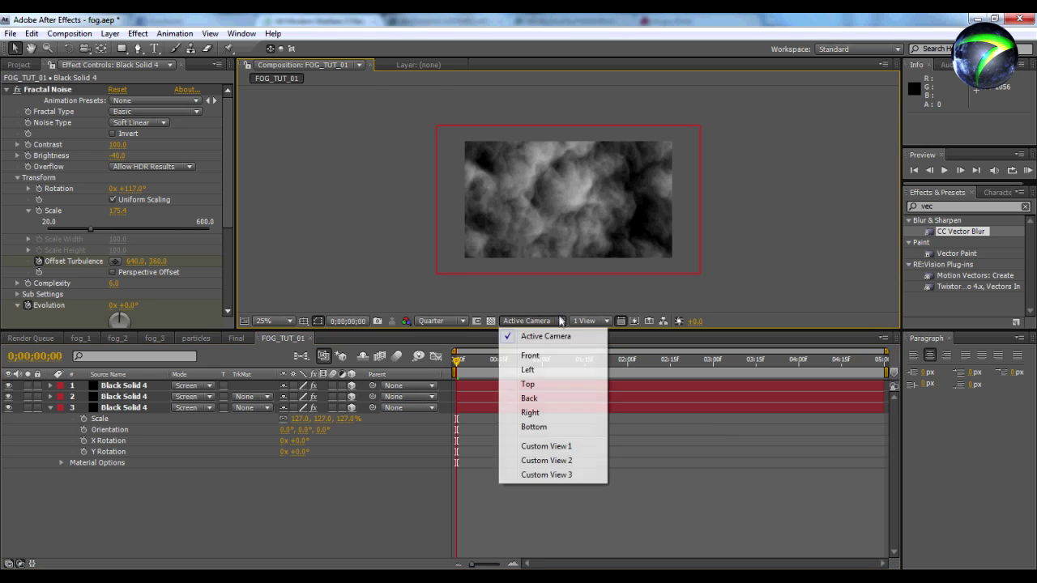
{"action": "left_click", "coordinate": [553, 445]}
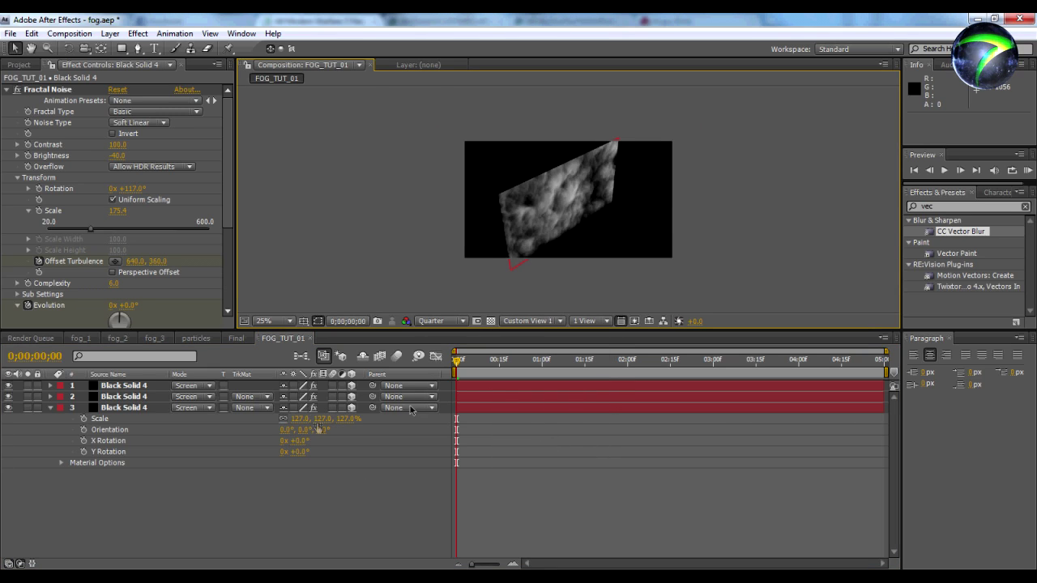
{"action": "left_click", "coordinate": [123, 407]}
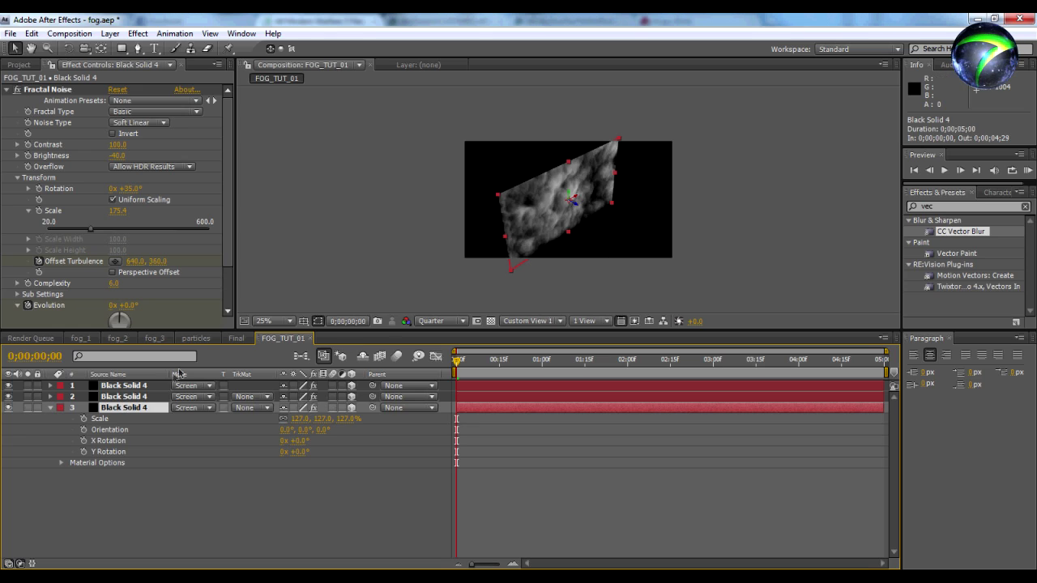
Push the middle fog layer back in depth to a Z position of about 374 and scale it to 171%
{"action": "left_click", "coordinate": [126, 396]}
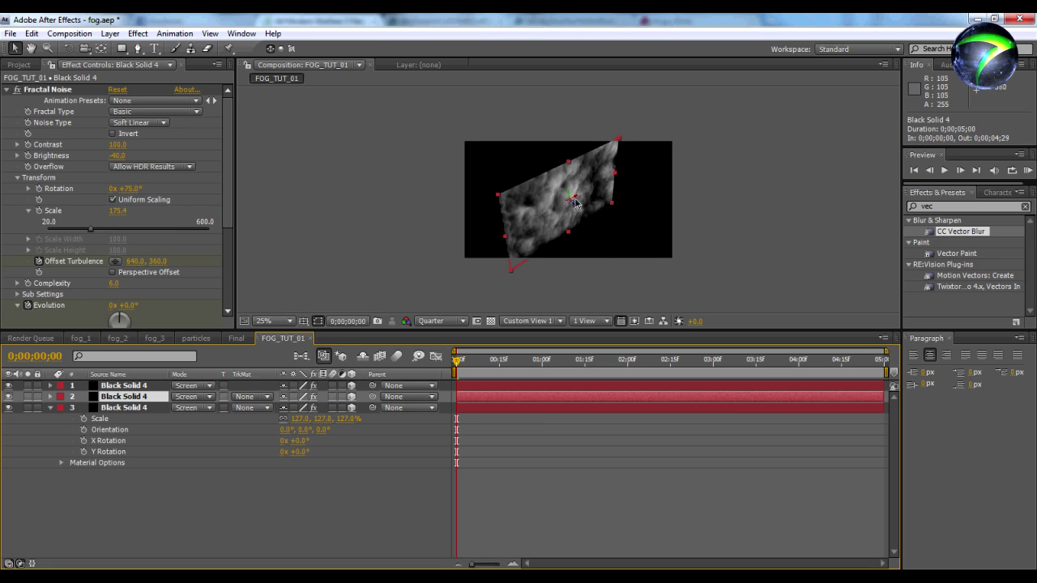
{"action": "left_click_drag", "start_coordinate": [576, 203], "coordinate": [511, 177]}
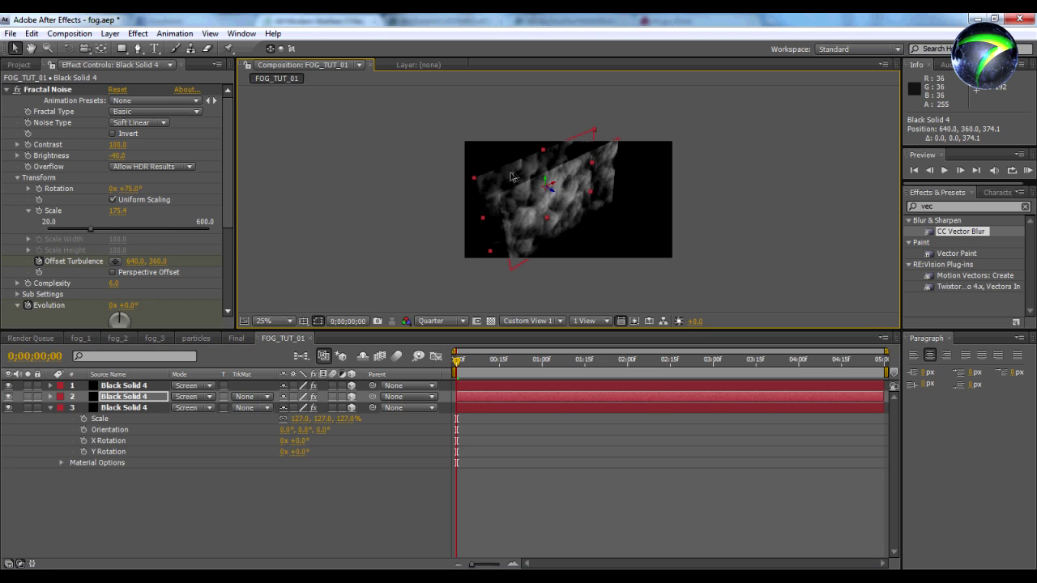
{"action": "left_click", "coordinate": [113, 397]}
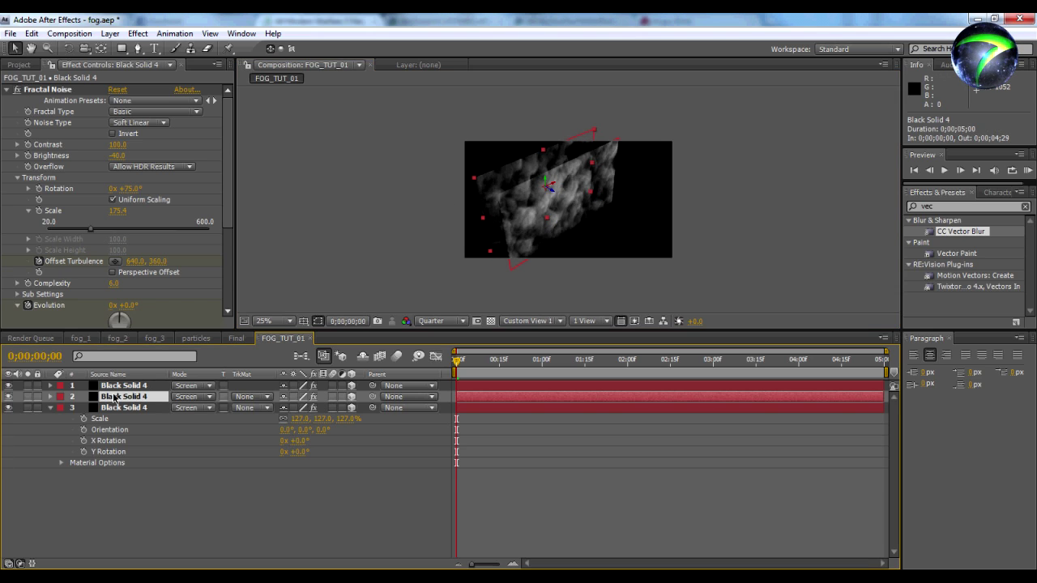
{"action": "key", "text": "s"}
{"action": "mouse_move", "coordinate": [299, 408]}
{"action": "left_mouse_down"}
{"action": "mouse_move", "coordinate": [336, 400]}
{"action": "mouse_move", "coordinate": [319, 403]}
{"action": "left_mouse_up"}
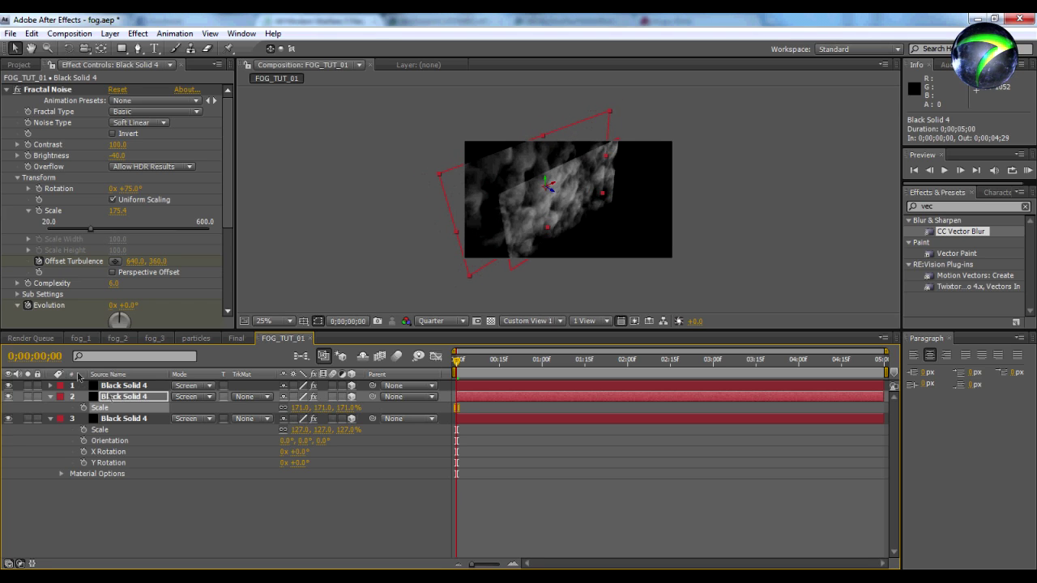
Move the uppermost fog layer to about 240, -26, 786 in 3D space and return the composition view to Active Camera
{"action": "left_click", "coordinate": [124, 386]}
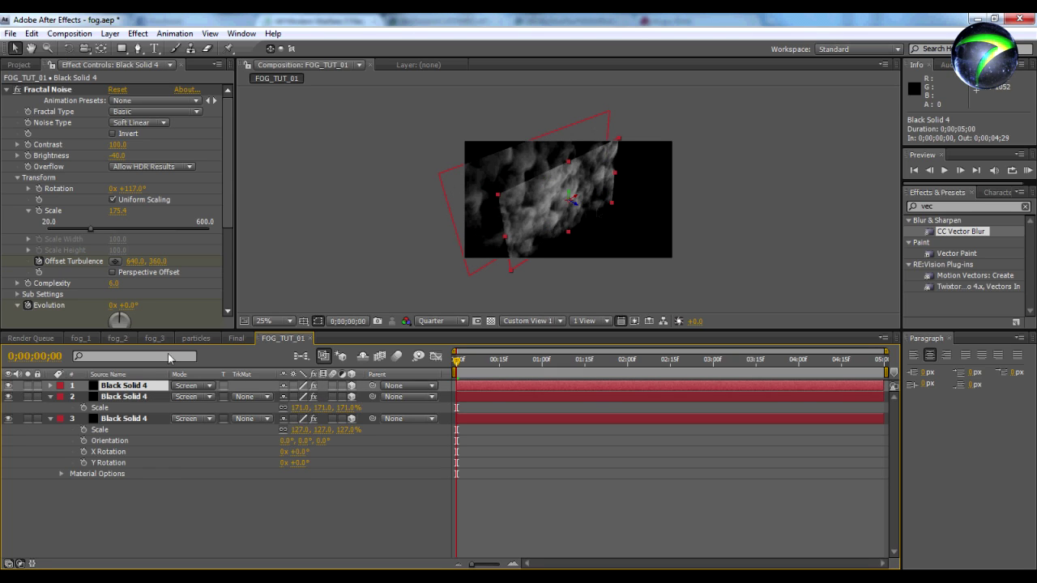
{"action": "left_click_drag", "start_coordinate": [574, 201], "coordinate": [500, 158]}
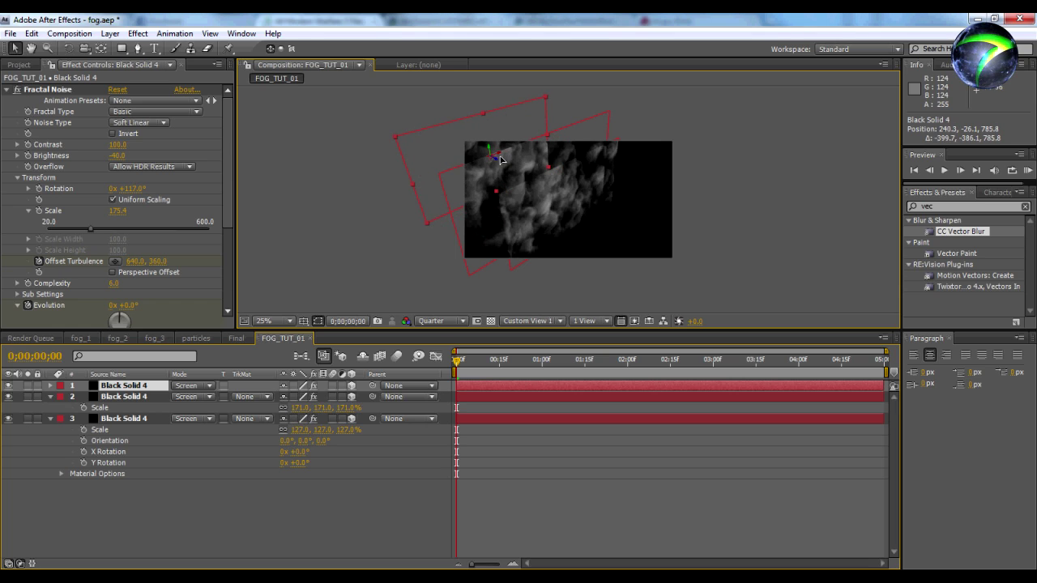
{"action": "left_click", "coordinate": [251, 496]}
{"action": "left_click", "coordinate": [534, 320]}
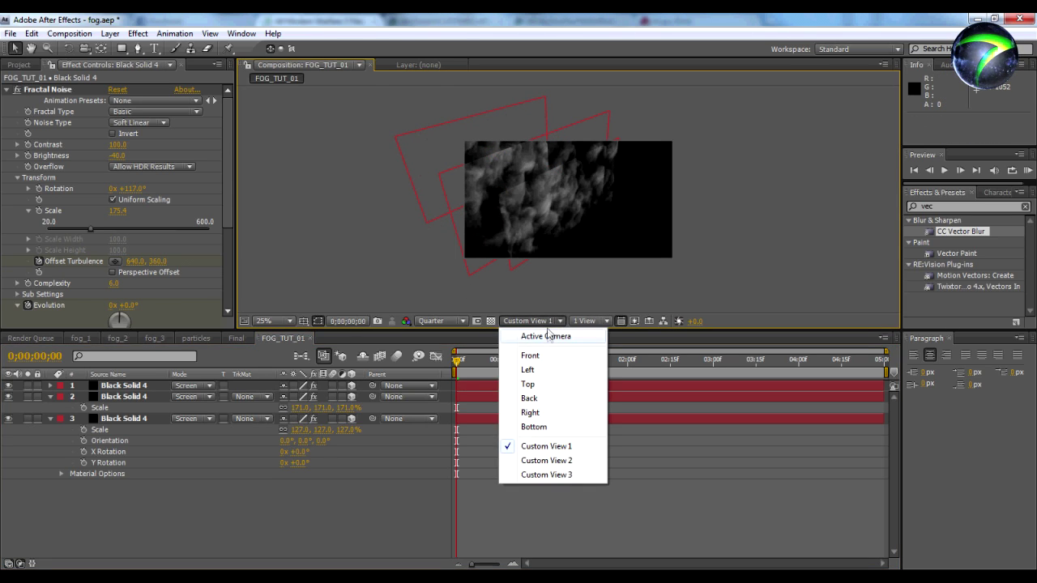
{"action": "left_click", "coordinate": [548, 336]}
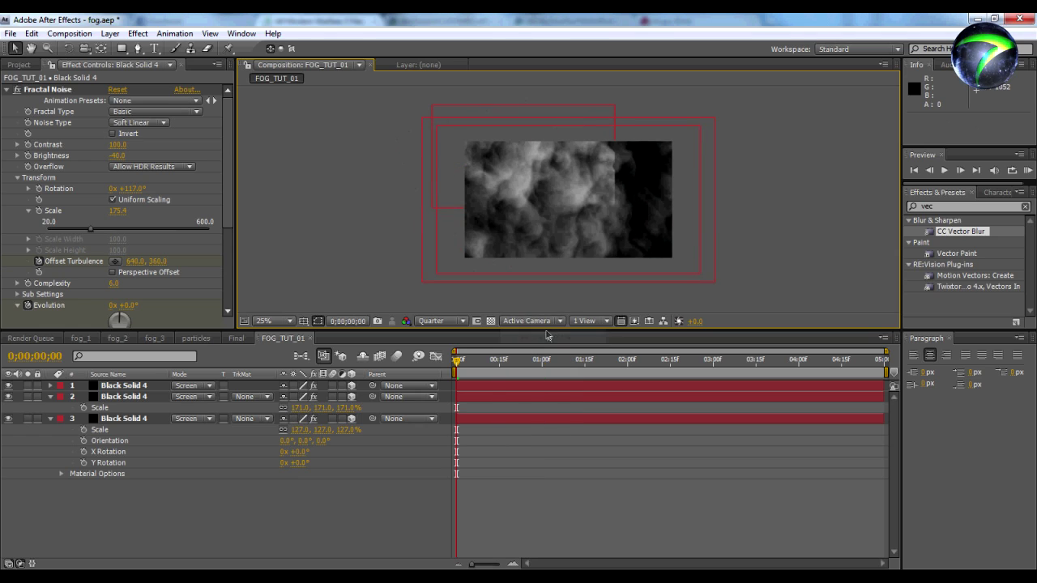
Scale the middle fog layer to 178% and the uppermost fog layer to 318%
{"action": "left_click", "coordinate": [600, 233]}
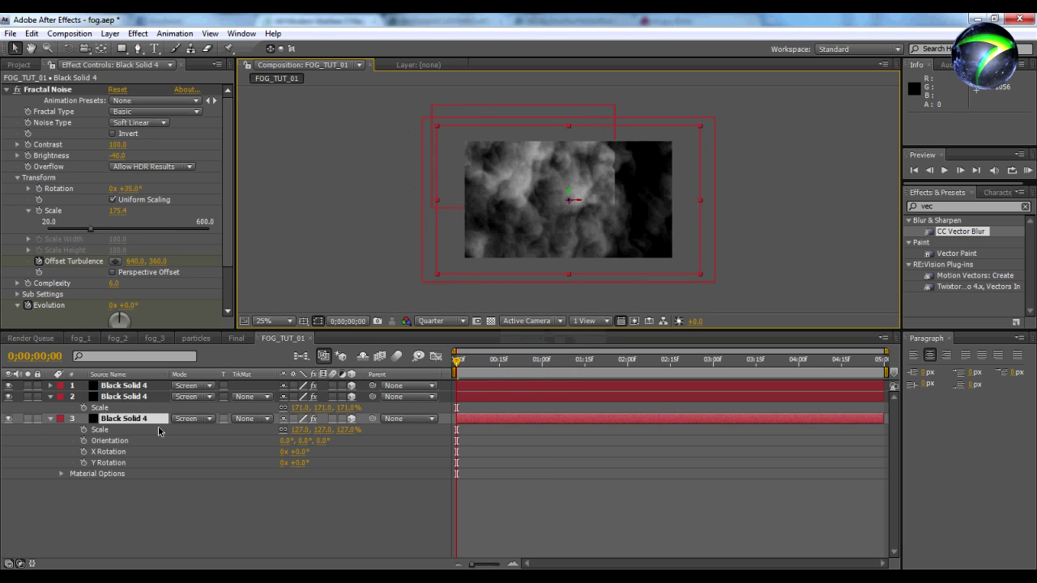
{"action": "left_click", "coordinate": [155, 398]}
{"action": "key", "text": "w"}
{"action": "left_click_drag", "start_coordinate": [301, 408], "coordinate": [440, 412]}
{"action": "left_click", "coordinate": [156, 386]}
{"action": "key", "text": "s"}
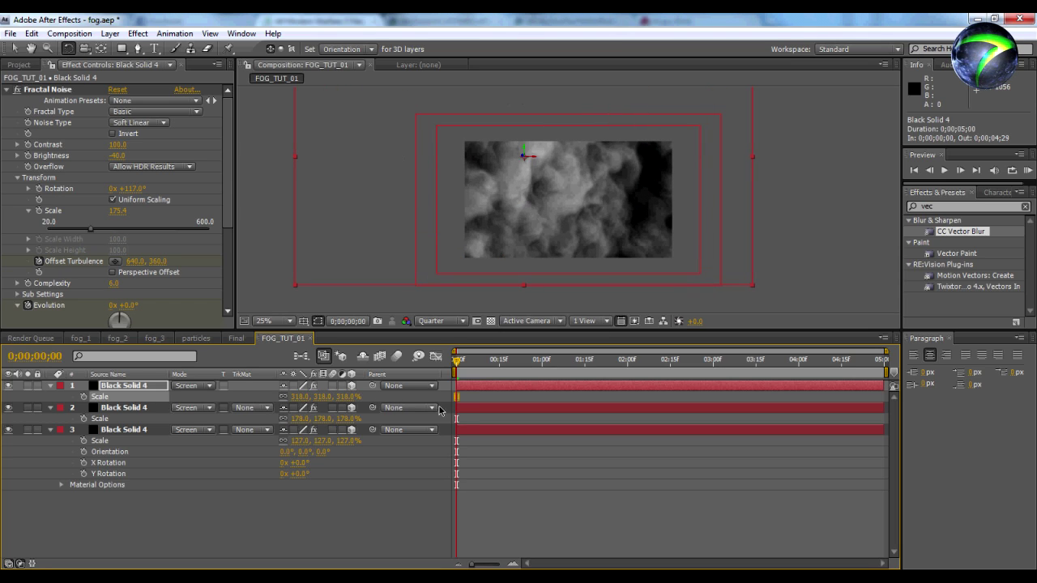
{"action": "left_click", "coordinate": [287, 537]}
Preview the layered fog animation from the start of the timeline
{"action": "mouse_move", "coordinate": [462, 362]}
{"action": "left_mouse_down"}
{"action": "mouse_move", "coordinate": [515, 362]}
{"action": "mouse_move", "coordinate": [450, 362]}
{"action": "left_mouse_up"}
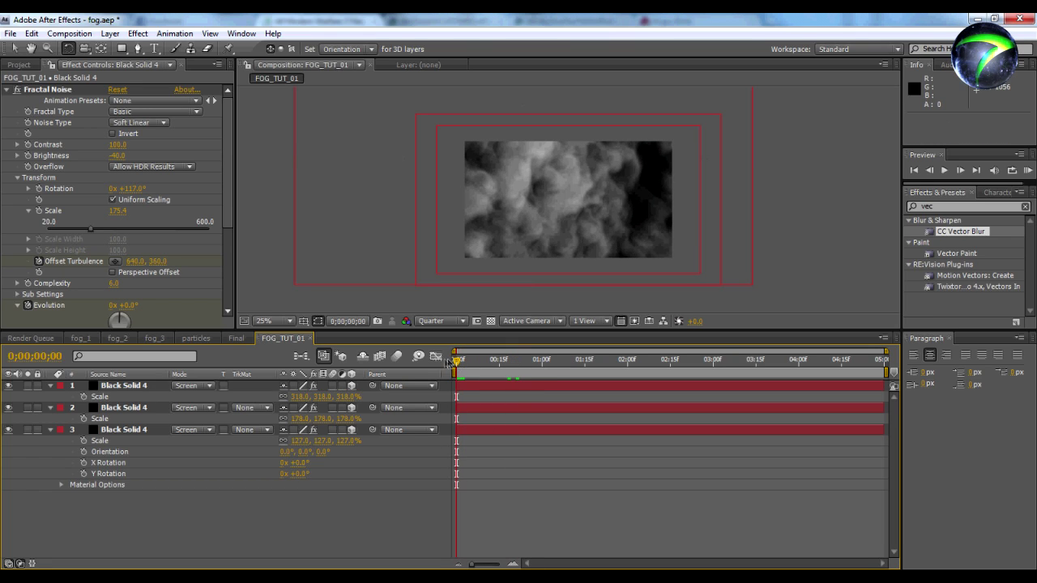
{"action": "key", "text": "KP_0"}
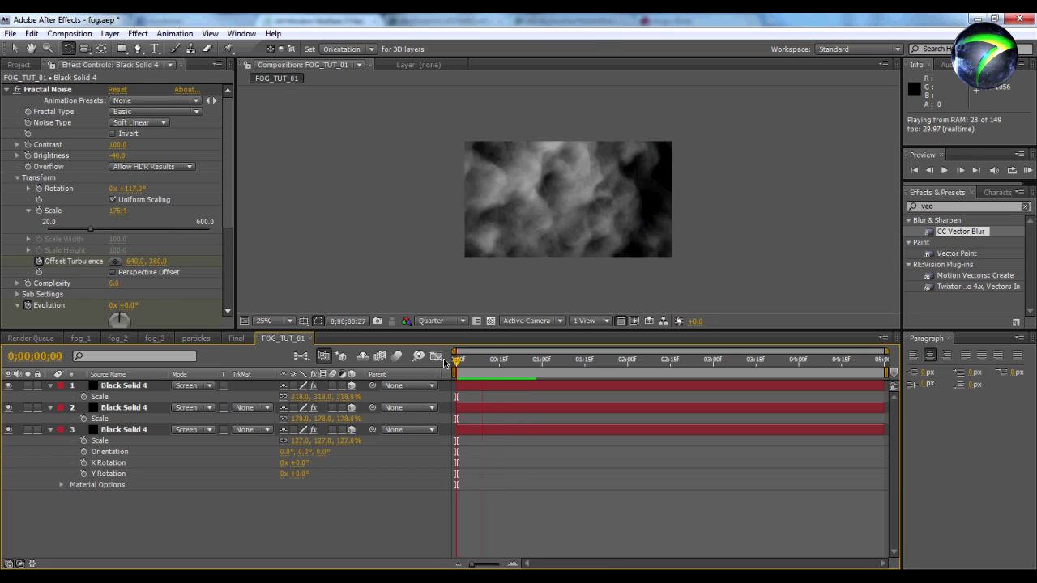
{"action": "key", "text": "space"}
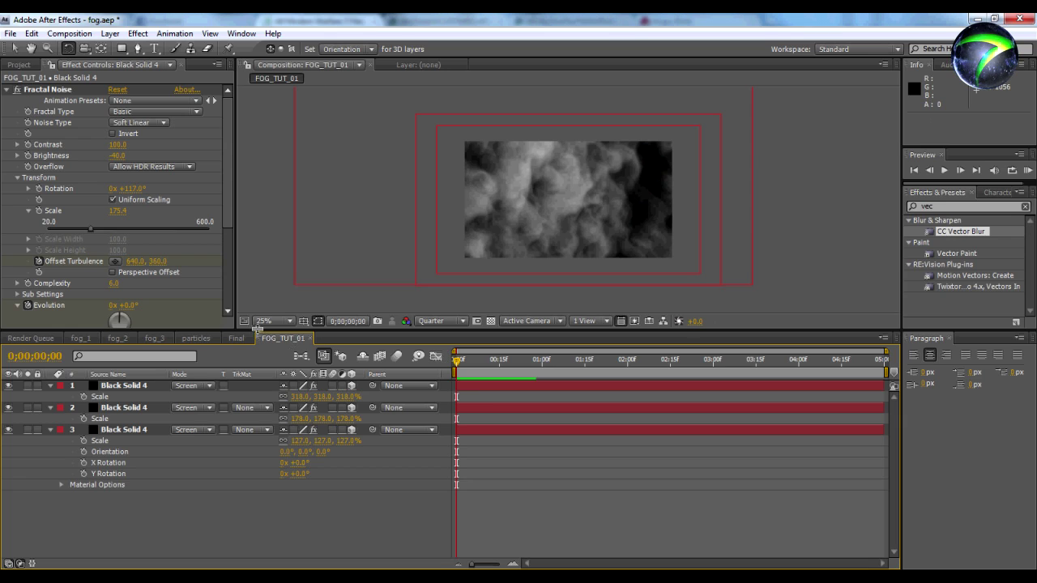
Create a new 1280 x 720, 29.97 fps, five-second composition named FOG_TUT_02
{"action": "left_click", "coordinate": [70, 33]}
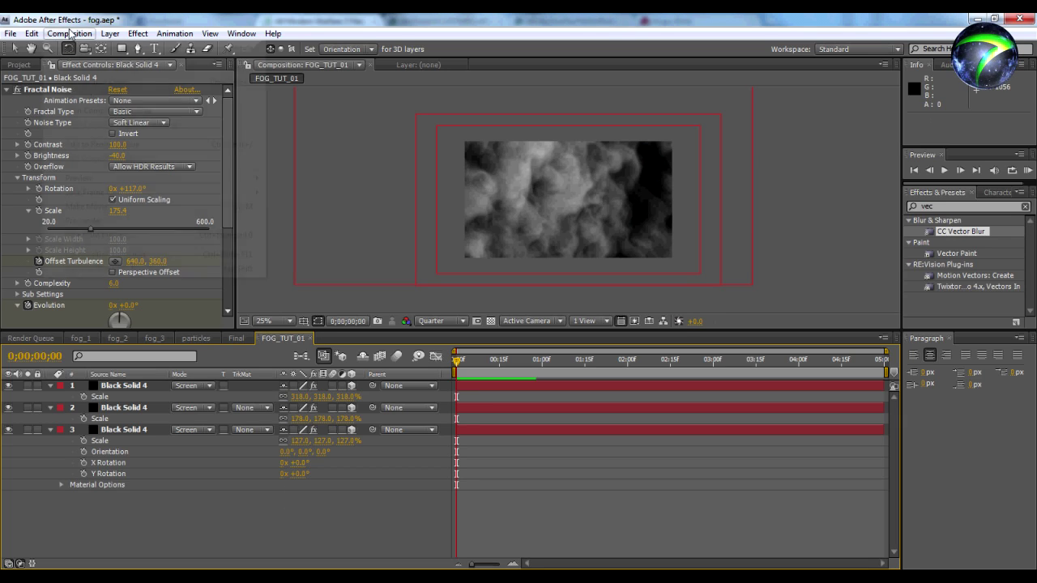
{"action": "left_click", "coordinate": [69, 58]}
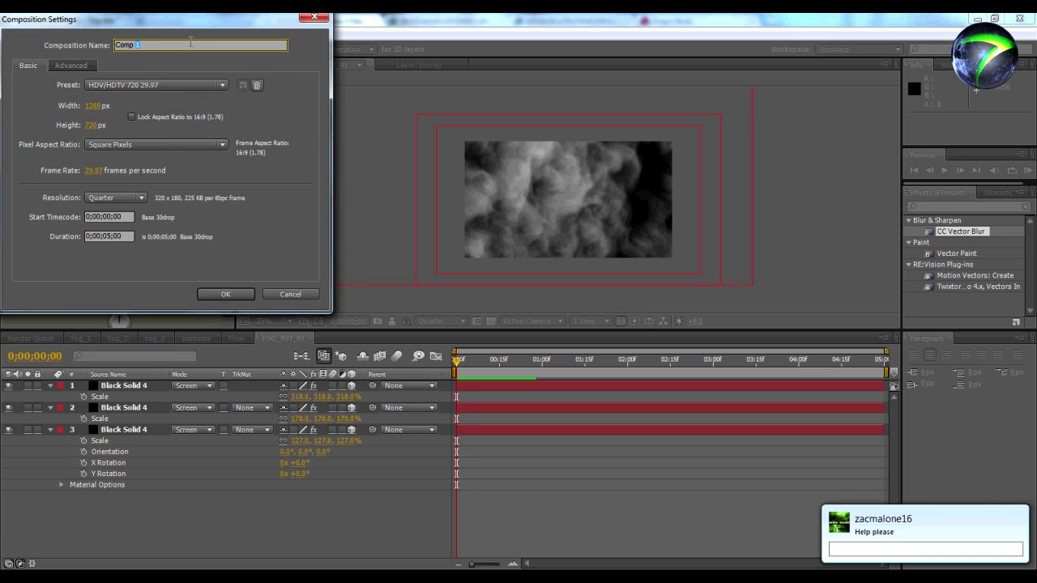
{"action": "type", "text": "FOG_TUT_02"}
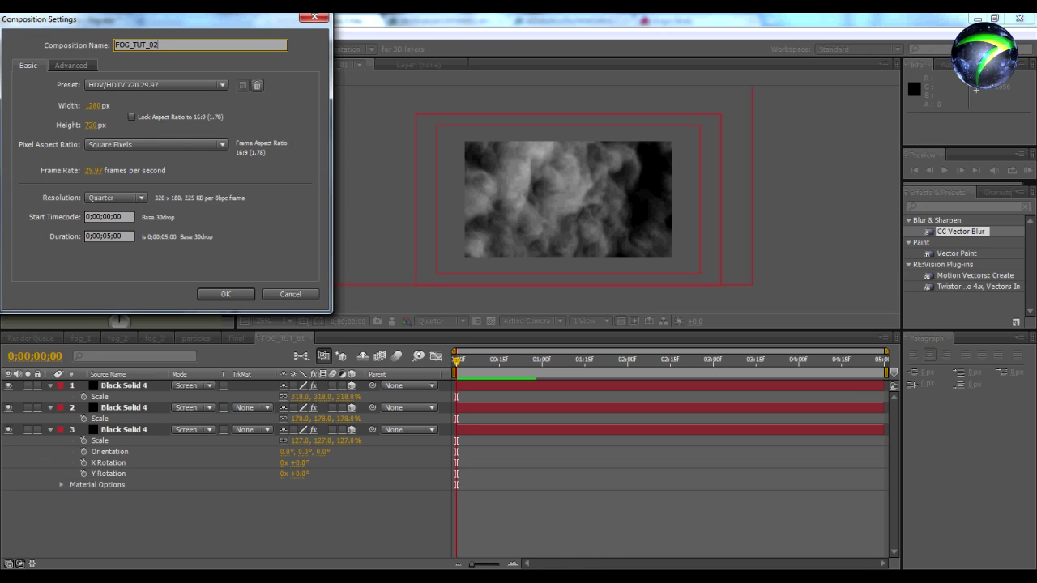
{"action": "key", "text": "Return"}
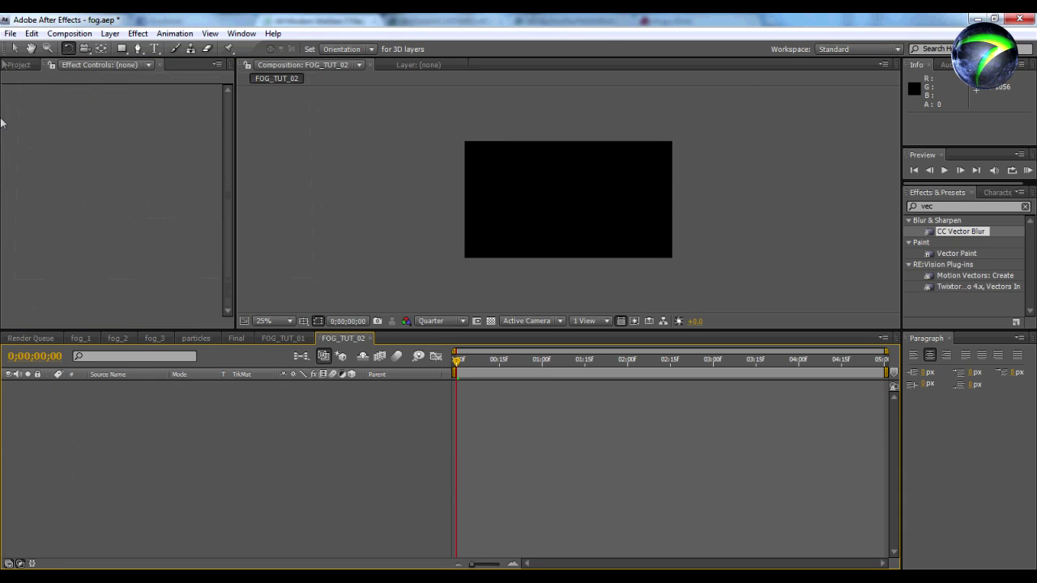
Place the FOG_TUT_01 composition as a layer in the FOG_TUT_02 timeline
{"action": "left_click", "coordinate": [20, 64]}
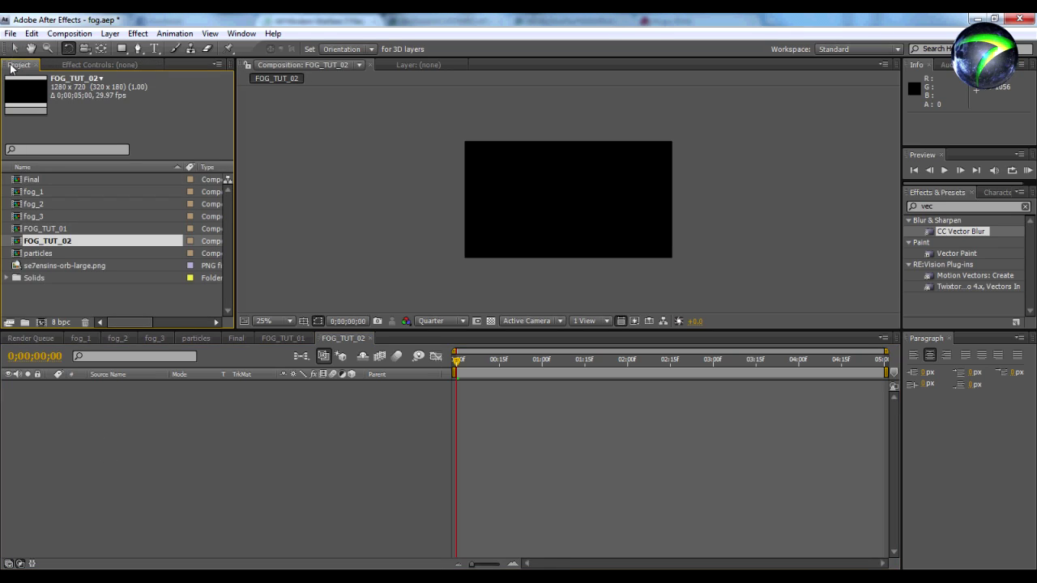
{"action": "left_click", "coordinate": [64, 231]}
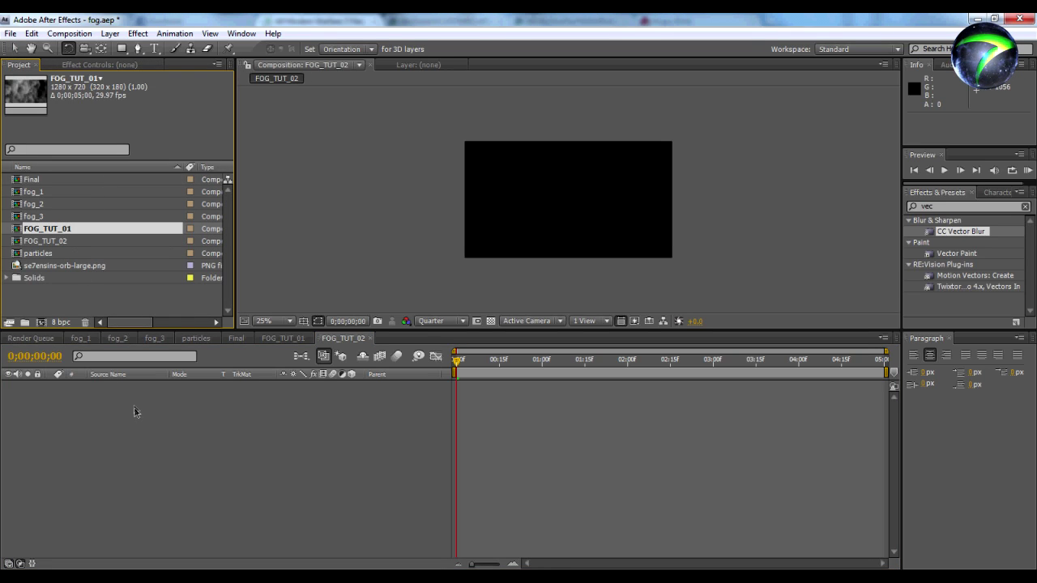
{"action": "left_click_drag", "start_coordinate": [81, 230], "coordinate": [406, 366]}
Duplicate the FOG_TUT_01 layer and set the upper copy's blending mode to Screen
{"action": "left_click", "coordinate": [124, 385]}
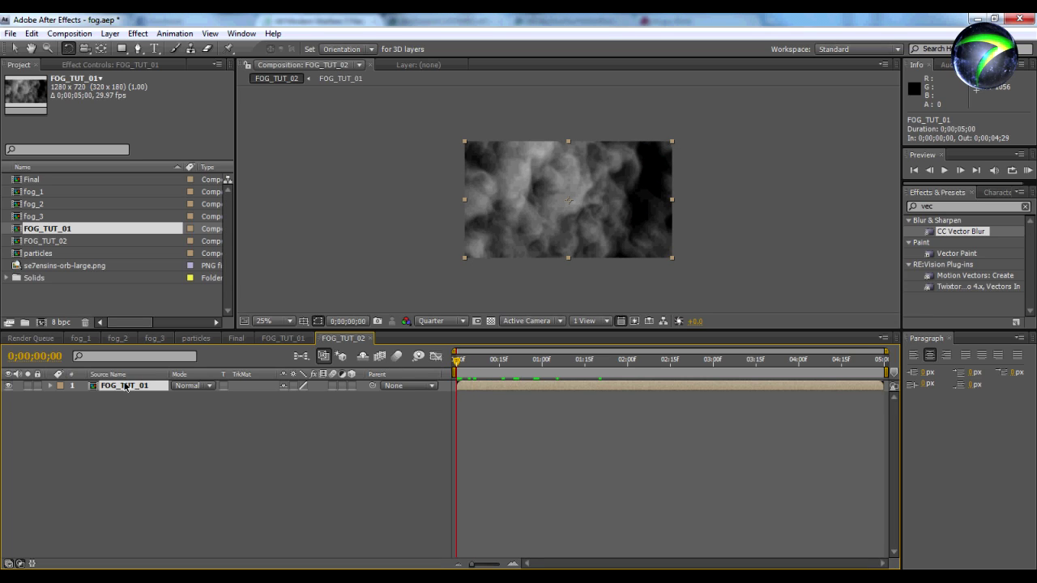
{"action": "key", "text": "ctrl+d"}
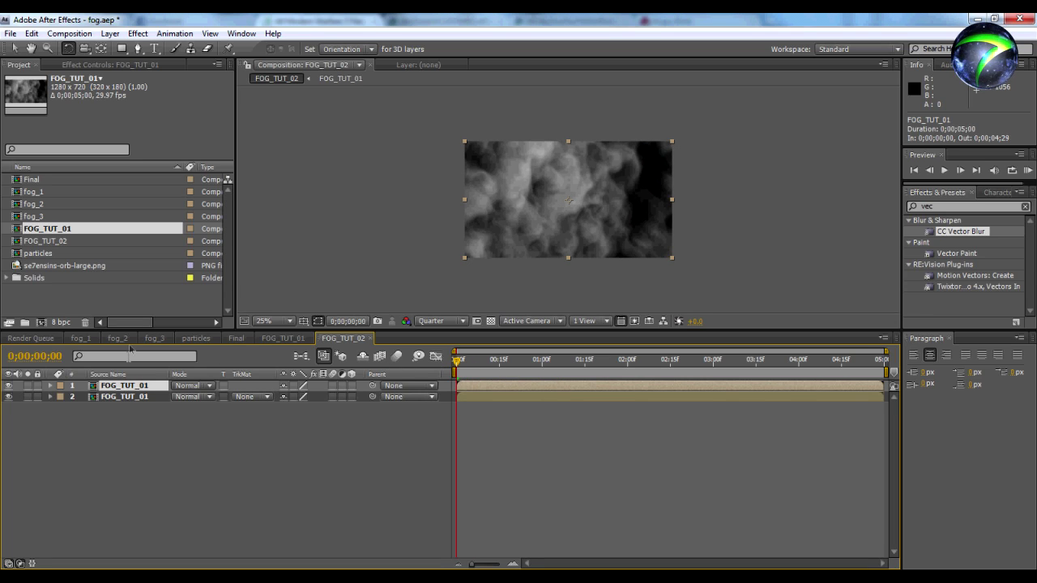
{"action": "left_click", "coordinate": [187, 386]}
{"action": "left_click", "coordinate": [212, 385]}
{"action": "left_click", "coordinate": [189, 386]}
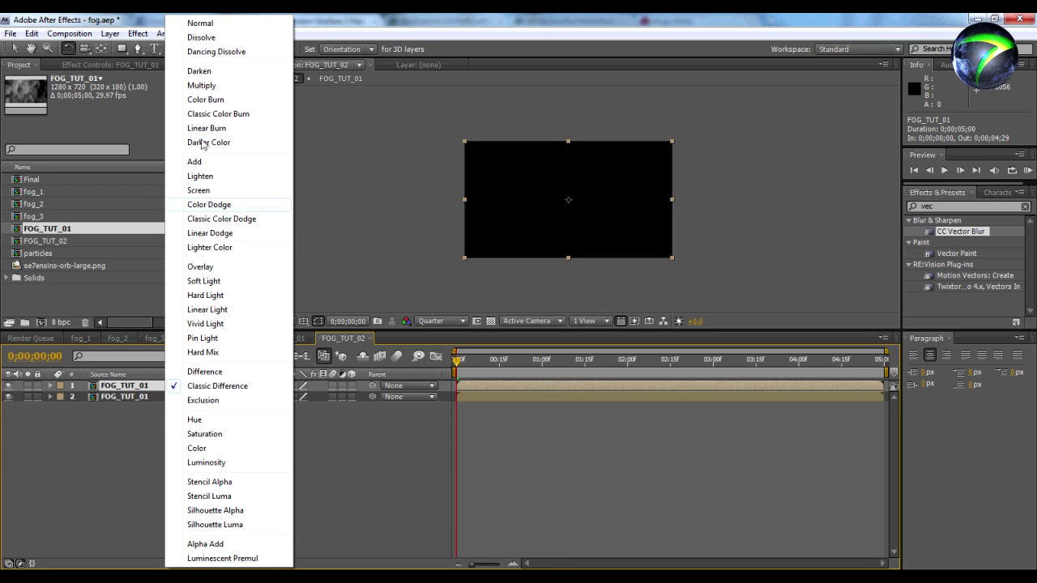
{"action": "left_click", "coordinate": [198, 190]}
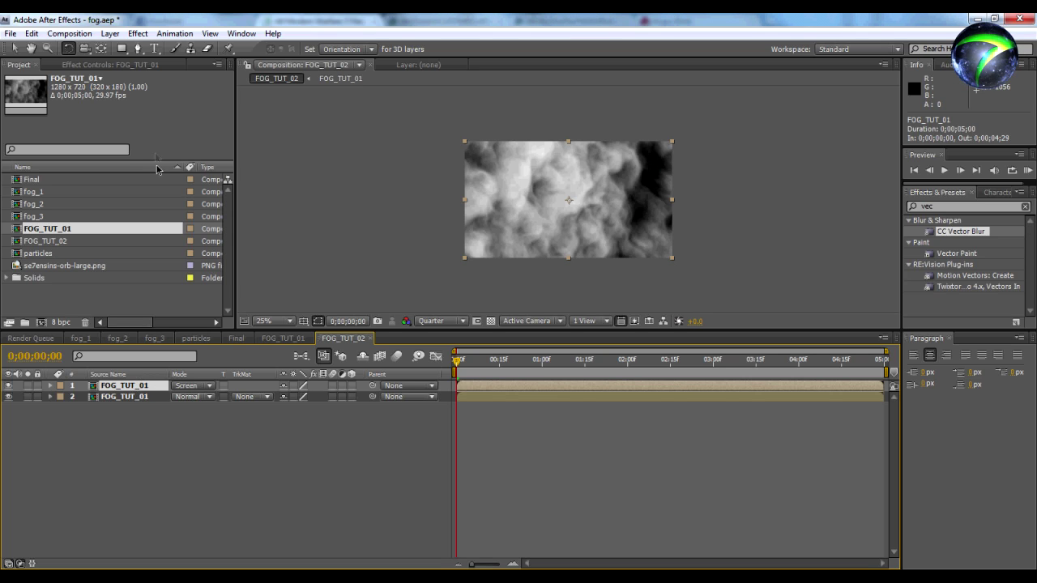
Draw a rectangular mask on the upper FOG_TUT_01 layer, covering roughly the lower third of the frame and extending past its edges
{"action": "left_click", "coordinate": [121, 47]}
{"action": "left_click_drag", "start_coordinate": [410, 216], "coordinate": [705, 270]}
{"action": "left_click", "coordinate": [268, 455]}
Set the Mask Feather of the upper FOG_TUT_01 layer's mask to 519 pixels
{"action": "left_click", "coordinate": [108, 375]}
{"action": "left_click", "coordinate": [110, 387]}
{"action": "left_click", "coordinate": [71, 407]}
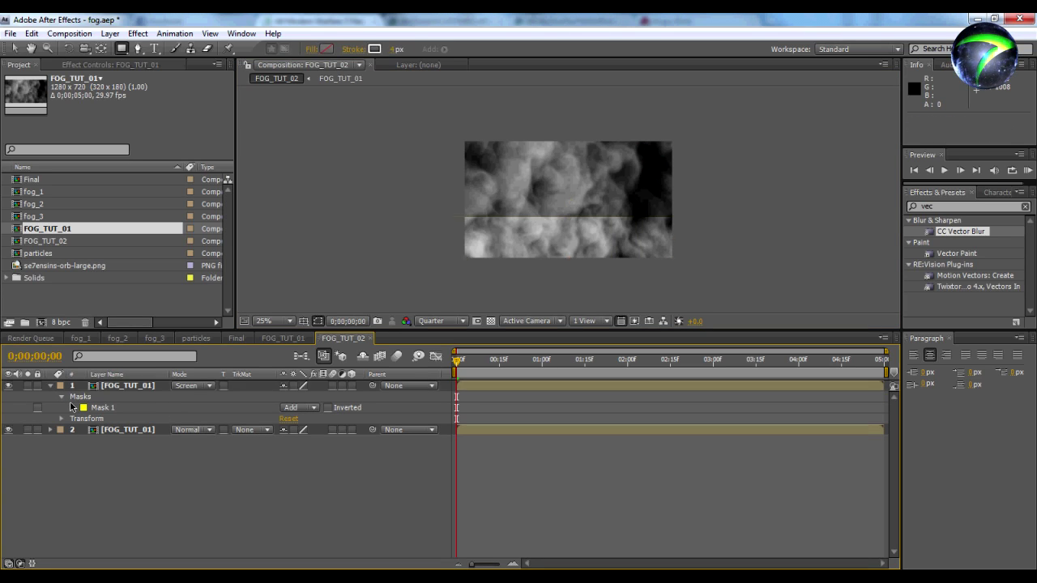
{"action": "left_click", "coordinate": [71, 408]}
{"action": "left_click", "coordinate": [128, 386]}
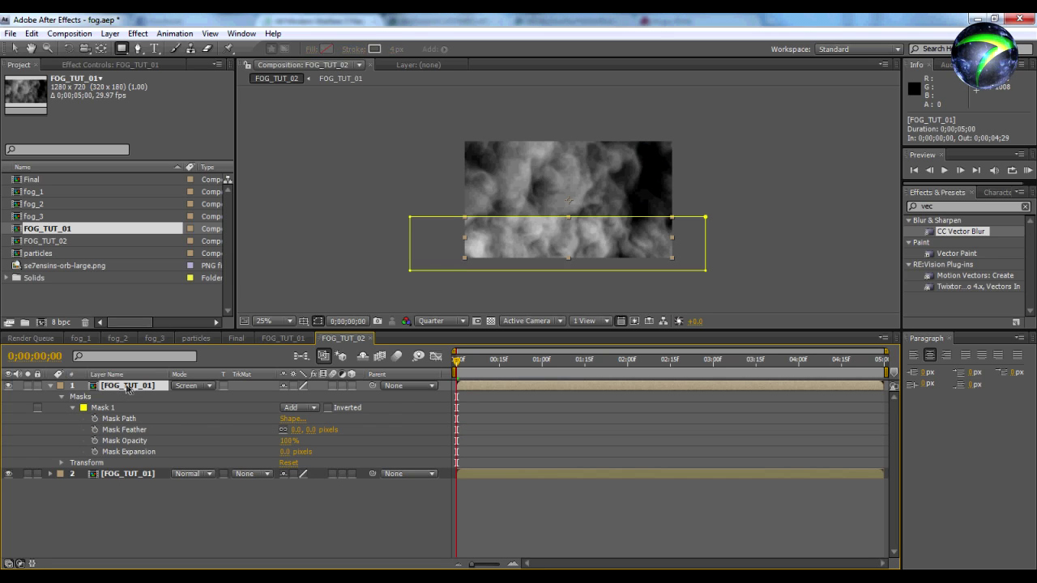
{"action": "left_click_drag", "start_coordinate": [309, 432], "coordinate": [380, 432]}
{"action": "left_click_drag", "start_coordinate": [483, 426], "coordinate": [632, 418]}
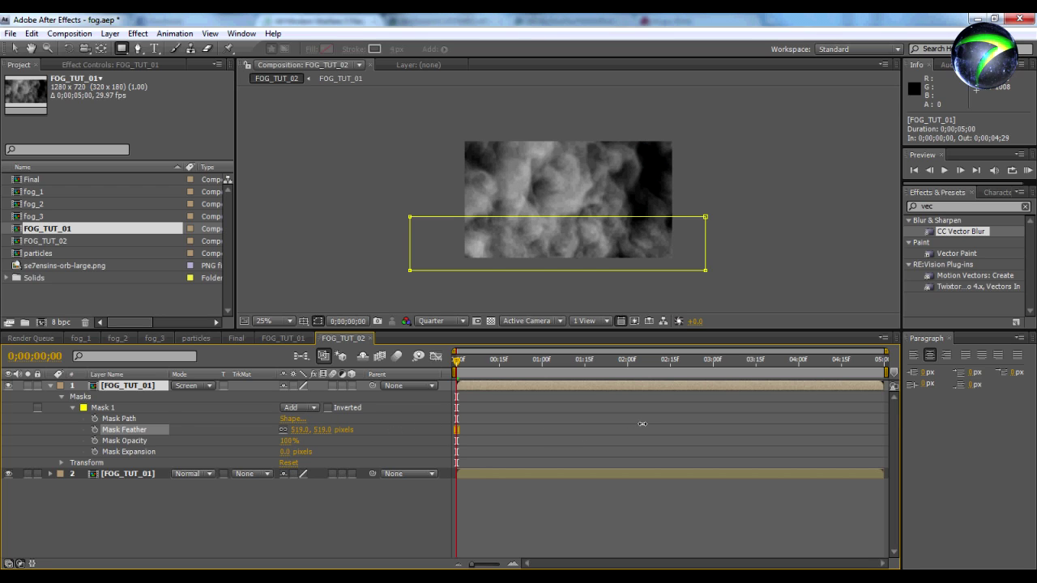
{"action": "left_click", "coordinate": [230, 509]}
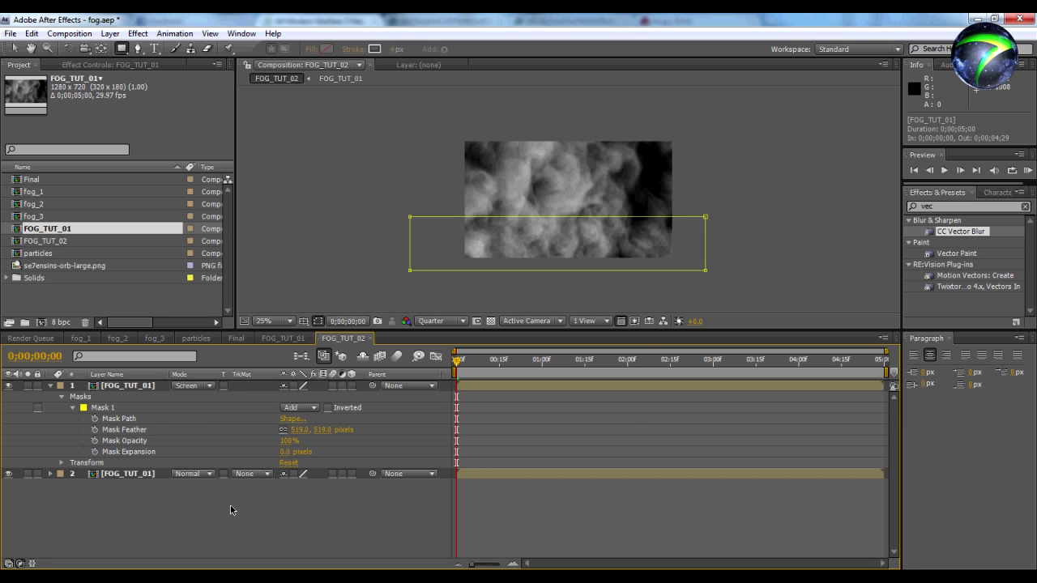
Add a new adjustment layer above the fog layers in FOG_TUT_02
{"action": "mouse_move", "coordinate": [463, 359]}
{"action": "left_mouse_down"}
{"action": "mouse_move", "coordinate": [548, 359]}
{"action": "mouse_move", "coordinate": [456, 359]}
{"action": "left_mouse_up"}
{"action": "left_click", "coordinate": [118, 409]}
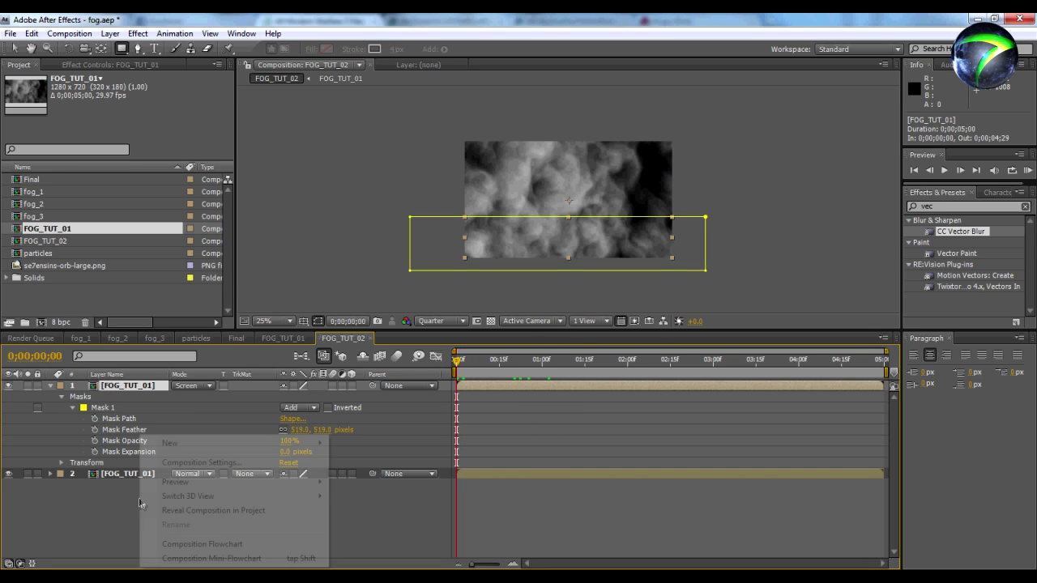
{"action": "mouse_move", "coordinate": [175, 447]}
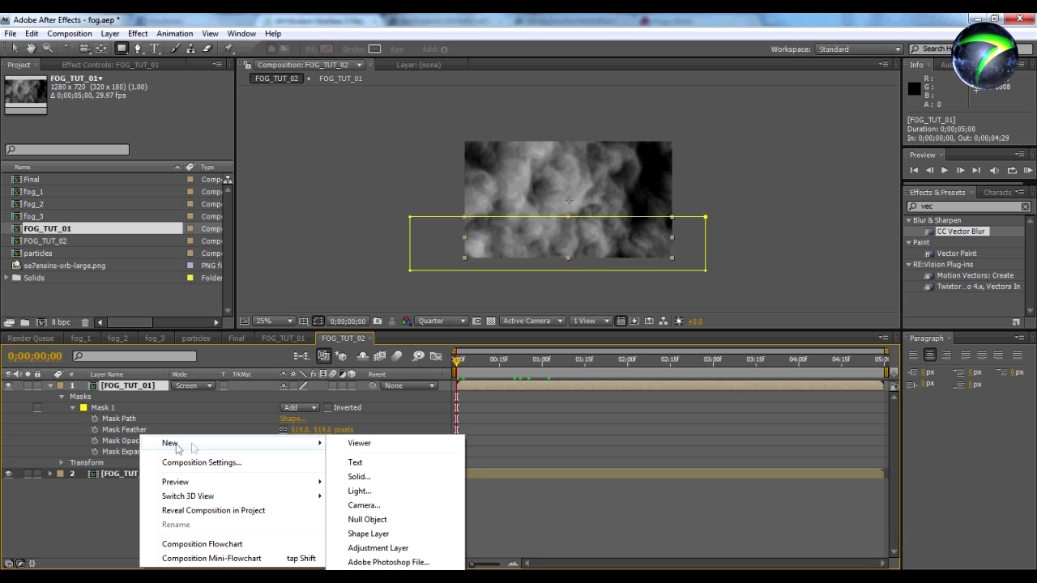
{"action": "left_click", "coordinate": [369, 549]}
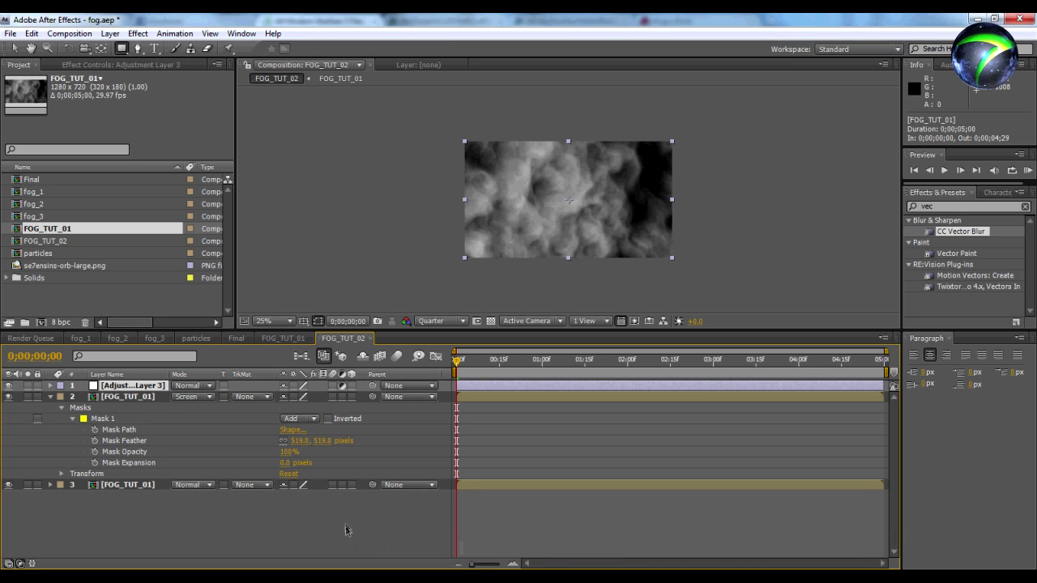
Find the Tint effect and apply it to the new adjustment layer
{"action": "left_click", "coordinate": [988, 206]}
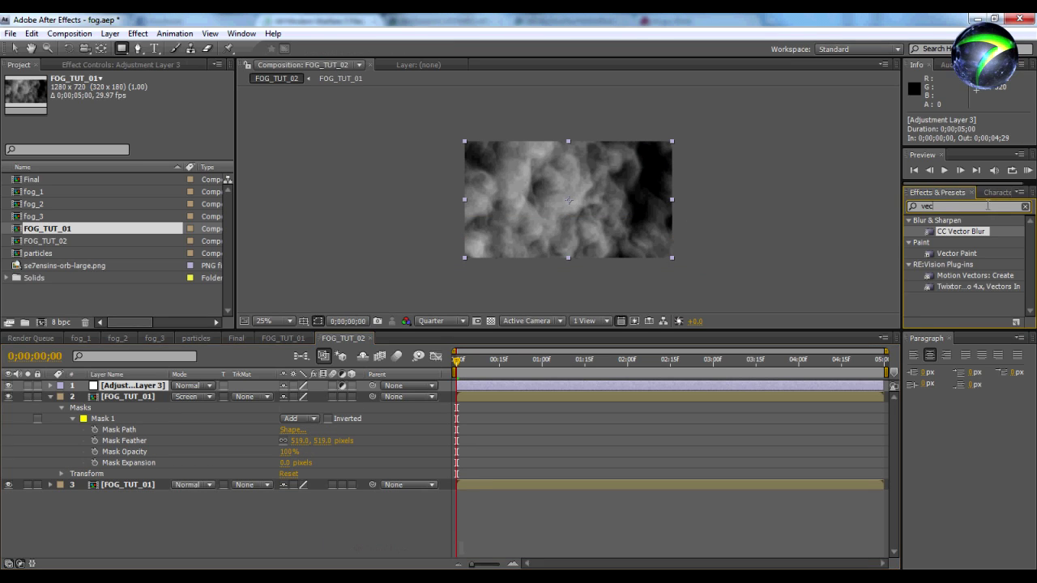
{"action": "type", "text": "tint"}
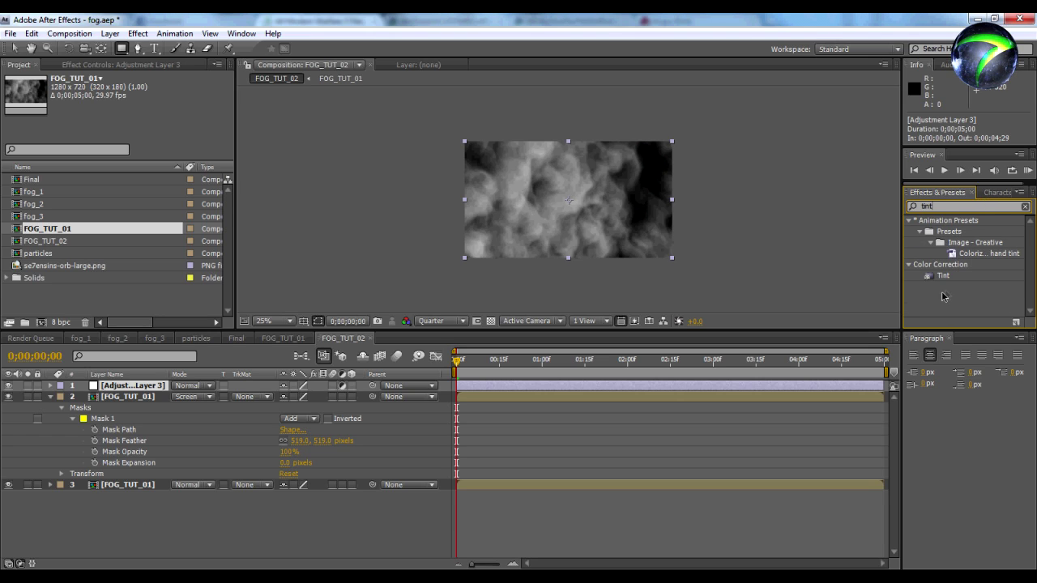
{"action": "left_click_drag", "start_coordinate": [942, 276], "coordinate": [132, 386]}
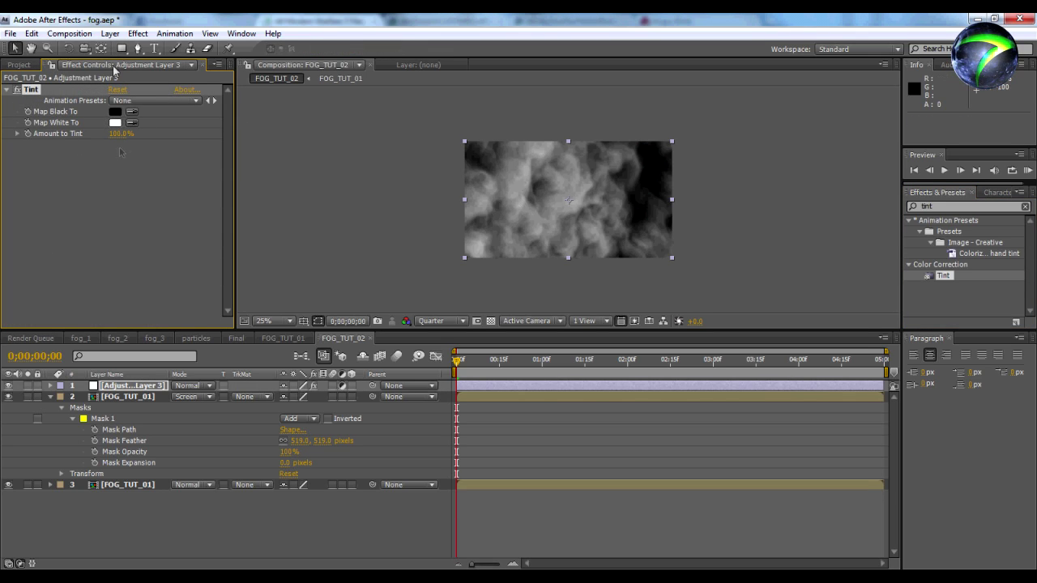
Set the Tint effect's Map White To color on the adjustment layer to a very dark teal with a hue of 184°
{"action": "left_click", "coordinate": [115, 123]}
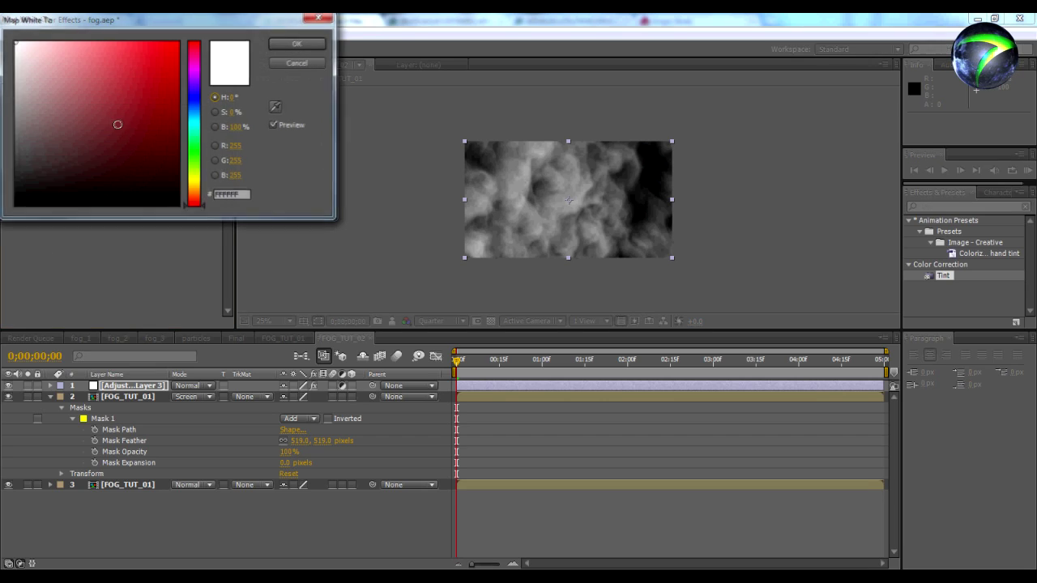
{"action": "left_click", "coordinate": [195, 126]}
{"action": "mouse_move", "coordinate": [195, 134]}
{"action": "left_mouse_down"}
{"action": "mouse_move", "coordinate": [195, 122]}
{"action": "mouse_move", "coordinate": [199, 132]}
{"action": "left_mouse_up"}
{"action": "left_click", "coordinate": [145, 143]}
{"action": "left_click_drag", "start_coordinate": [102, 154], "coordinate": [102, 135]}
{"action": "left_click_drag", "start_coordinate": [202, 127], "coordinate": [202, 113]}
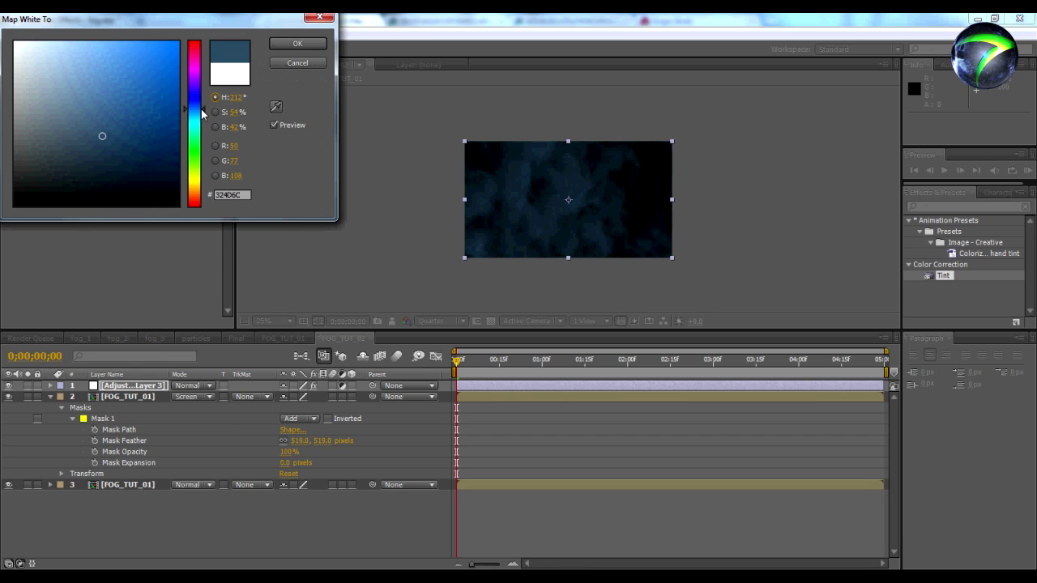
{"action": "left_click", "coordinate": [102, 153]}
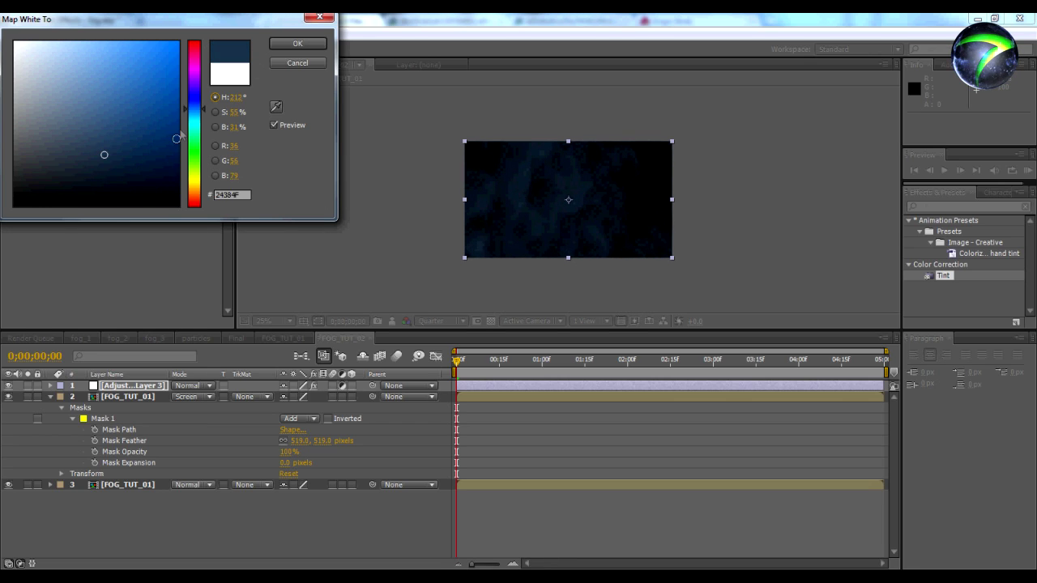
{"action": "mouse_move", "coordinate": [192, 121]}
{"action": "left_mouse_down"}
{"action": "mouse_move", "coordinate": [197, 107]}
{"action": "mouse_move", "coordinate": [198, 138]}
{"action": "mouse_move", "coordinate": [199, 128]}
{"action": "left_mouse_up"}
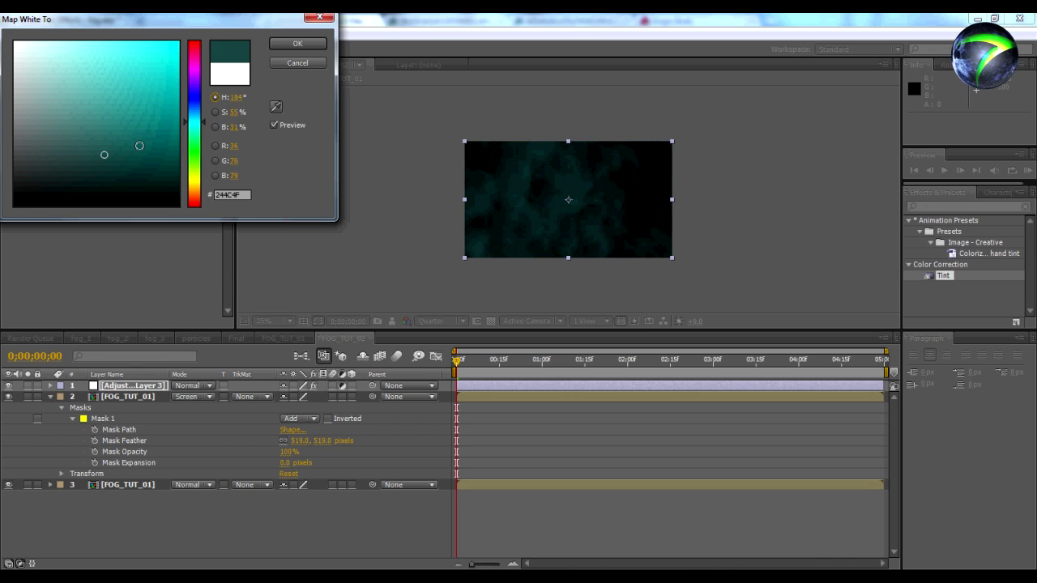
{"action": "left_click_drag", "start_coordinate": [140, 145], "coordinate": [142, 165]}
{"action": "left_click", "coordinate": [284, 43]}
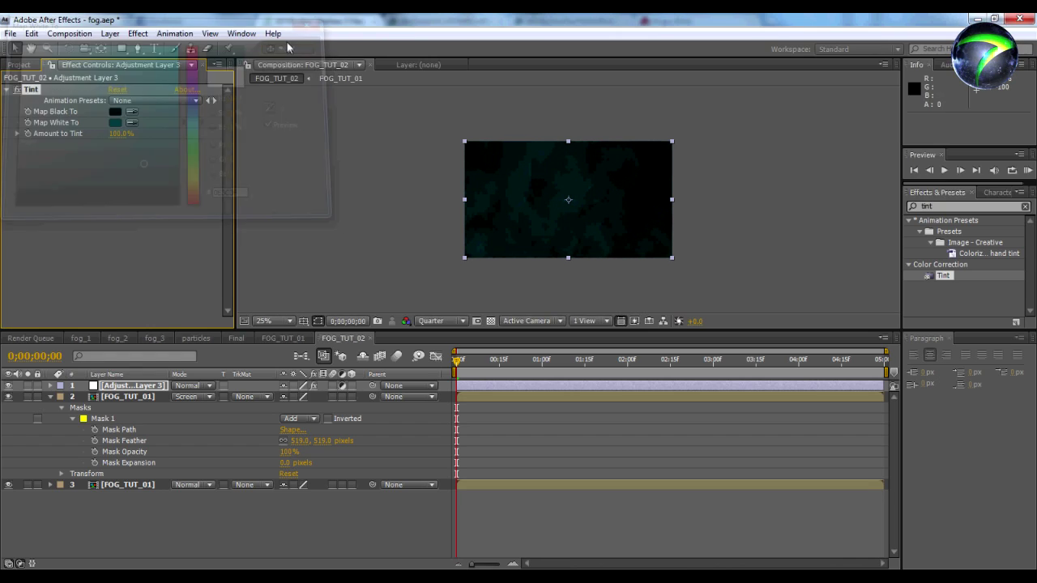
Preview the tinted fog animation in FOG_TUT_02 and clear the layer selection
{"action": "key", "text": "space"}
{"action": "key", "text": "KP_0"}
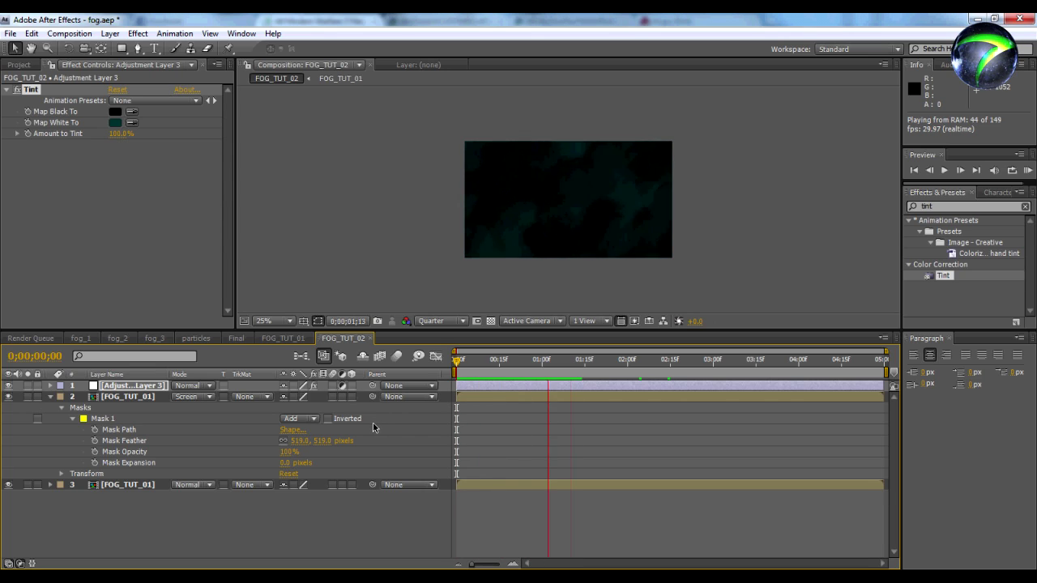
{"action": "key", "text": "space"}
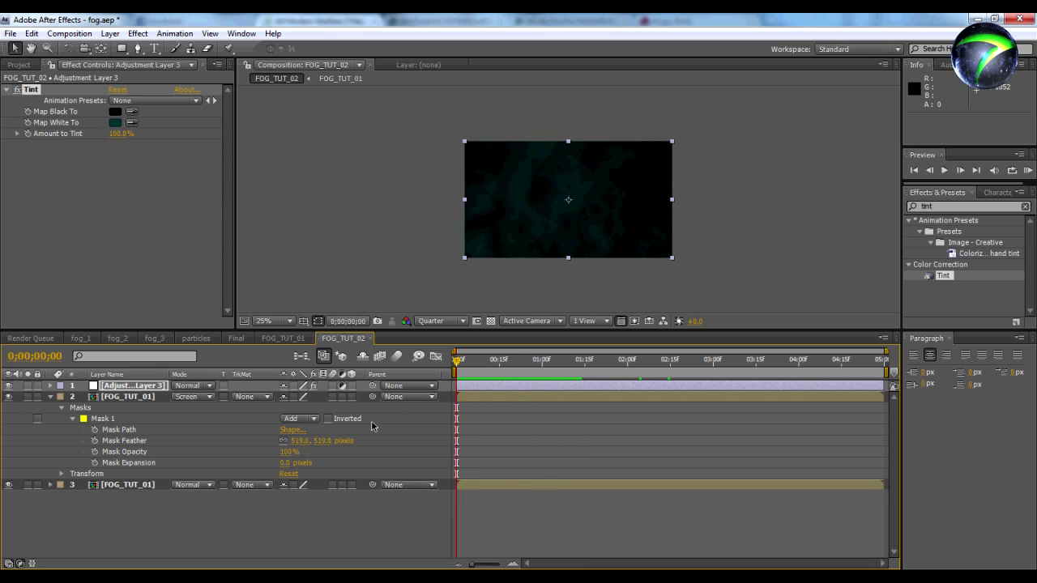
{"action": "left_click", "coordinate": [280, 527]}
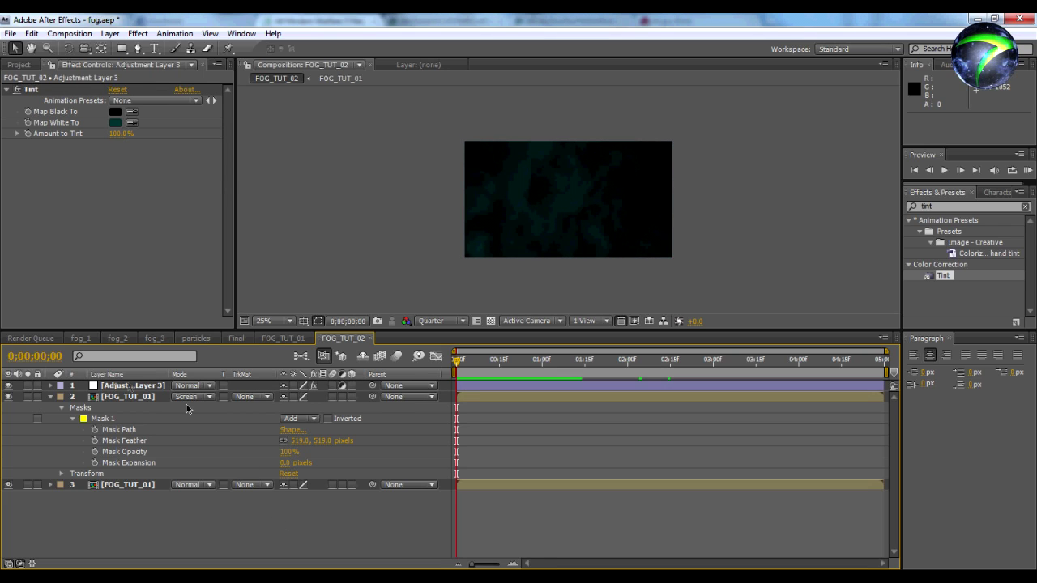
{"action": "left_click", "coordinate": [126, 387]}
{"action": "left_click", "coordinate": [184, 532]}
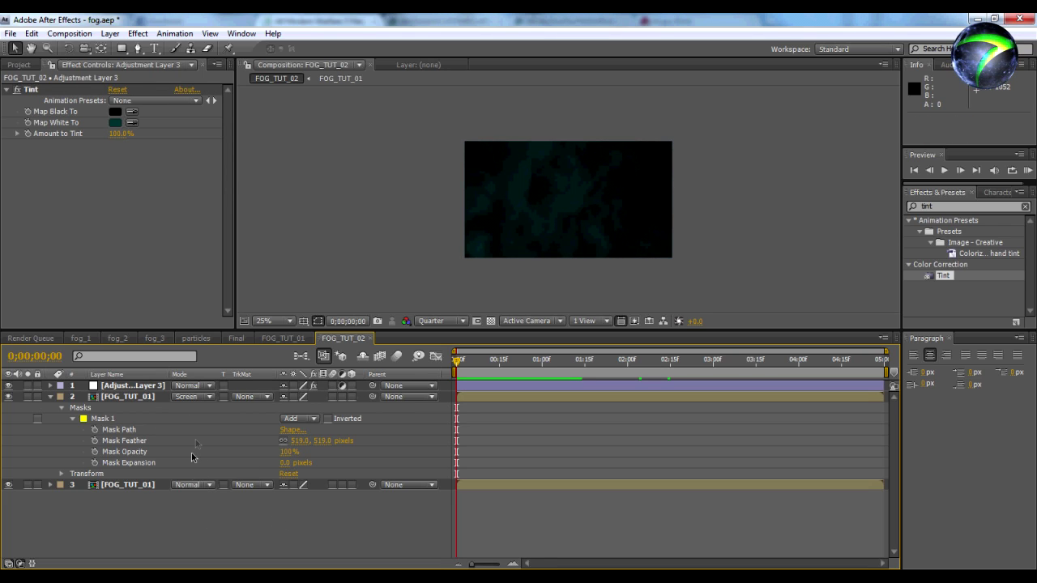
Create a new composition named FOG_TUT_03 with the HDV/HDTV 720 29.97 preset and a five-second duration
{"action": "left_click", "coordinate": [68, 34]}
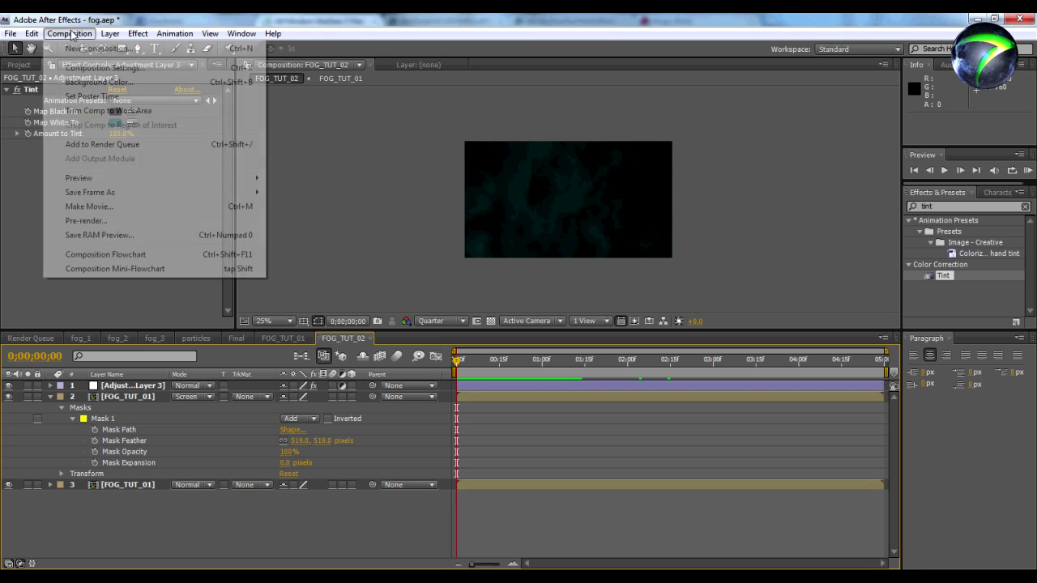
{"action": "left_click", "coordinate": [74, 50]}
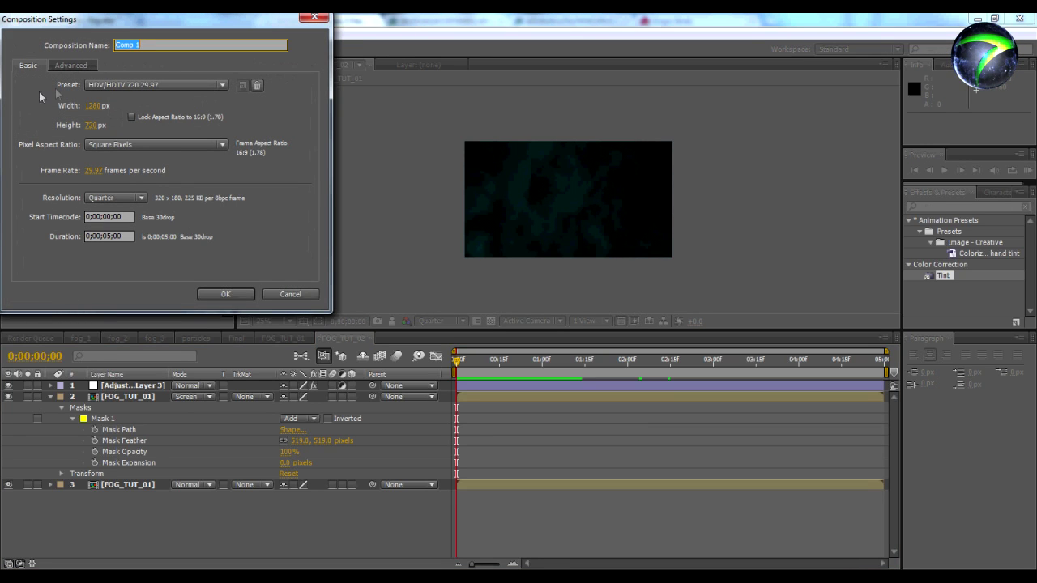
{"action": "type", "text": "FOG_TUT_03"}
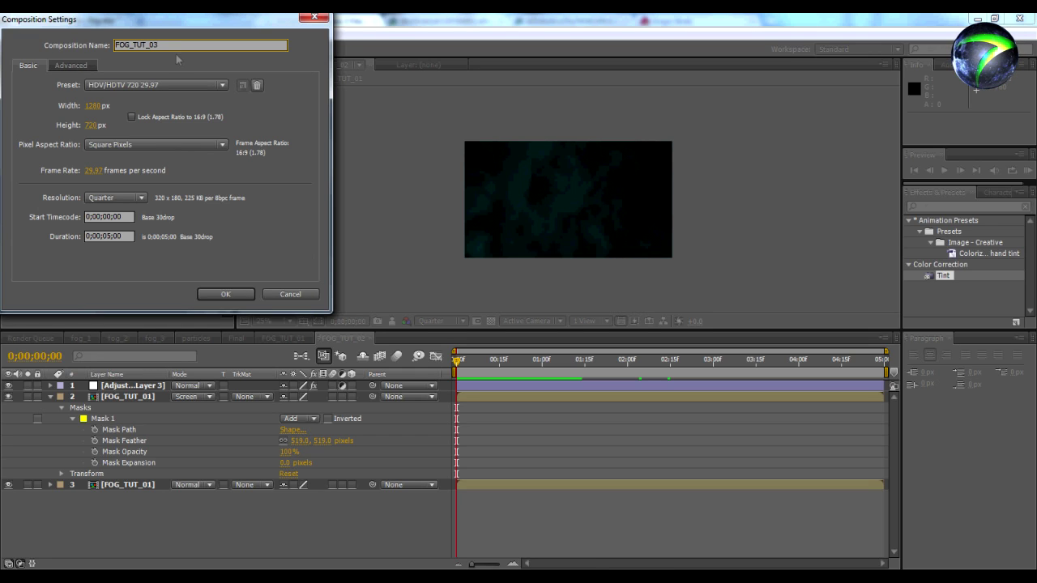
{"action": "key", "text": "Return"}
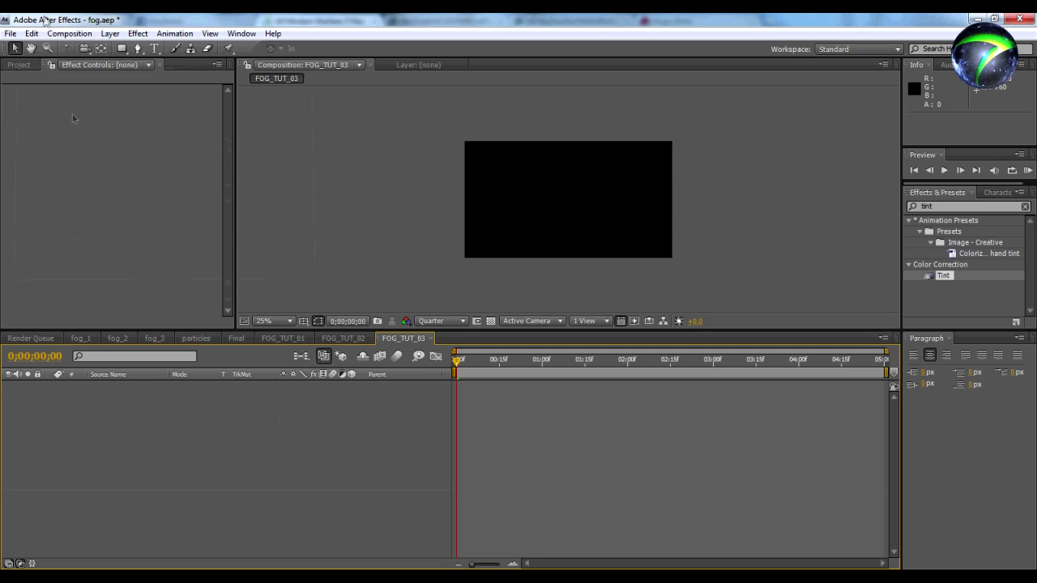
Add the FOG_TUT_02 composition as a layer in FOG_TUT_03, with the playhead at the start
{"action": "left_click", "coordinate": [19, 65]}
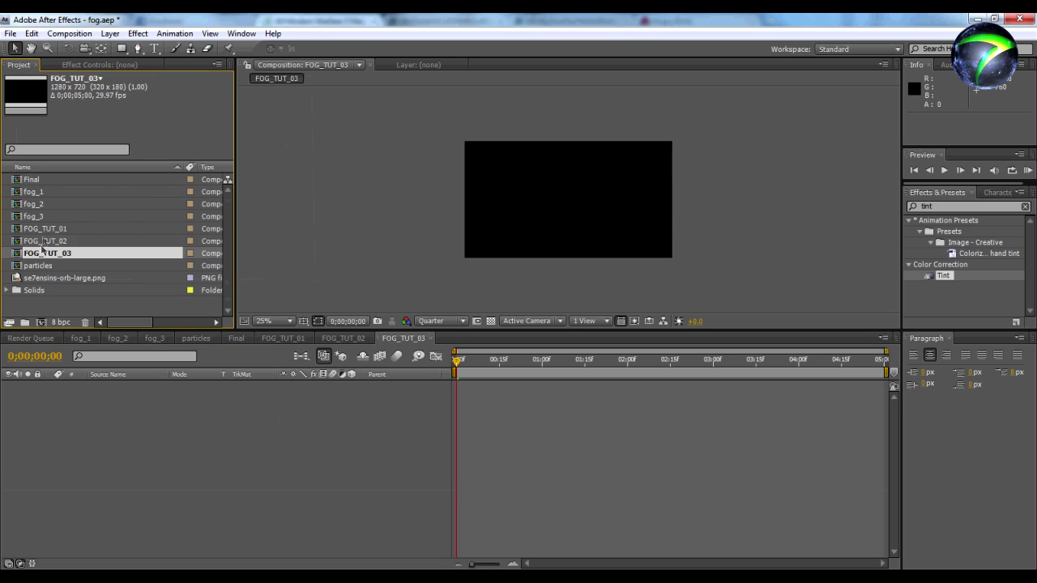
{"action": "left_click", "coordinate": [44, 241]}
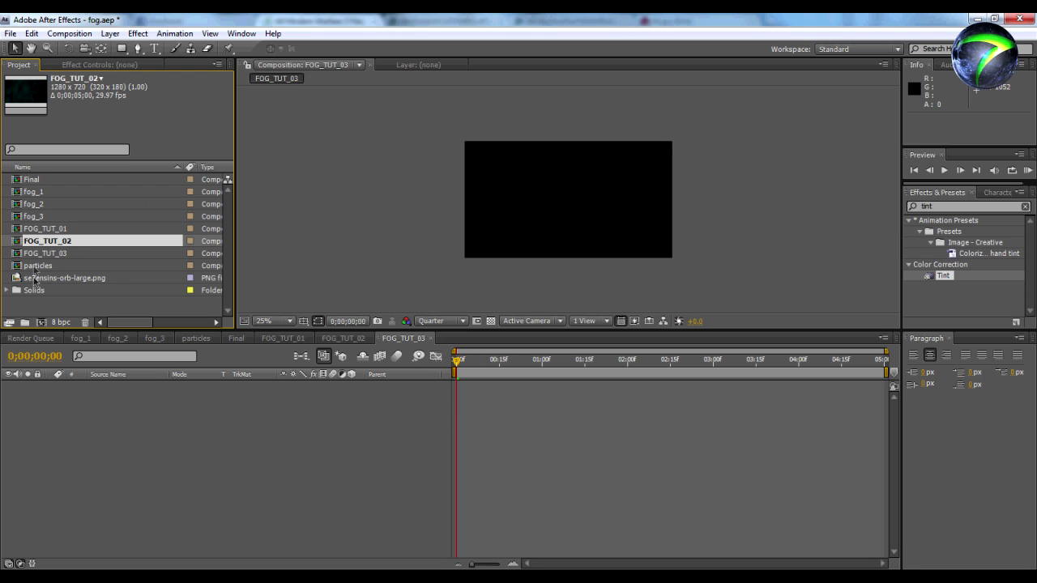
{"action": "left_click_drag", "start_coordinate": [30, 241], "coordinate": [105, 433]}
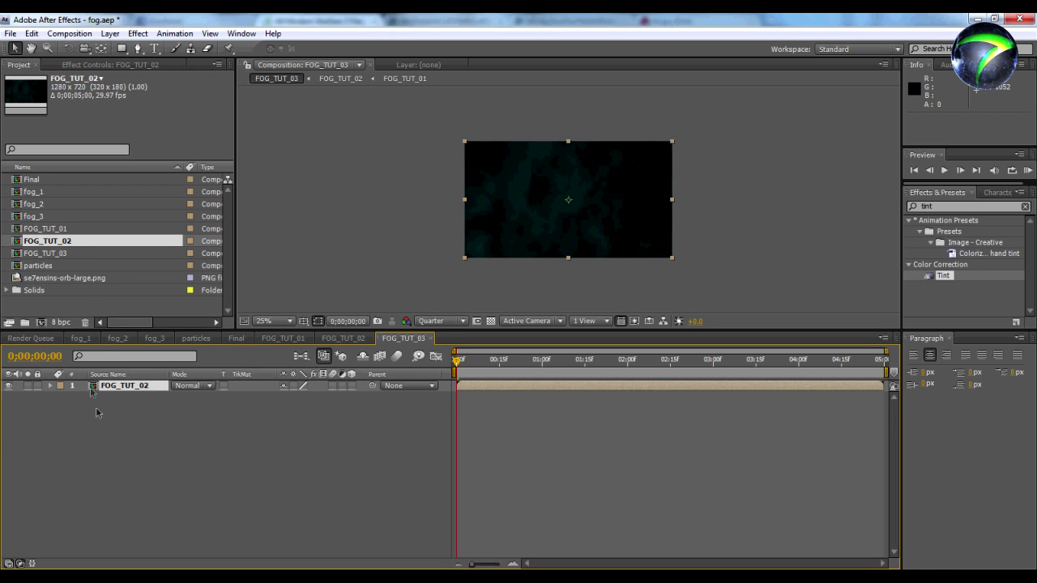
{"action": "mouse_move", "coordinate": [466, 353]}
{"action": "left_mouse_down"}
{"action": "mouse_move", "coordinate": [497, 357]}
{"action": "mouse_move", "coordinate": [456, 357]}
{"action": "left_mouse_up"}
Copy the lowest Black Solid 4 layer from FOG_TUT_01 and paste it above the FOG_TUT_02 layer in FOG_TUT_03
{"action": "left_click", "coordinate": [267, 338]}
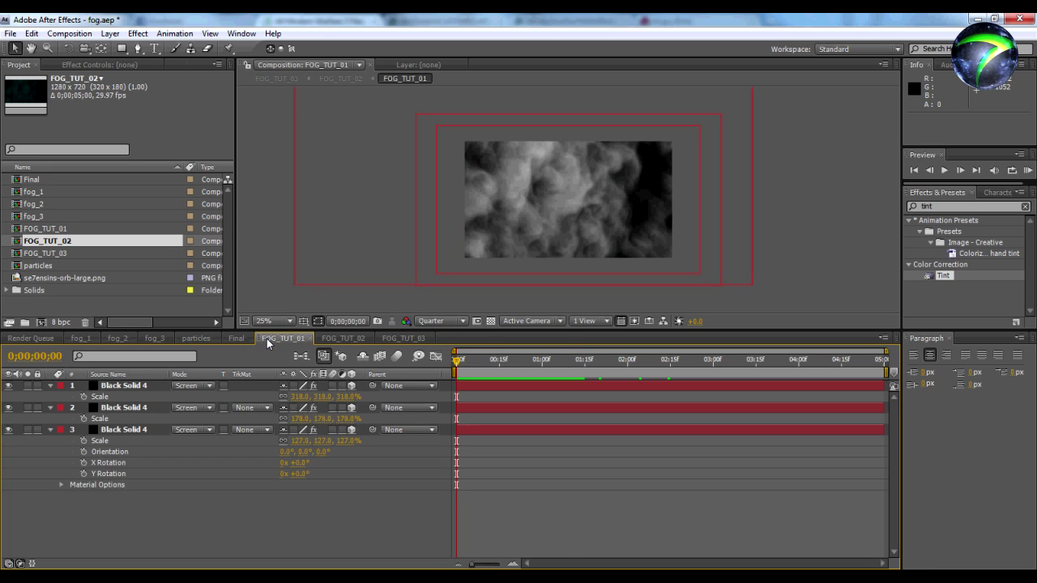
{"action": "left_click", "coordinate": [114, 433]}
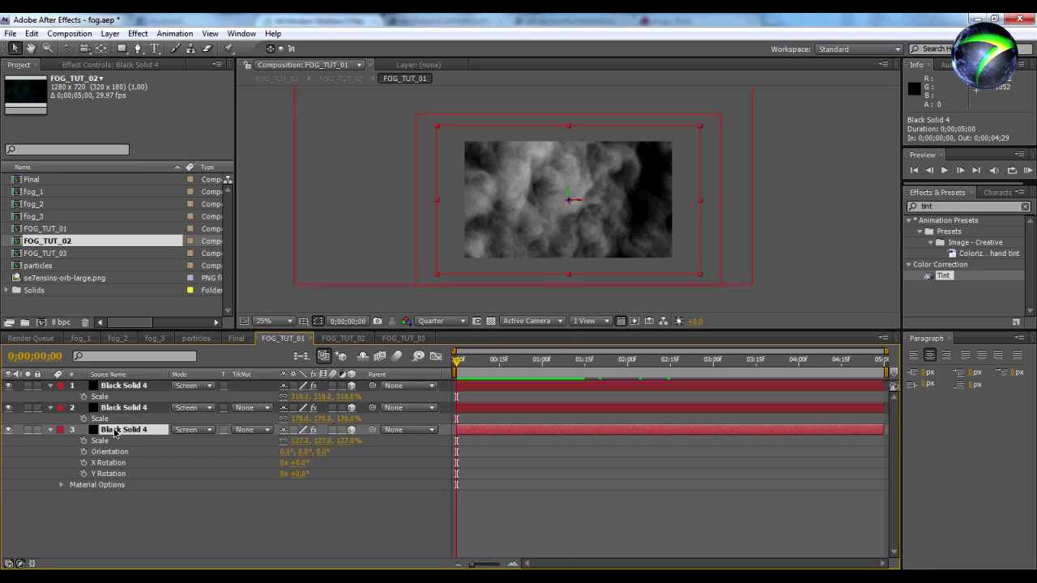
{"action": "key", "text": "ctrl+c"}
{"action": "left_click", "coordinate": [402, 338]}
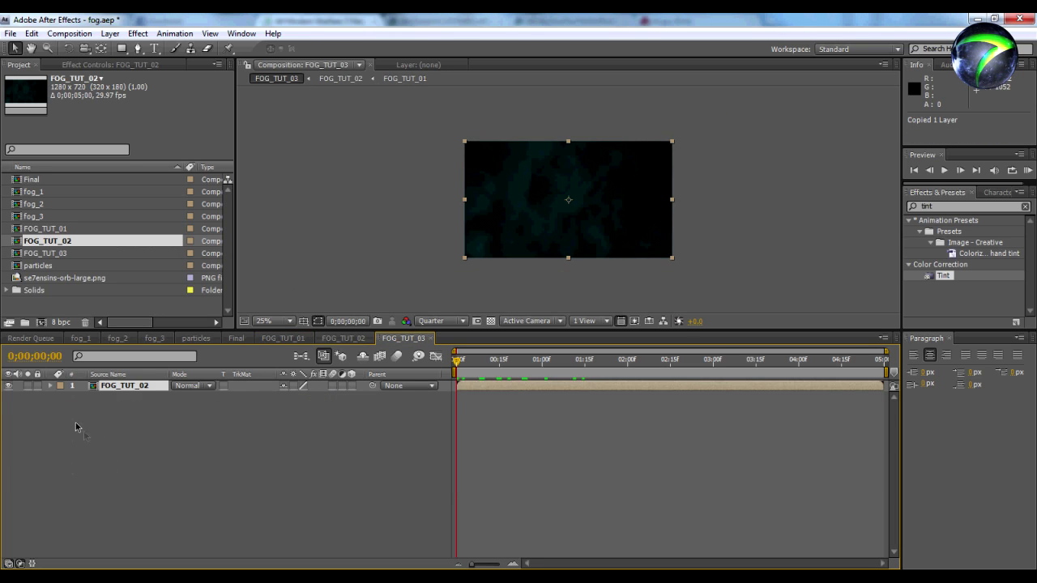
{"action": "key", "text": "ctrl+v"}
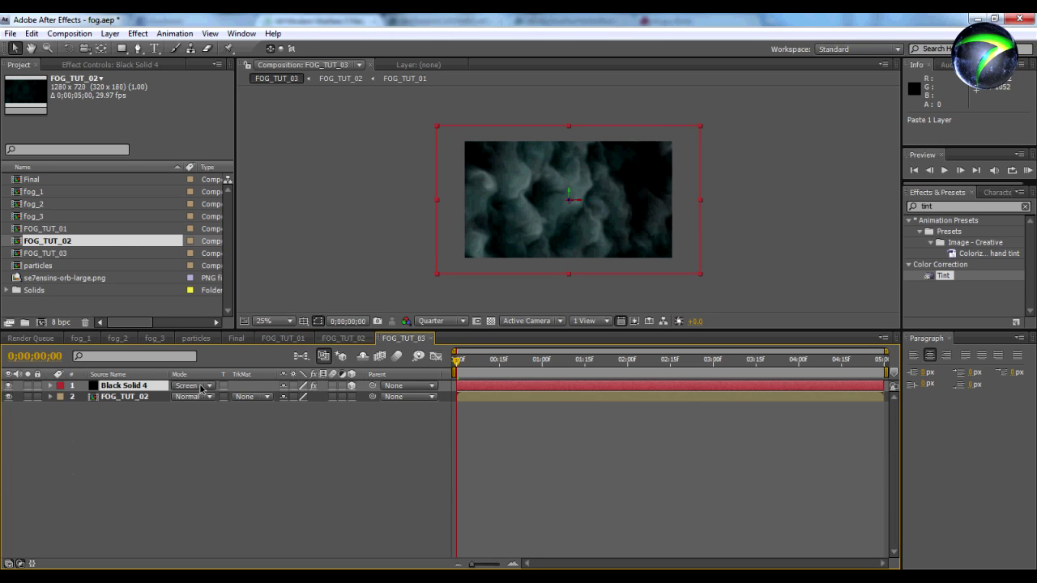
Draw a rectangular mask on Black Solid 4 over roughly the upper third of the frame, extending past its edges, and feather it 529 pixels
{"action": "left_click", "coordinate": [123, 47]}
{"action": "left_click_drag", "start_coordinate": [379, 103], "coordinate": [701, 184]}
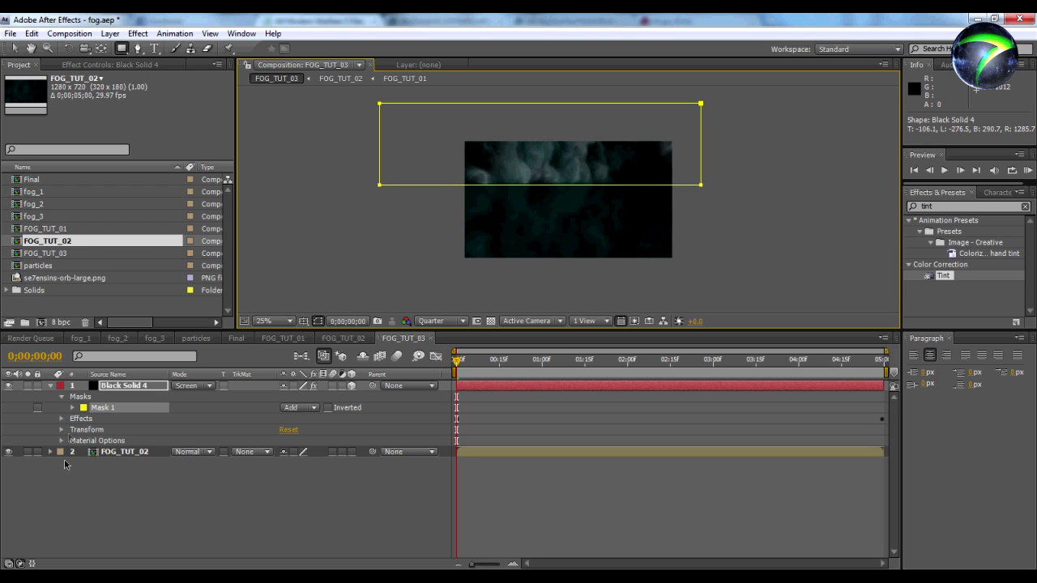
{"action": "left_click", "coordinate": [73, 408]}
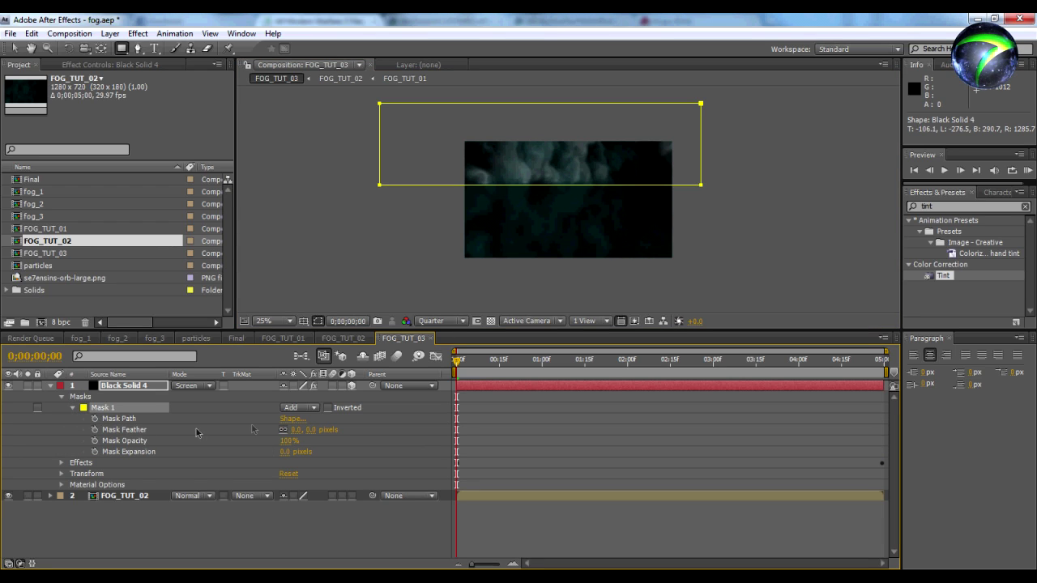
{"action": "left_click_drag", "start_coordinate": [306, 430], "coordinate": [561, 405]}
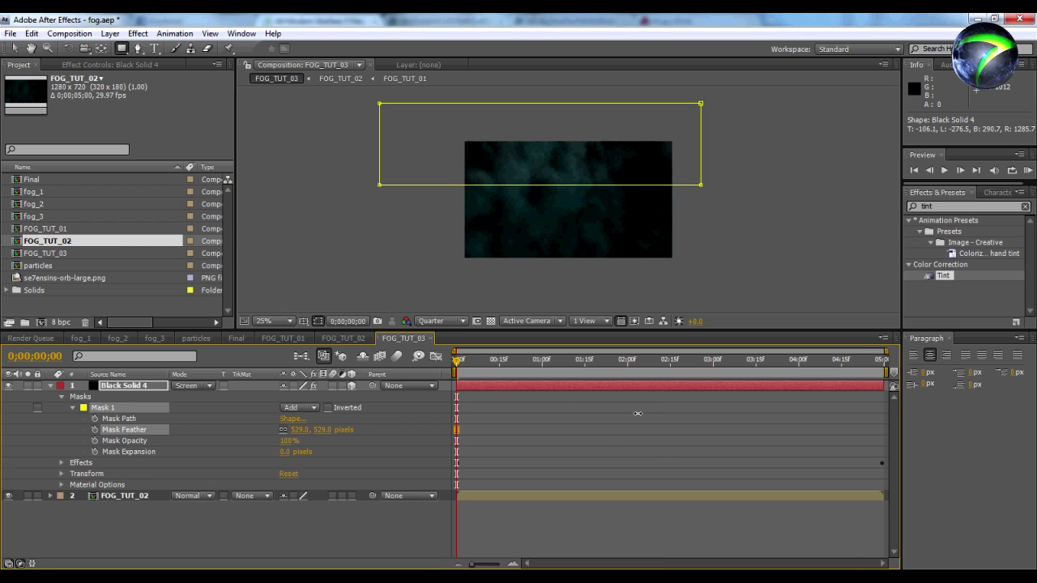
Preview the fog animation in FOG_TUT_03 with the feathered upper fog layer
{"action": "left_click", "coordinate": [489, 364]}
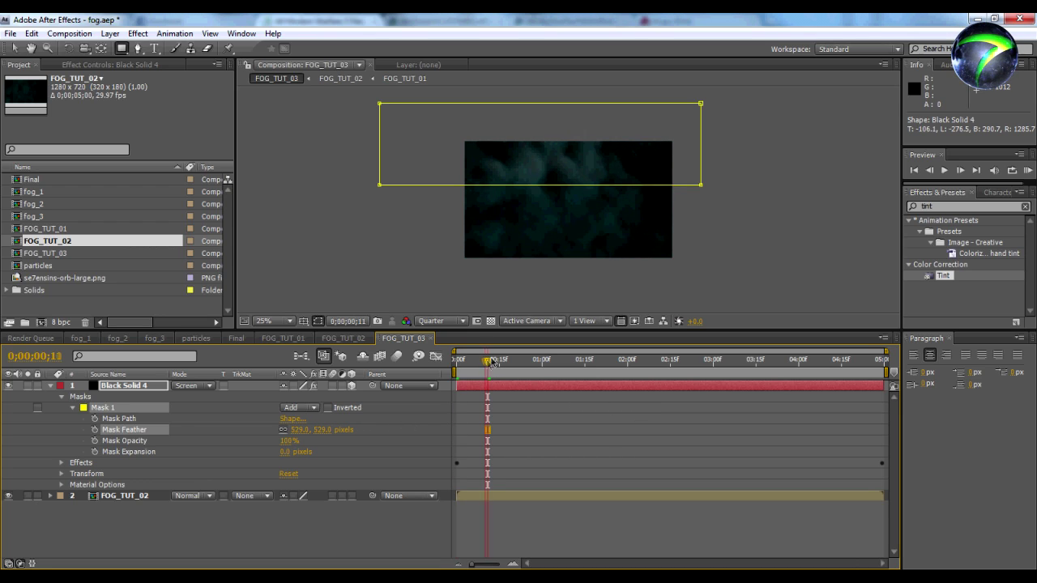
{"action": "key", "text": "KP_0"}
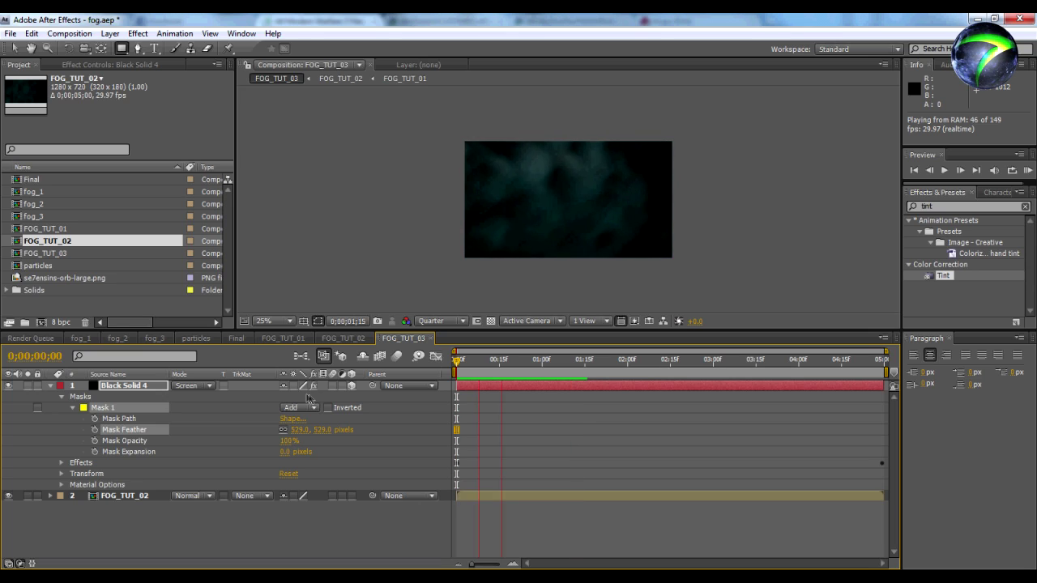
{"action": "key", "text": "space"}
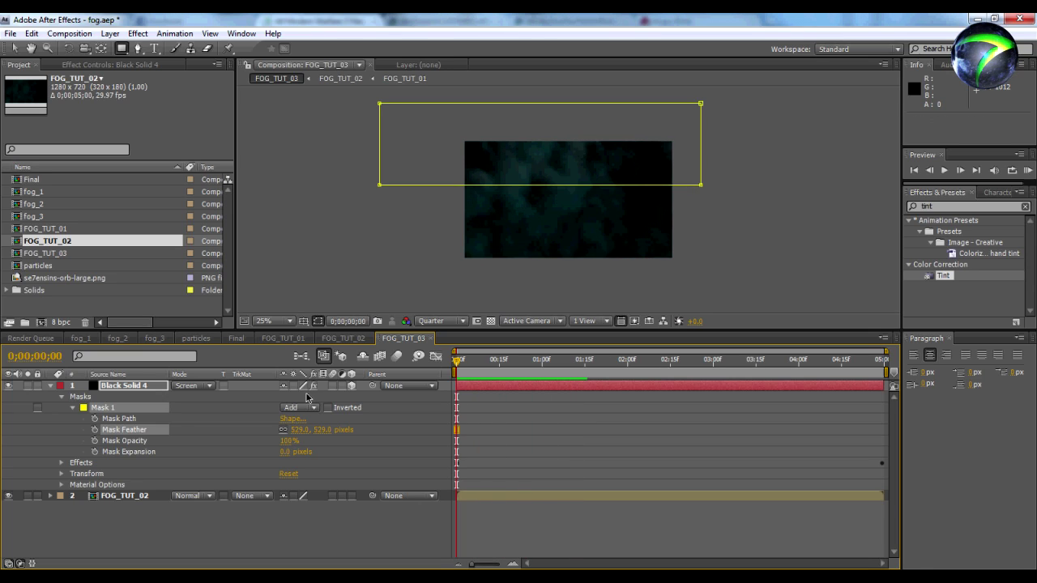
Copy fog_layer_01 from the fog_1 composition into FOG_TUT_02 and place it directly below the Tint adjustment layer
{"action": "left_click", "coordinate": [111, 498]}
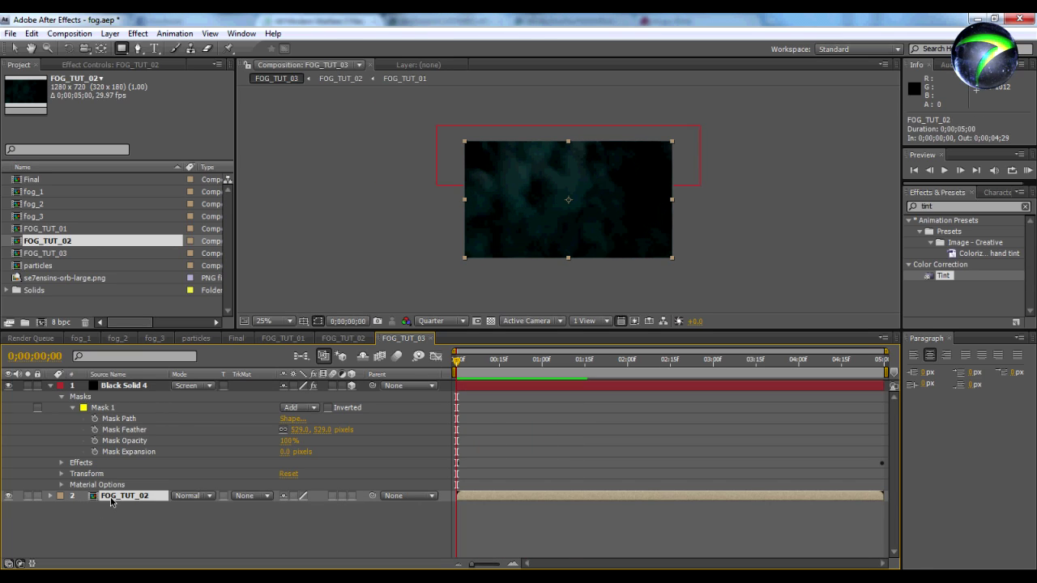
{"action": "left_click", "coordinate": [81, 338]}
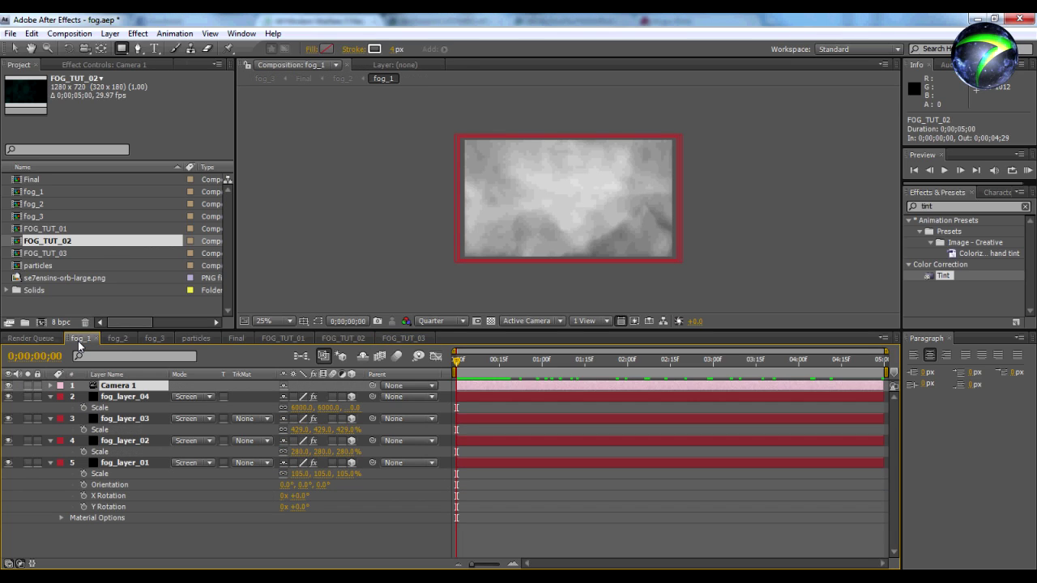
{"action": "left_click", "coordinate": [111, 469]}
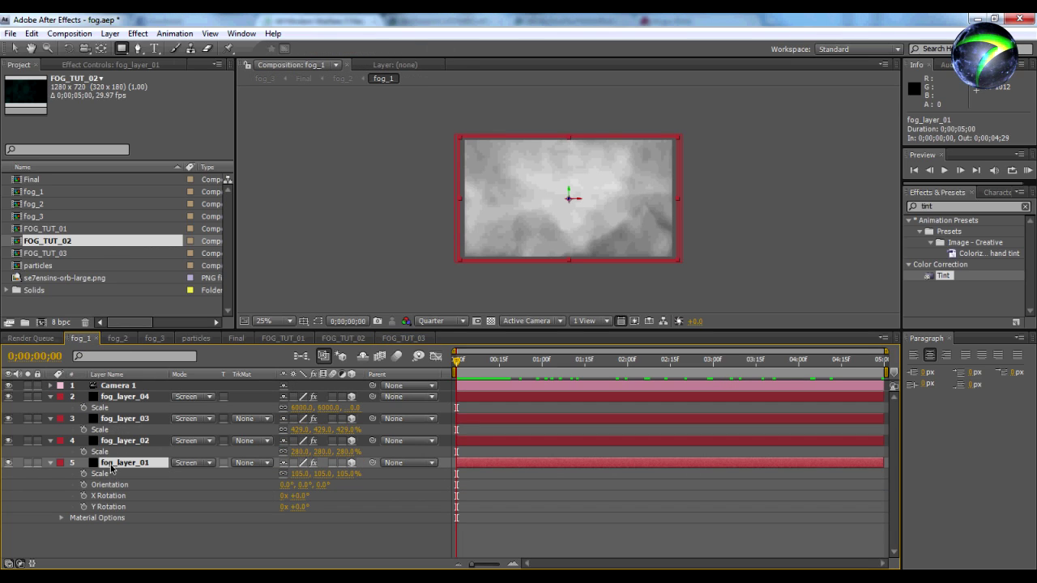
{"action": "key", "text": "ctrl+c"}
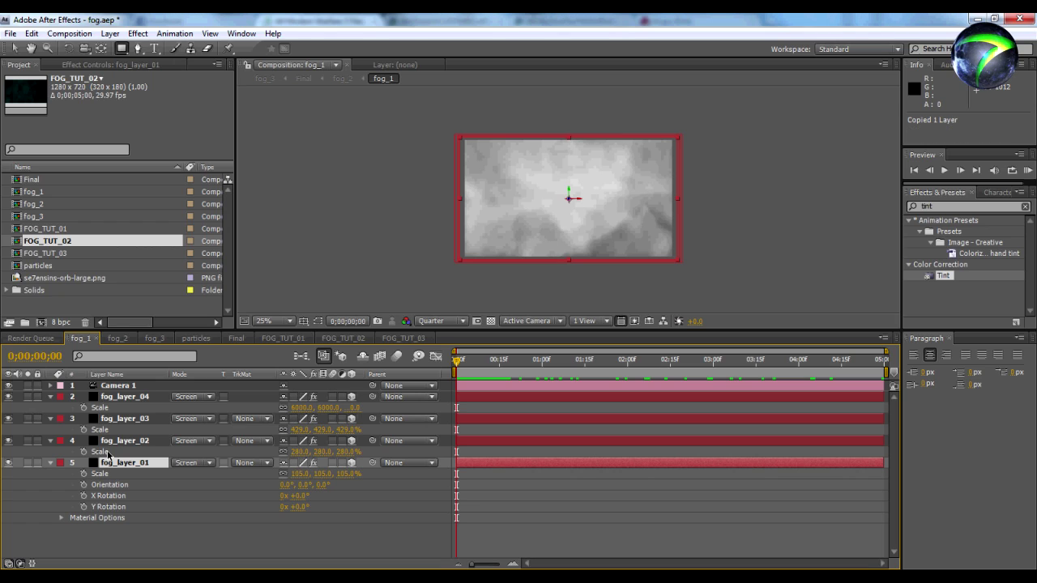
{"action": "left_click", "coordinate": [343, 338]}
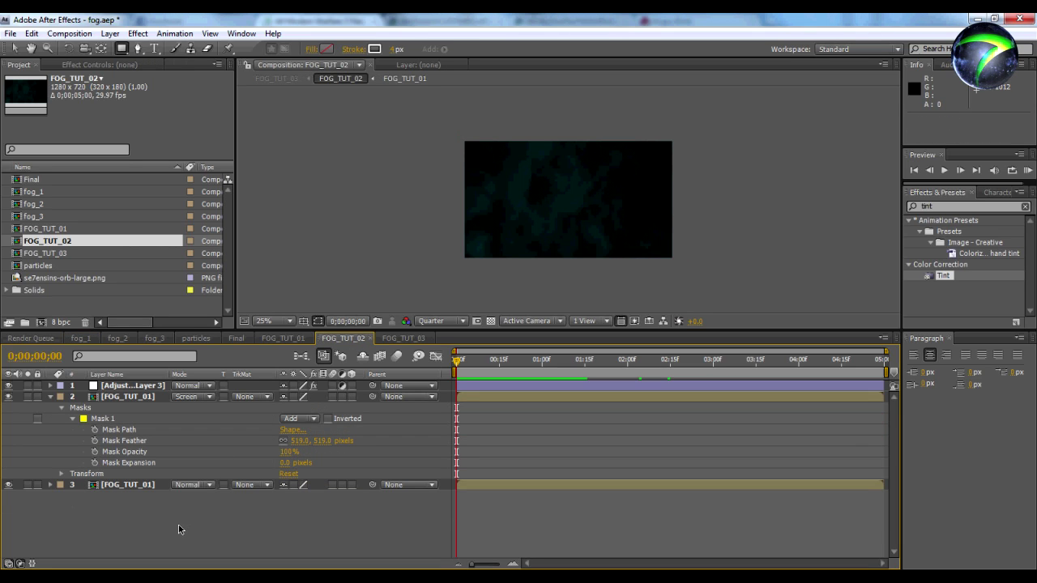
{"action": "key", "text": "ctrl+v"}
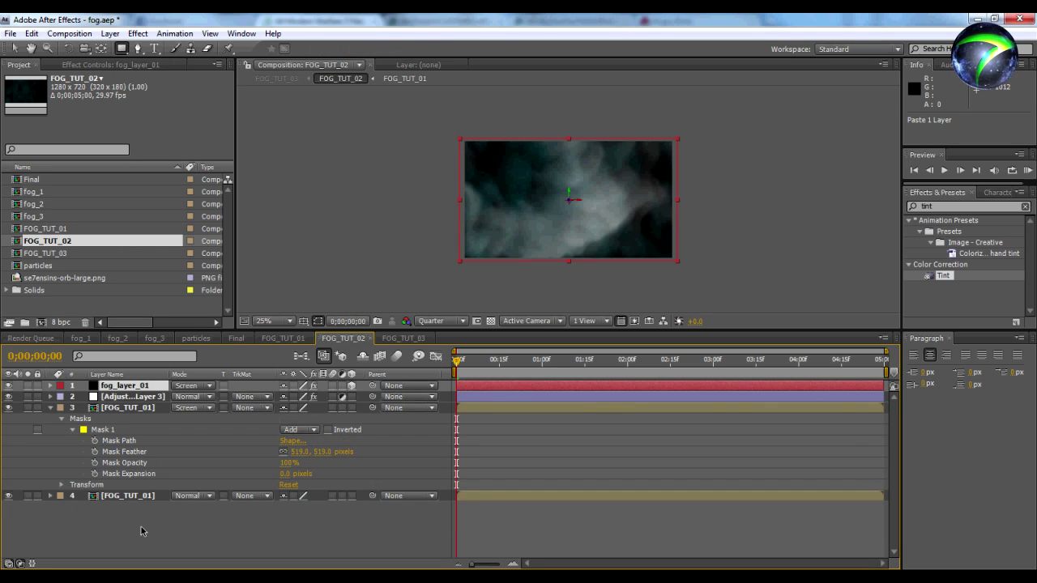
{"action": "left_click_drag", "start_coordinate": [132, 387], "coordinate": [134, 405]}
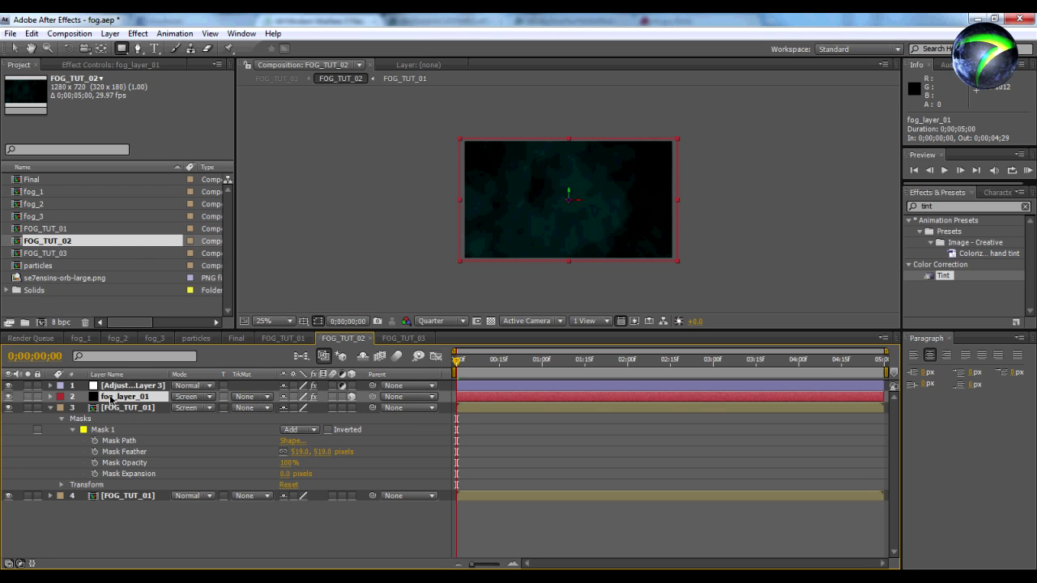
Set the scale of fog_layer_01 in FOG_TUT_02 to 190% and return to the FOG_TUT_03 composition
{"action": "key", "text": "s"}
{"action": "left_click_drag", "start_coordinate": [298, 409], "coordinate": [330, 408]}
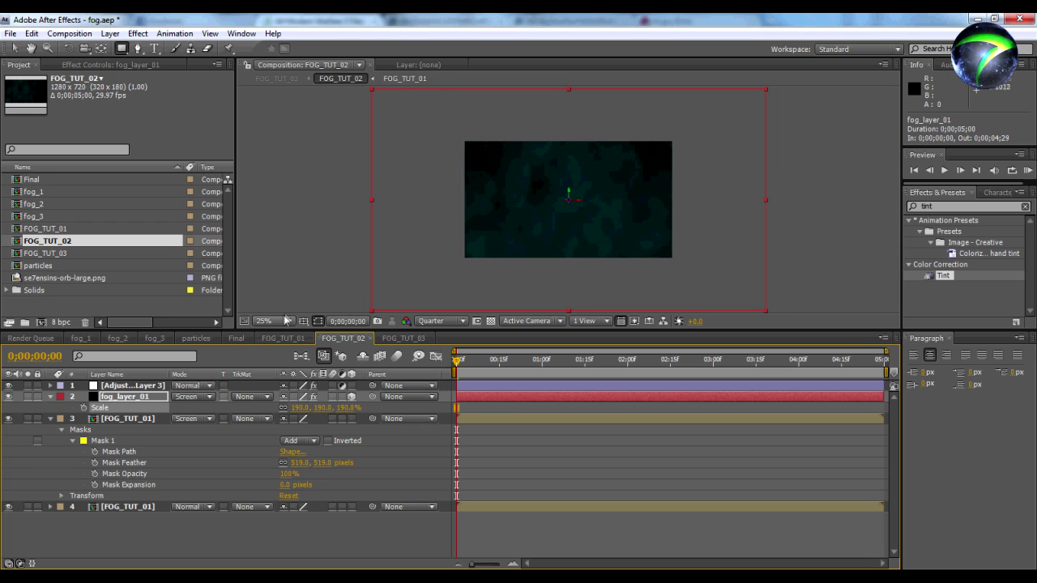
{"action": "left_click", "coordinate": [387, 339]}
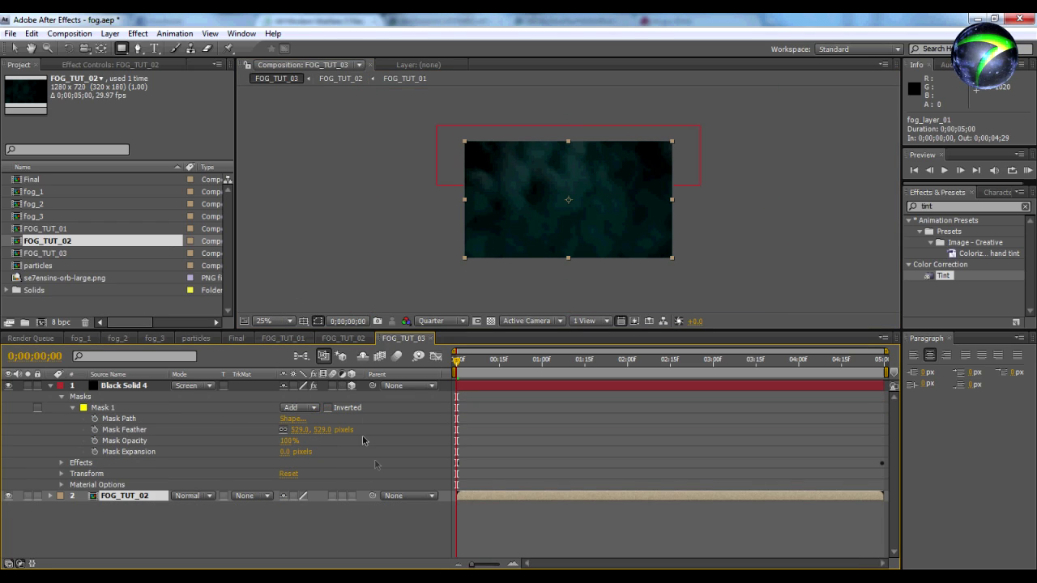
Preview and scrub the FOG_TUT_03 animation with the enlarged fog_layer_01, and return to the first frame
{"action": "left_click", "coordinate": [471, 533]}
{"action": "key", "text": "KP_0"}
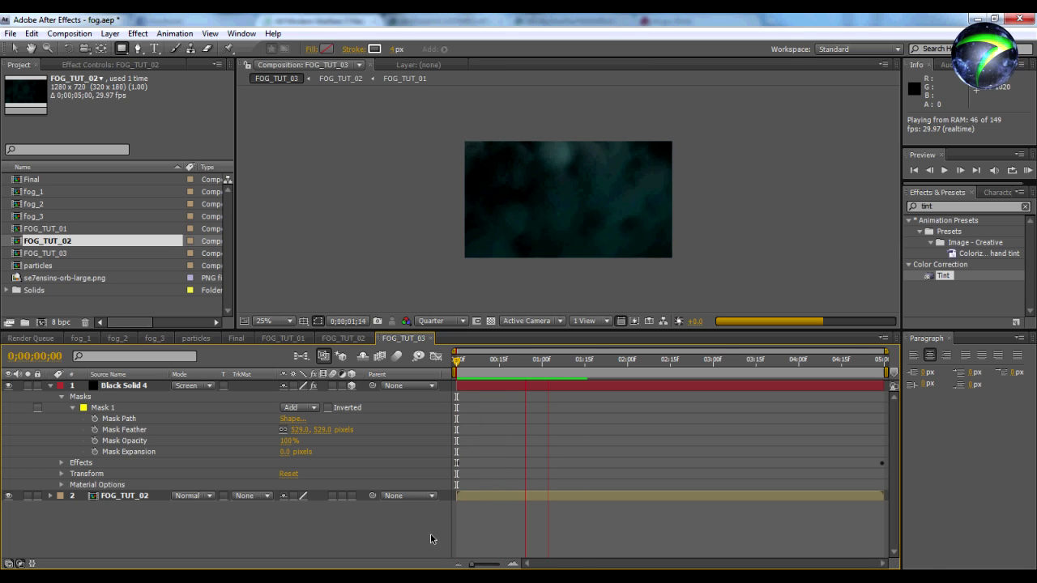
{"action": "key", "text": "space"}
{"action": "mouse_move", "coordinate": [470, 360]}
{"action": "left_mouse_down"}
{"action": "mouse_move", "coordinate": [589, 361]}
{"action": "mouse_move", "coordinate": [456, 371]}
{"action": "left_mouse_up"}
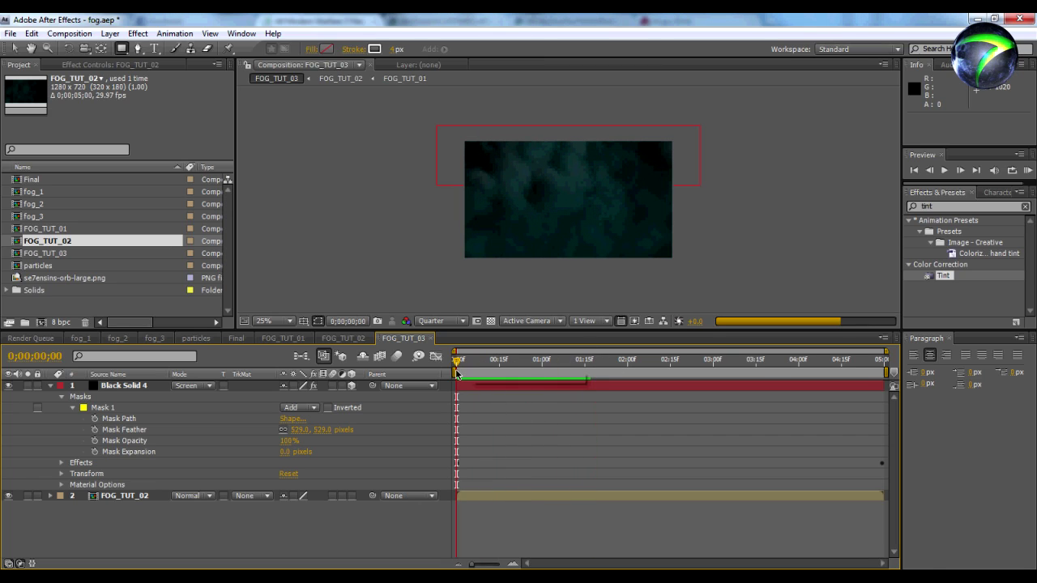
{"action": "left_click", "coordinate": [463, 381]}
{"action": "left_click_drag", "start_coordinate": [463, 381], "coordinate": [565, 362]}
{"action": "key", "text": "Home"}
Add a text layer reading "FOG" to the FOG_TUT_03 composition, above Black Solid 4
{"action": "left_click", "coordinate": [120, 387]}
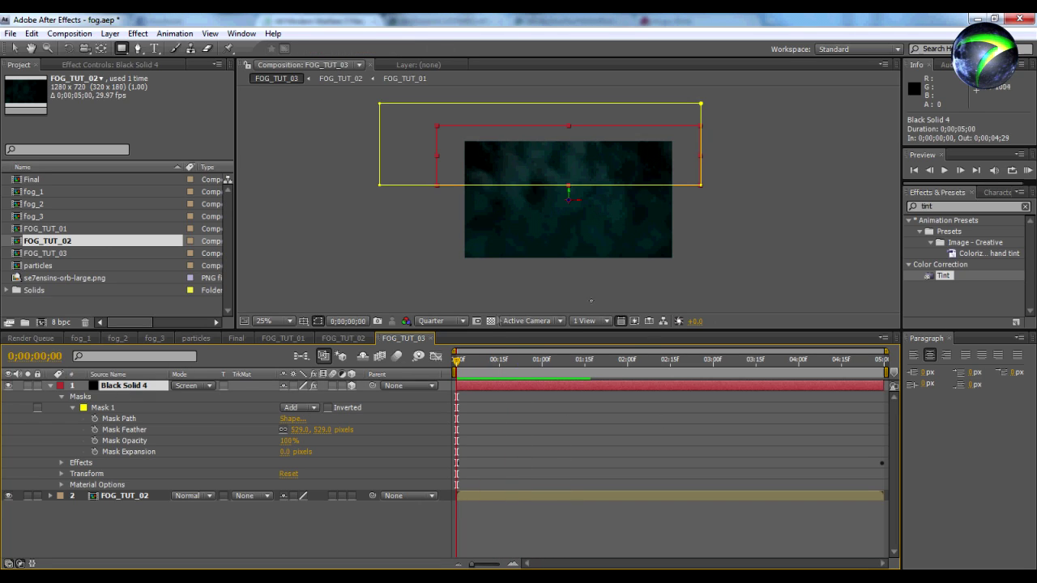
{"action": "left_click", "coordinate": [154, 47]}
{"action": "left_click", "coordinate": [512, 205]}
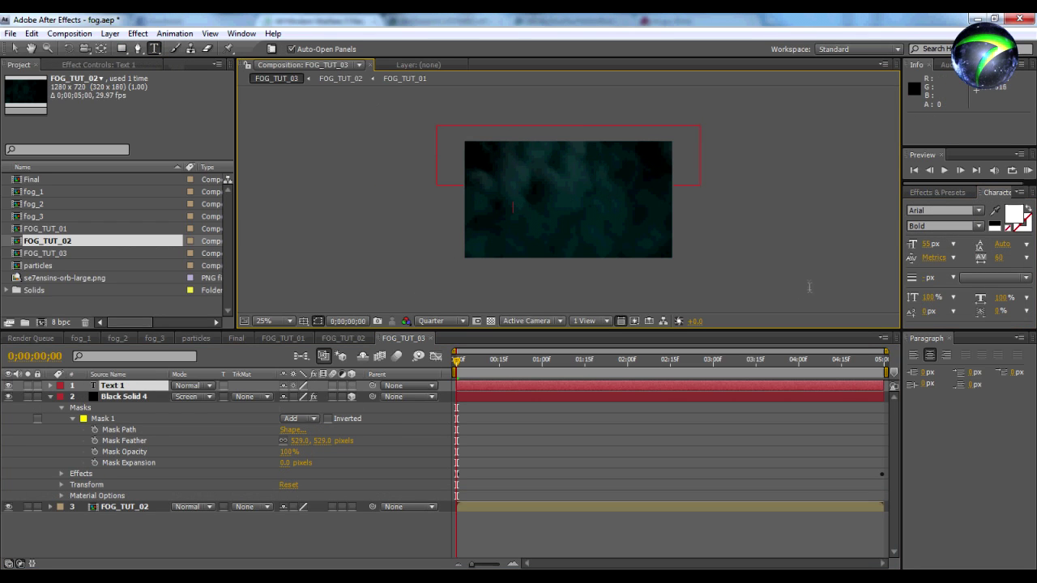
{"action": "type", "text": "L"}
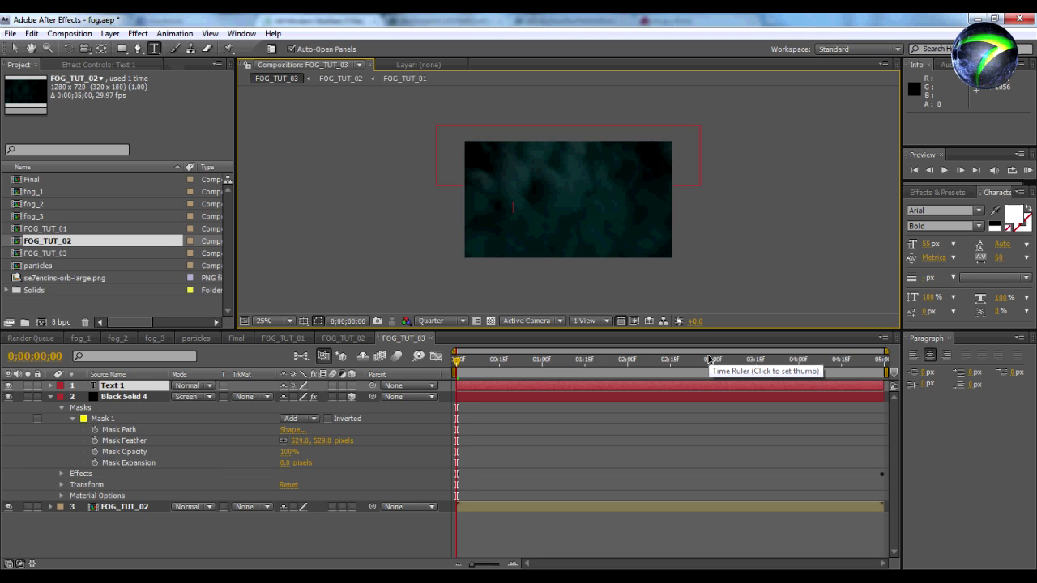
Set the FOG text's font to Bebas Neue Regular and its size to 158 px
{"action": "key", "text": "ctrl+a"}
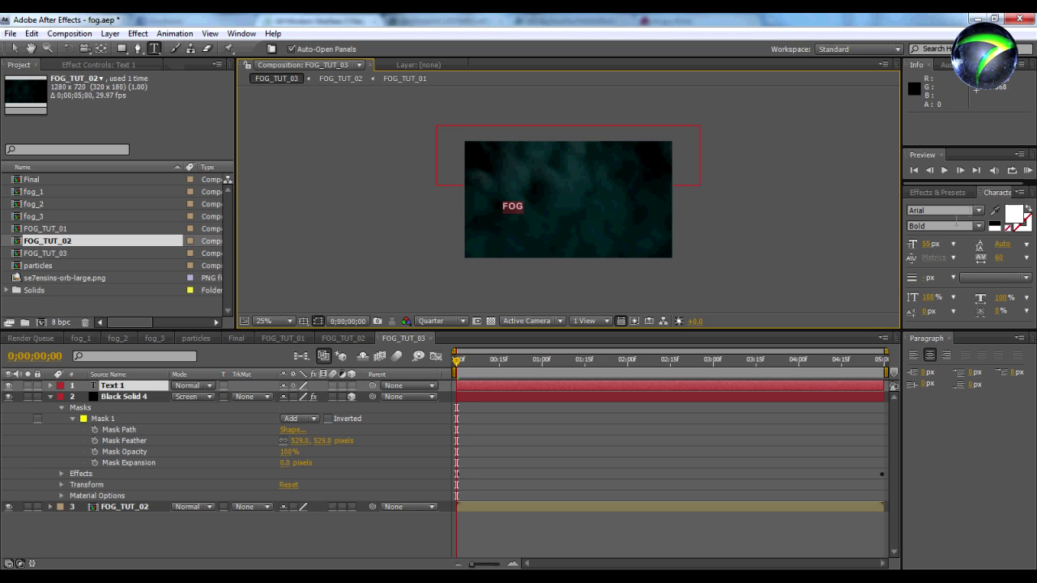
{"action": "left_click", "coordinate": [976, 212]}
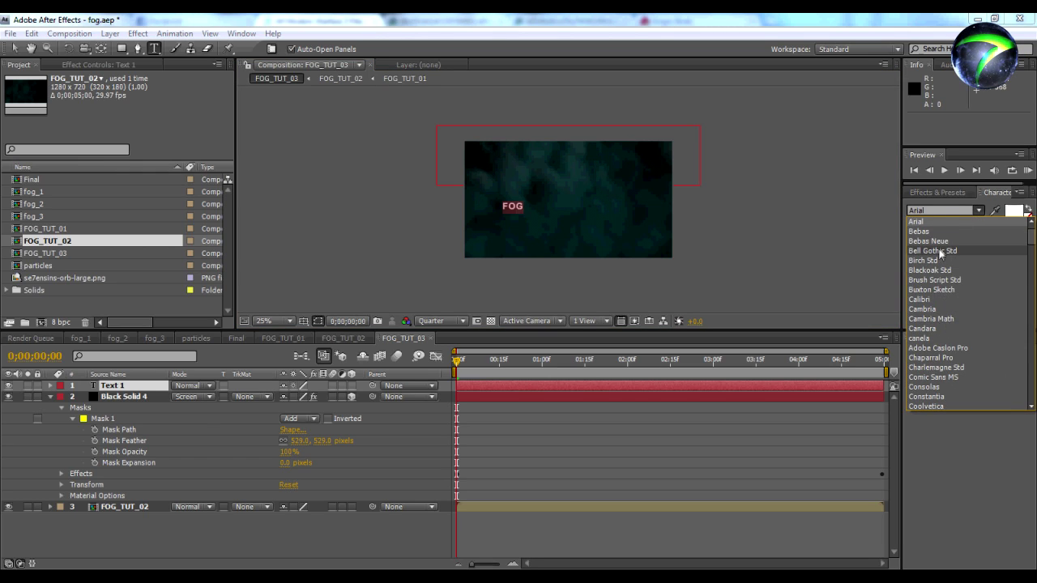
{"action": "left_click", "coordinate": [937, 241]}
{"action": "left_click_drag", "start_coordinate": [927, 244], "coordinate": [954, 246]}
{"action": "key", "text": "period"}
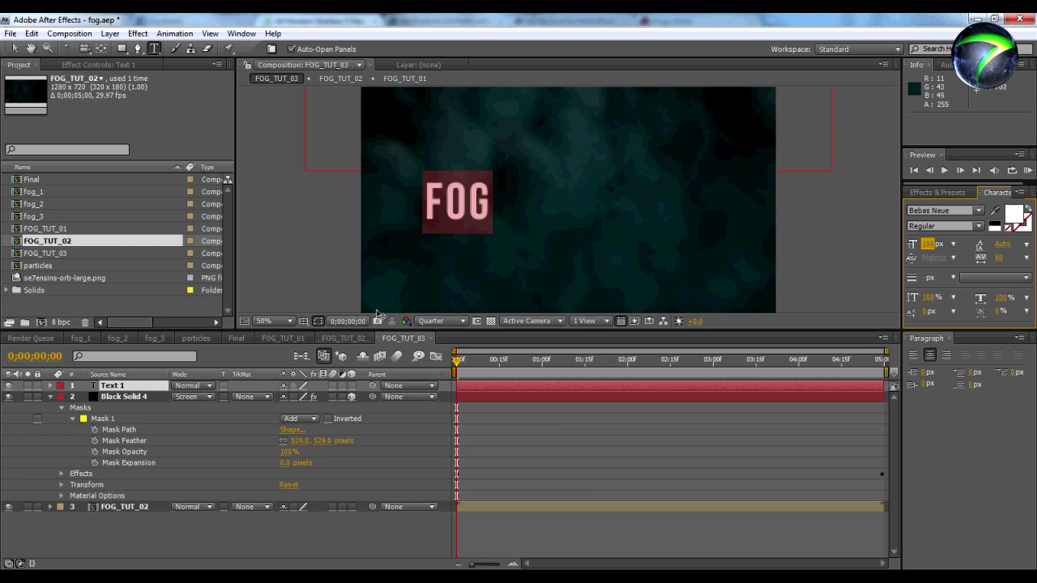
Enlarge the composition viewer's area and move the FOG text to about the centre of the frame
{"action": "left_click_drag", "start_coordinate": [380, 327], "coordinate": [380, 378]}
{"action": "left_click", "coordinate": [14, 48]}
{"action": "left_click_drag", "start_coordinate": [459, 238], "coordinate": [580, 241]}
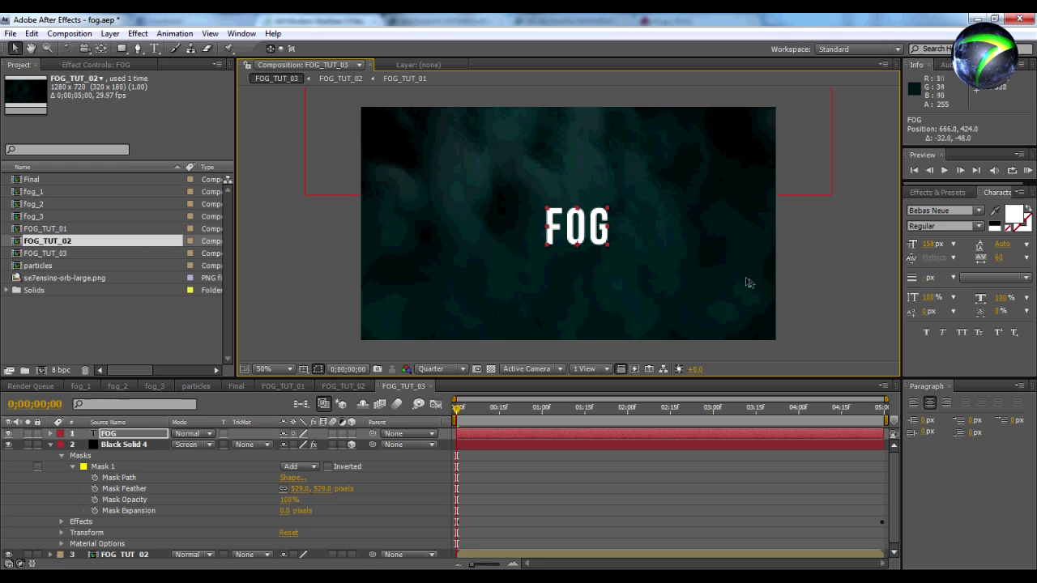
{"action": "left_click", "coordinate": [777, 282]}
{"action": "left_click", "coordinate": [591, 234]}
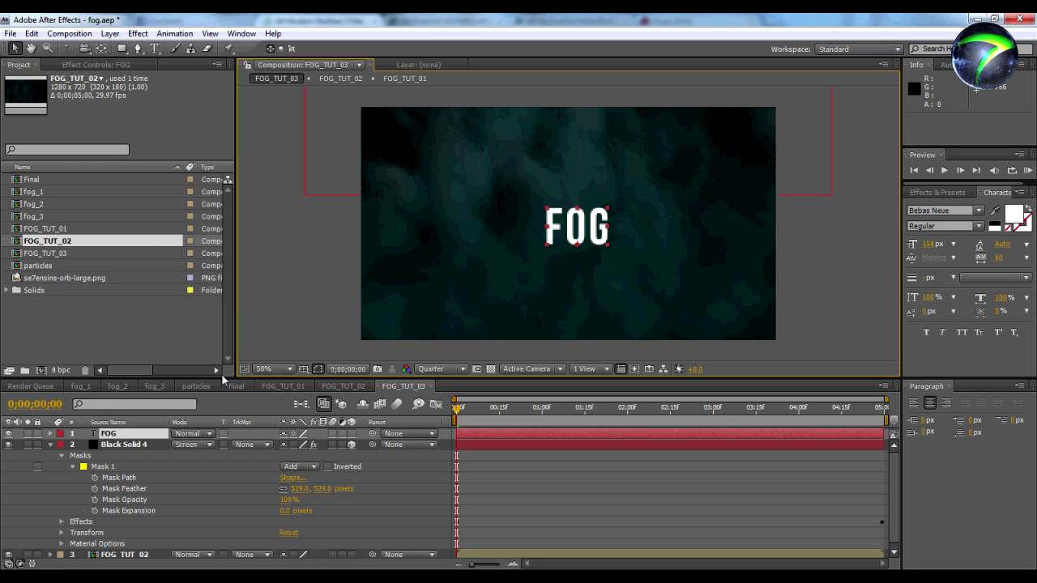
Apply the Linear Wipe and Gradient Wipe transition effects to the FOG text layer
{"action": "left_click", "coordinate": [937, 192]}
{"action": "left_click", "coordinate": [953, 207]}
{"action": "type", "text": "tint"}
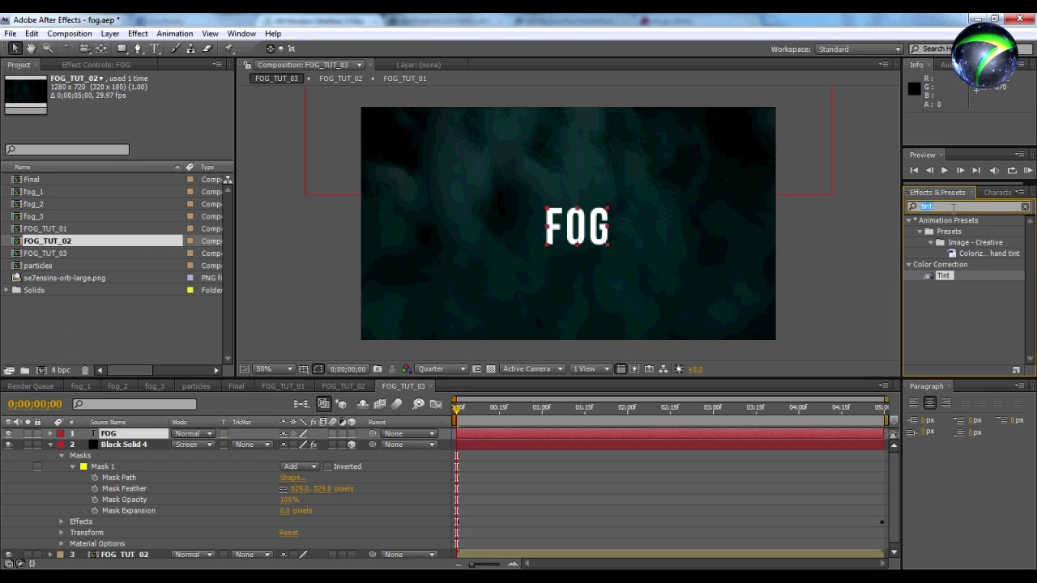
{"action": "type", "text": "line"}
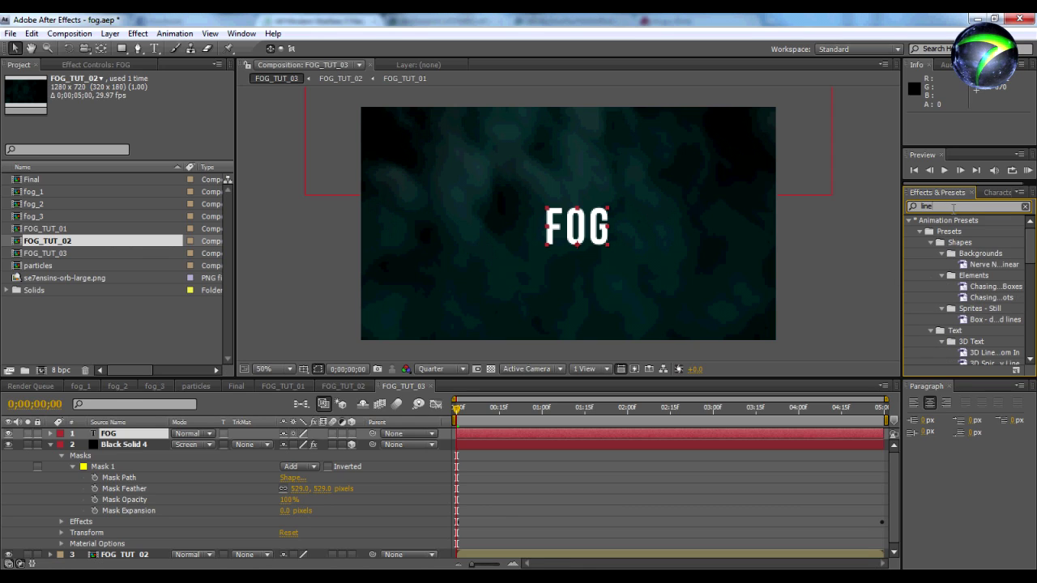
{"action": "type", "text": "ar"}
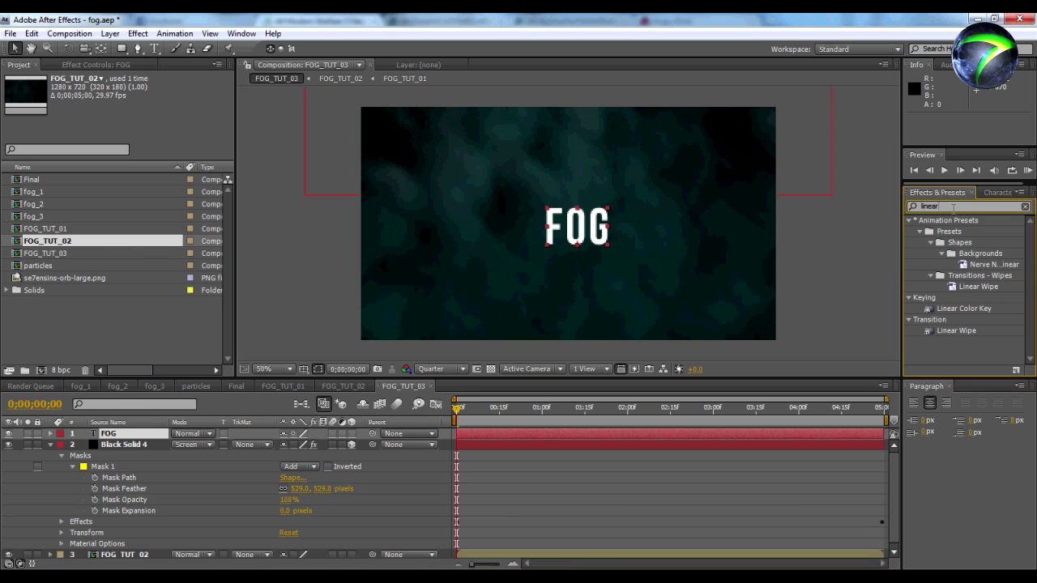
{"action": "left_click_drag", "start_coordinate": [958, 331], "coordinate": [530, 436]}
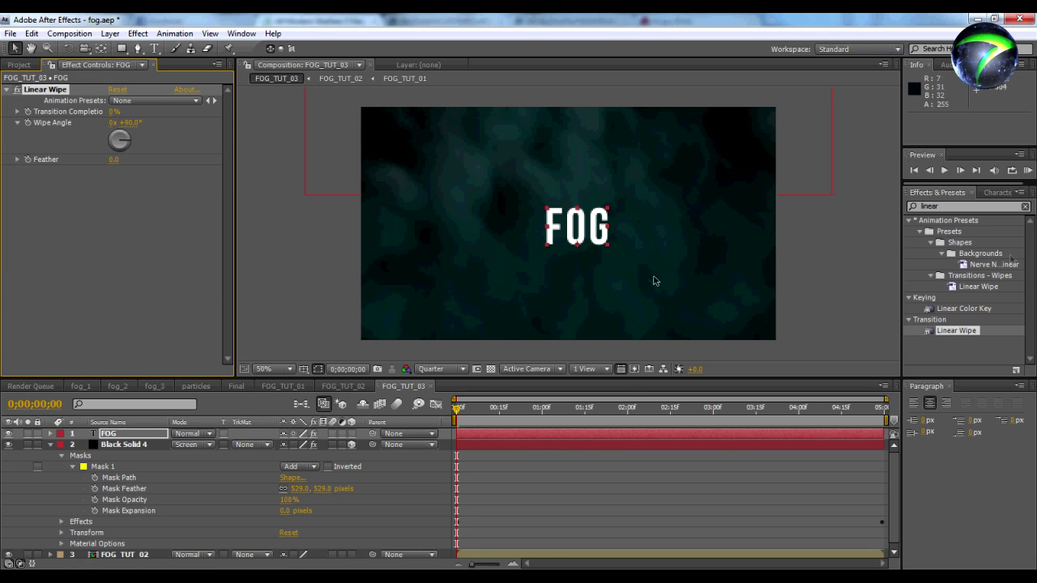
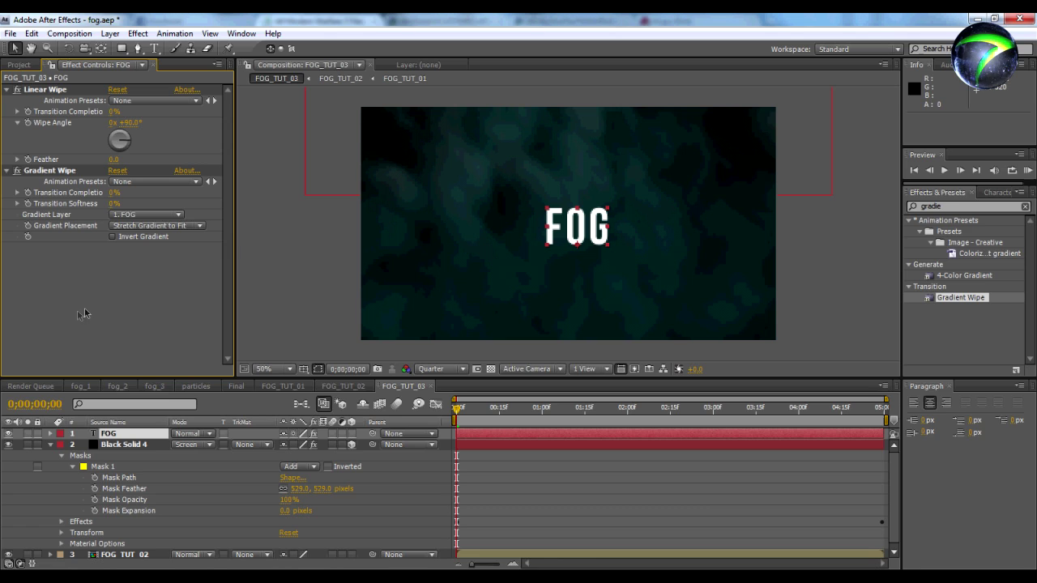
{"action": "left_click_drag", "start_coordinate": [463, 418], "coordinate": [396, 422]}
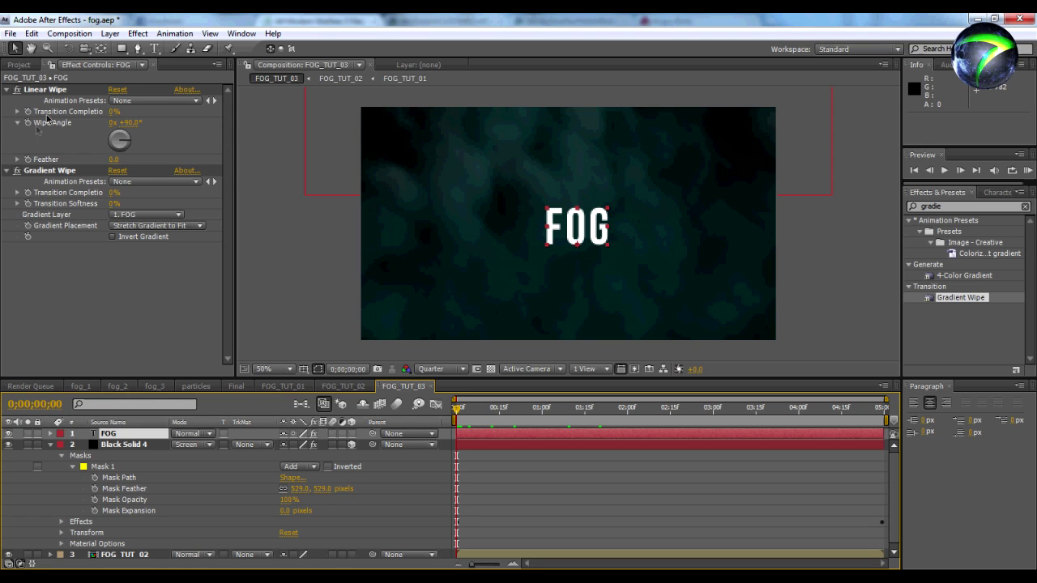
{"action": "left_click_drag", "start_coordinate": [127, 126], "coordinate": [93, 144]}
{"action": "key", "text": "ctrl+z"}
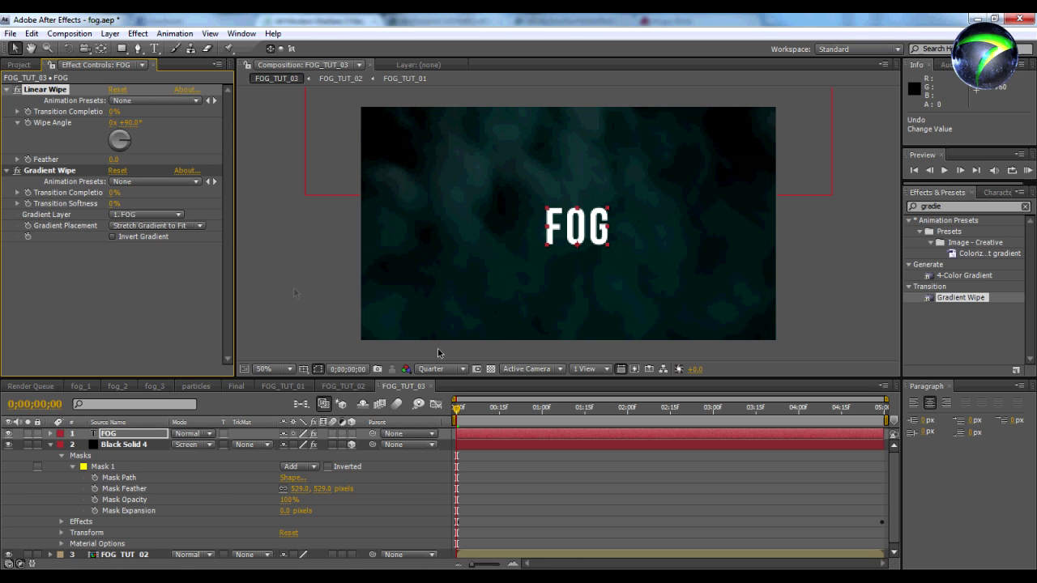
Keyframe the Linear Wipe's Transition Completion on the FOG layer at 100% at 0;00;01;08
{"action": "left_click_drag", "start_coordinate": [564, 415], "coordinate": [565, 408]}
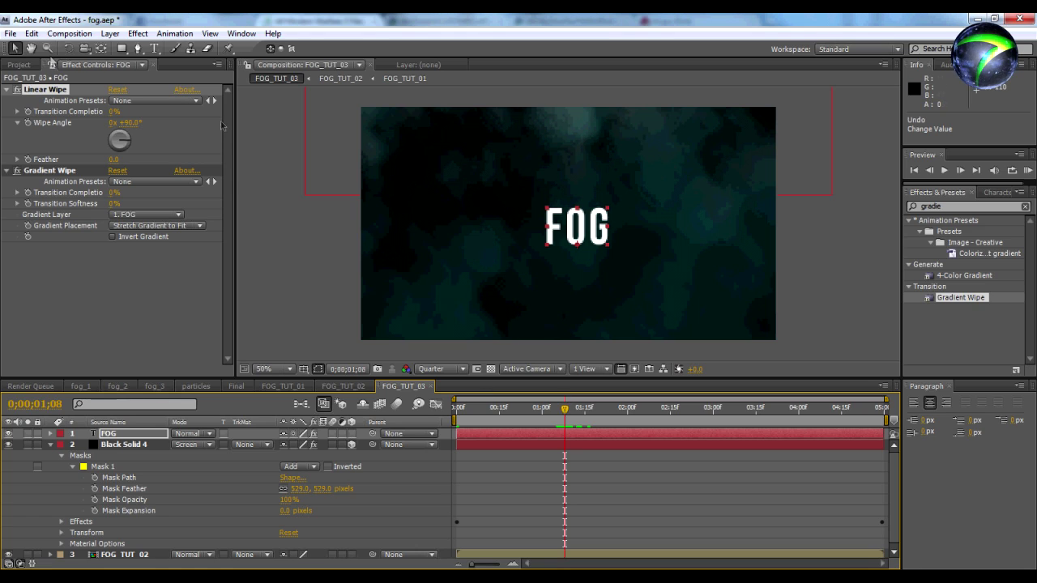
{"action": "left_click", "coordinate": [28, 113]}
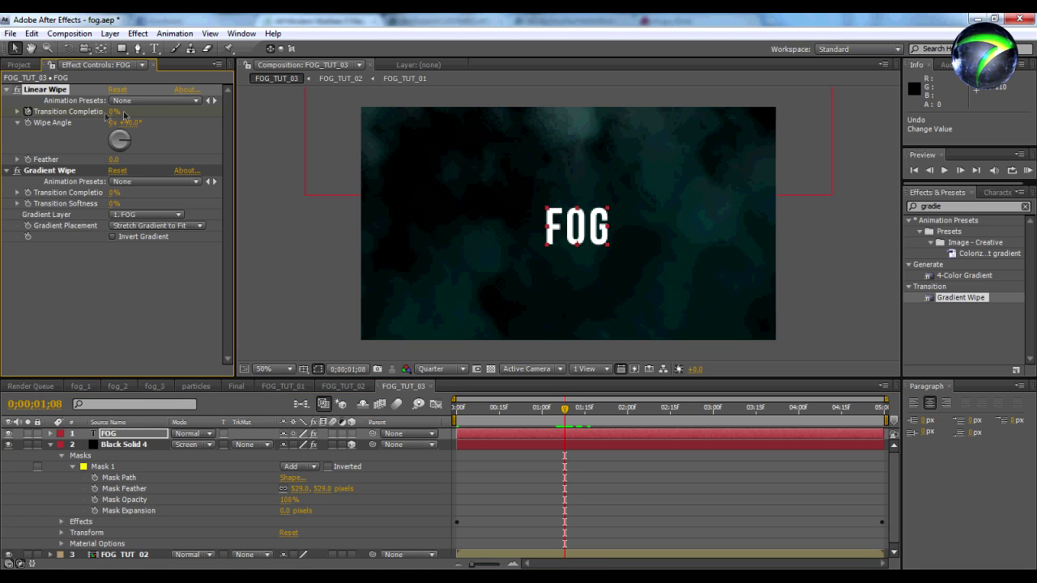
{"action": "left_click_drag", "start_coordinate": [113, 114], "coordinate": [162, 114]}
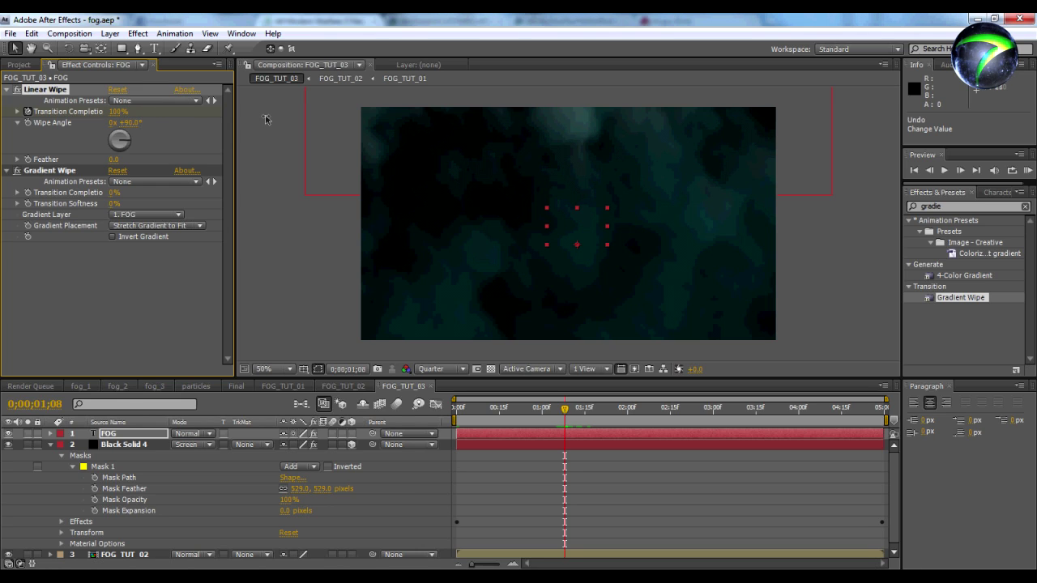
Set the Linear Wipe's Transition Completion to 38% at 0;00;02;06, set its Feather to 18, and check the wipe
{"action": "left_click_drag", "start_coordinate": [565, 408], "coordinate": [646, 412]}
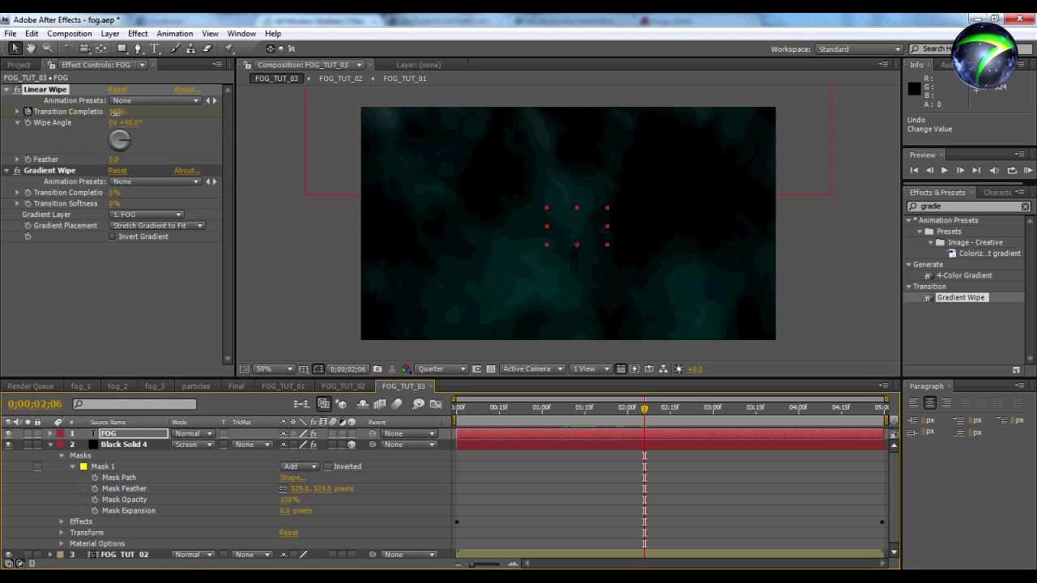
{"action": "left_click_drag", "start_coordinate": [108, 112], "coordinate": [73, 121]}
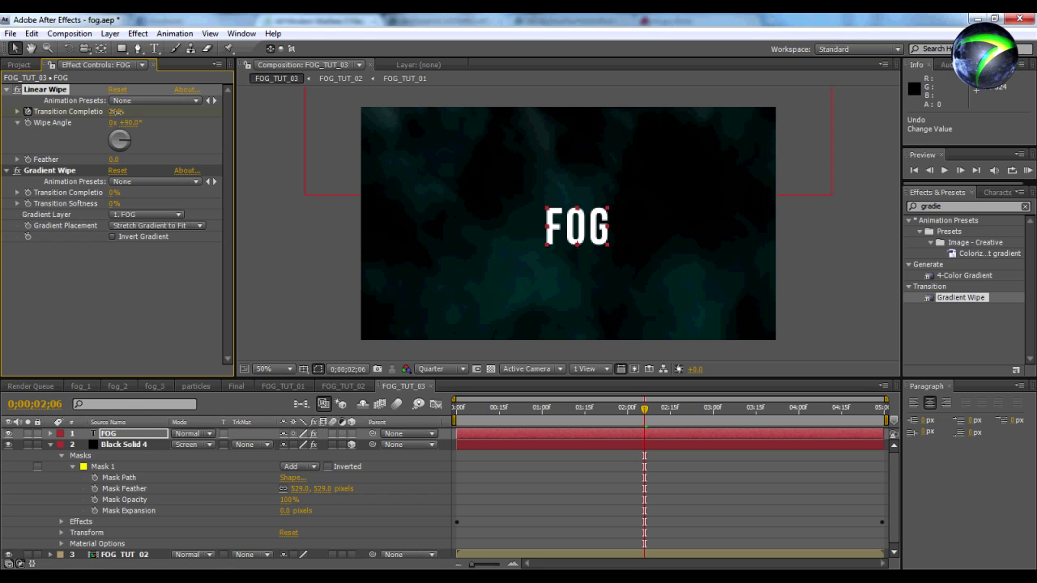
{"action": "left_click_drag", "start_coordinate": [119, 111], "coordinate": [128, 115]}
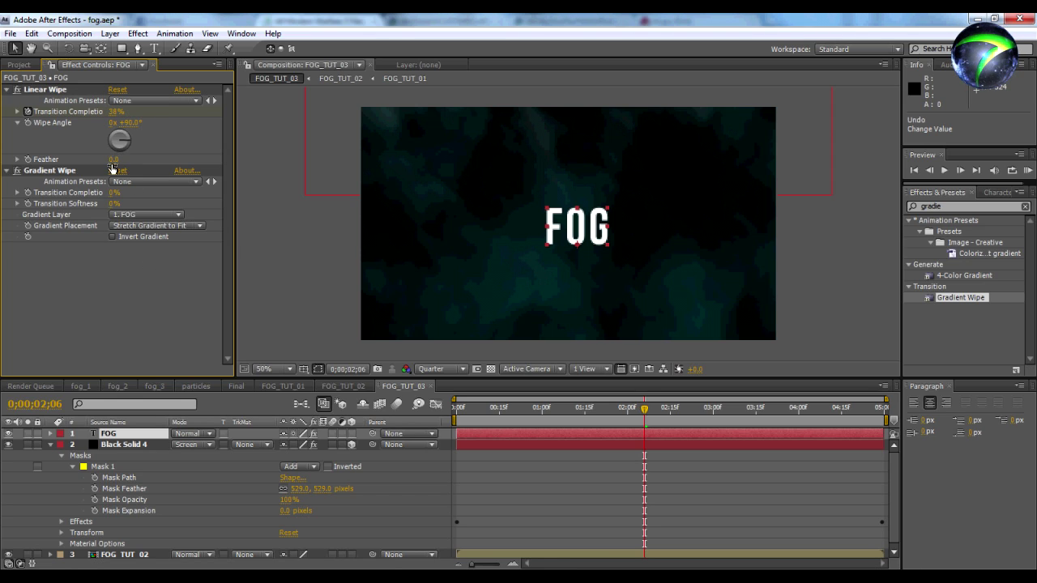
{"action": "left_click_drag", "start_coordinate": [115, 160], "coordinate": [129, 161]}
{"action": "left_click_drag", "start_coordinate": [642, 409], "coordinate": [578, 407]}
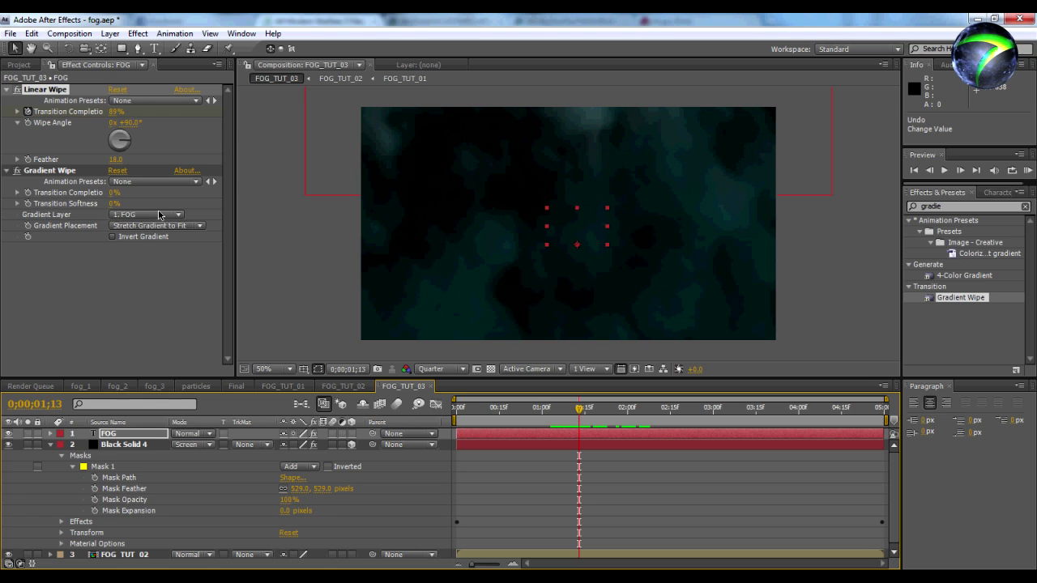
Use FOG_TUT_02 as the gradient layer of the FOG text's Gradient Wipe
{"action": "left_click", "coordinate": [195, 227]}
{"action": "left_click", "coordinate": [170, 296]}
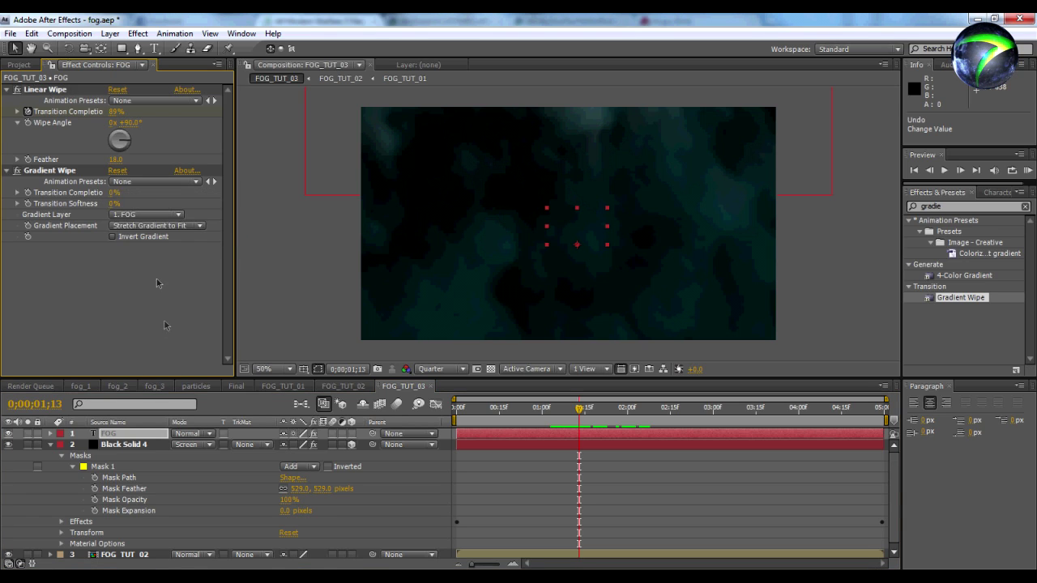
{"action": "left_click", "coordinate": [161, 215]}
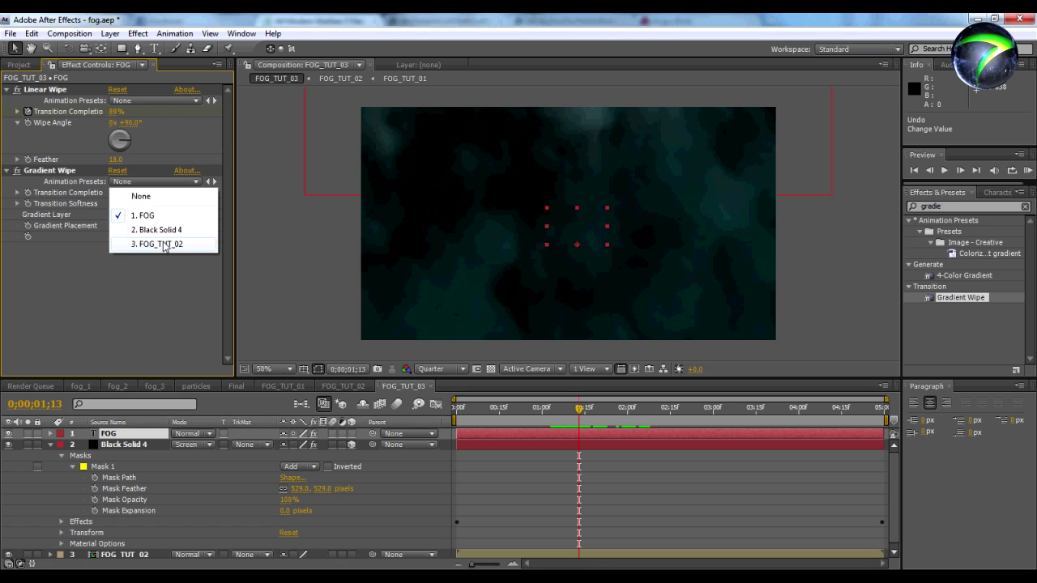
{"action": "left_click", "coordinate": [163, 244]}
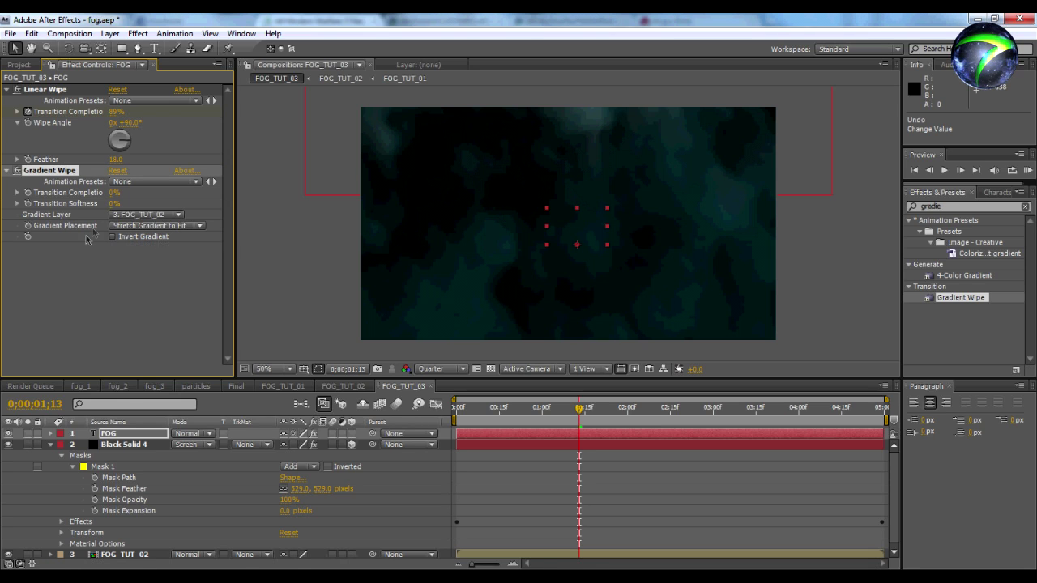
Try the Gradient Wipe's Transition Completion at 100%, and set it to 20% while viewing 0;00;02;15
{"action": "mouse_move", "coordinate": [590, 414]}
{"action": "left_mouse_down"}
{"action": "mouse_move", "coordinate": [558, 415]}
{"action": "mouse_move", "coordinate": [642, 410]}
{"action": "mouse_move", "coordinate": [594, 411]}
{"action": "left_mouse_up"}
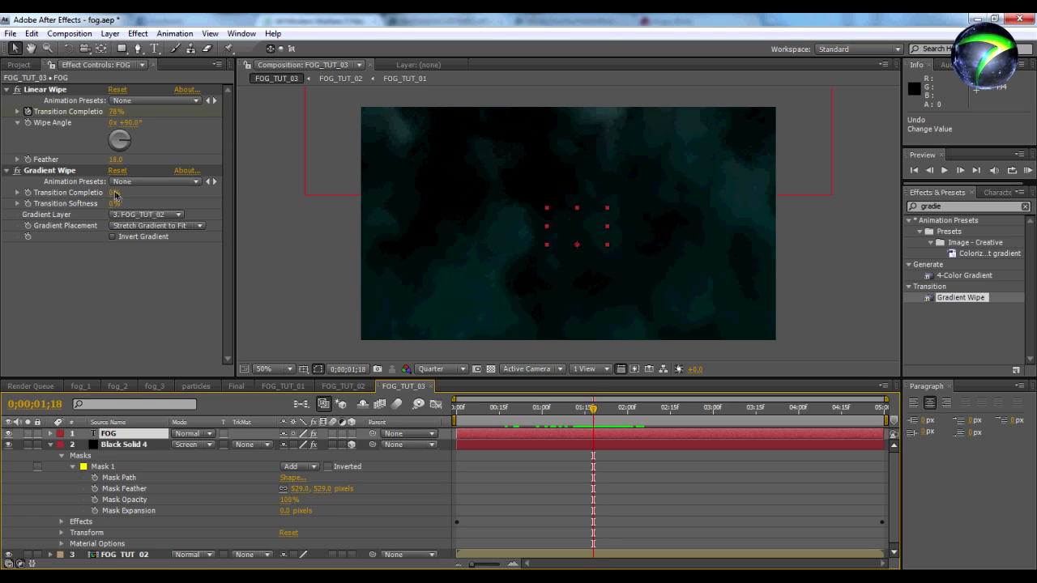
{"action": "left_click_drag", "start_coordinate": [112, 197], "coordinate": [262, 205]}
{"action": "left_click_drag", "start_coordinate": [594, 412], "coordinate": [671, 409]}
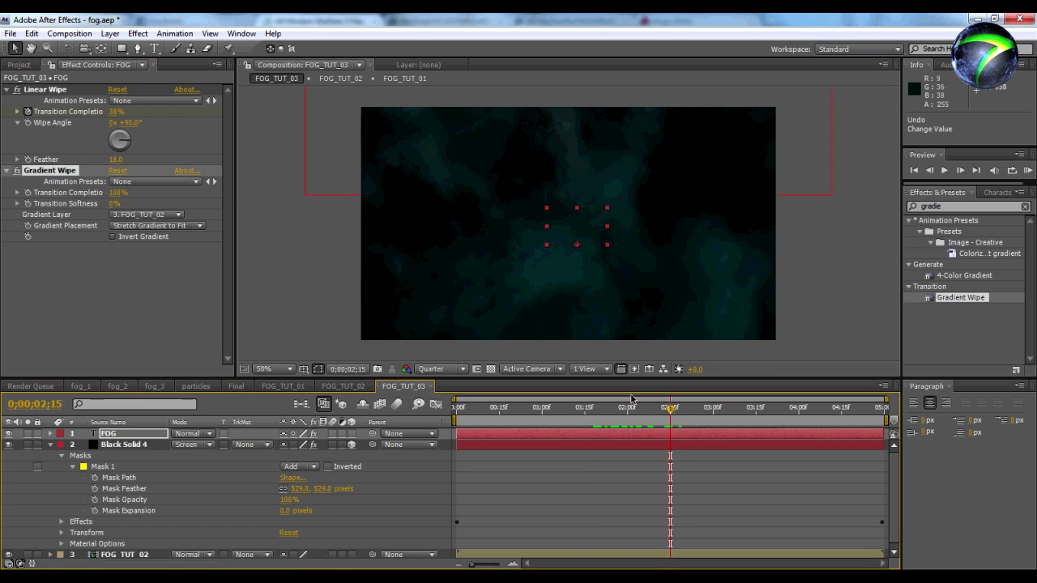
{"action": "left_click_drag", "start_coordinate": [118, 195], "coordinate": [86, 192]}
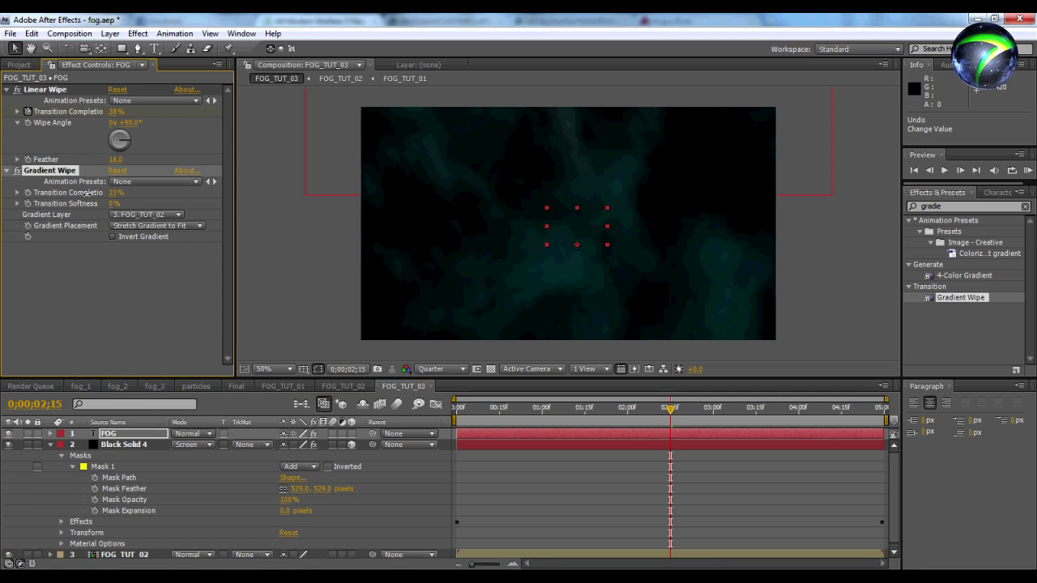
Reveal the FOG layer's Gradient Wipe properties in the timeline and start keyframing its Transition Completion at 0;00;01;08
{"action": "left_click", "coordinate": [60, 521]}
{"action": "left_click", "coordinate": [60, 522]}
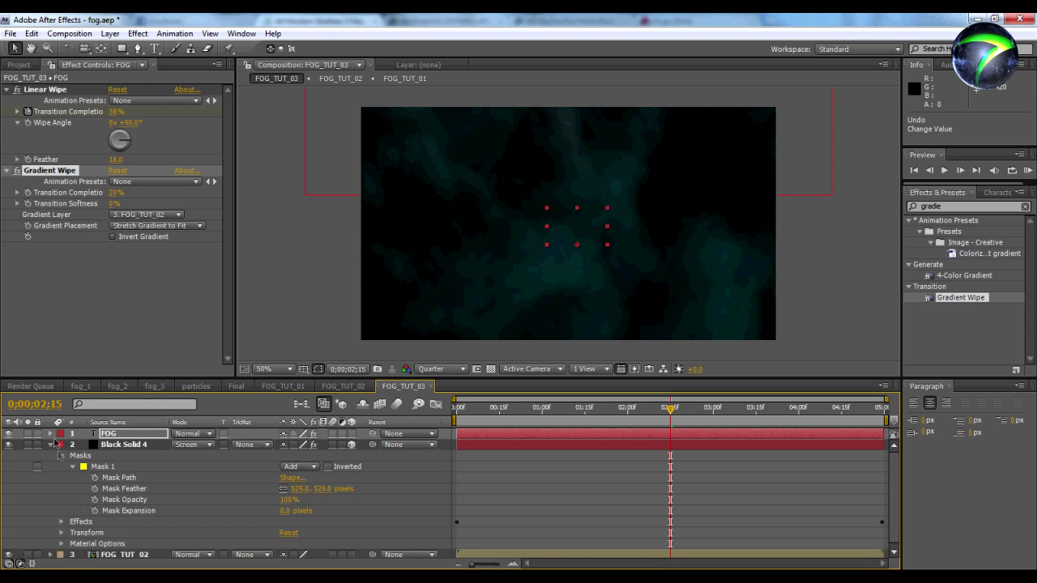
{"action": "left_click", "coordinate": [51, 433]}
{"action": "left_click", "coordinate": [61, 456]}
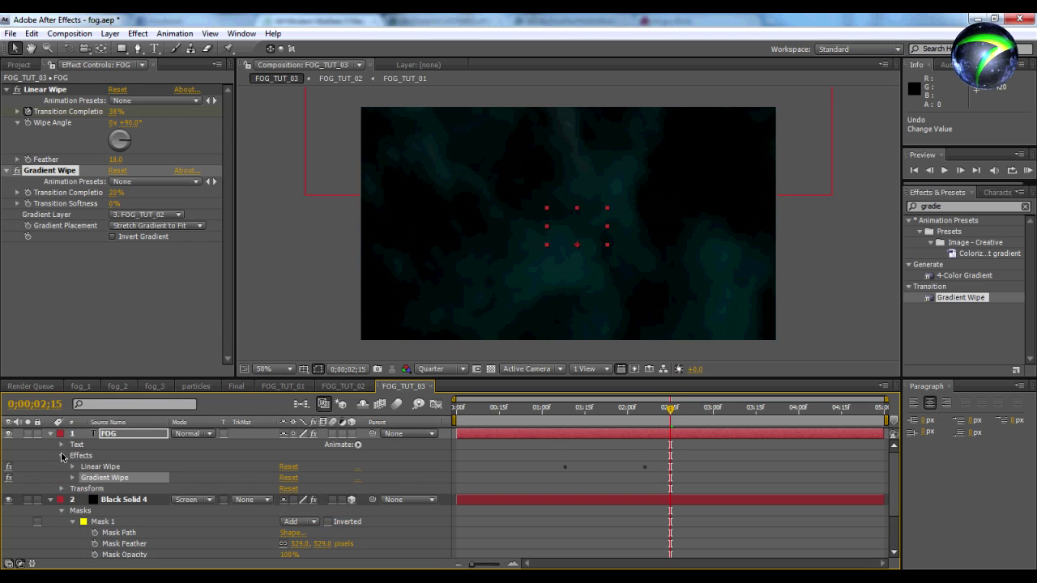
{"action": "left_click", "coordinate": [71, 478]}
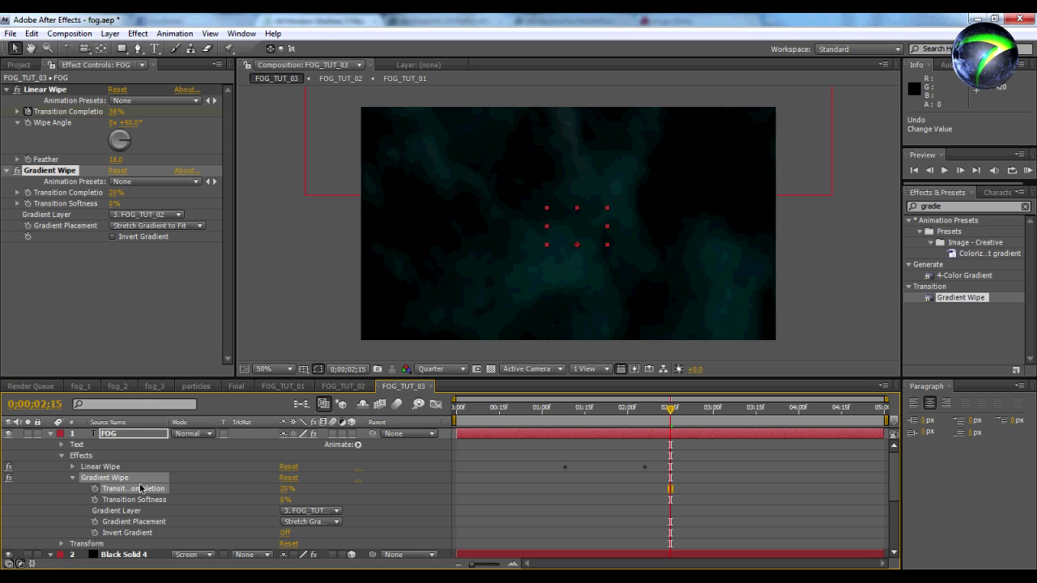
{"action": "left_click_drag", "start_coordinate": [675, 412], "coordinate": [564, 415]}
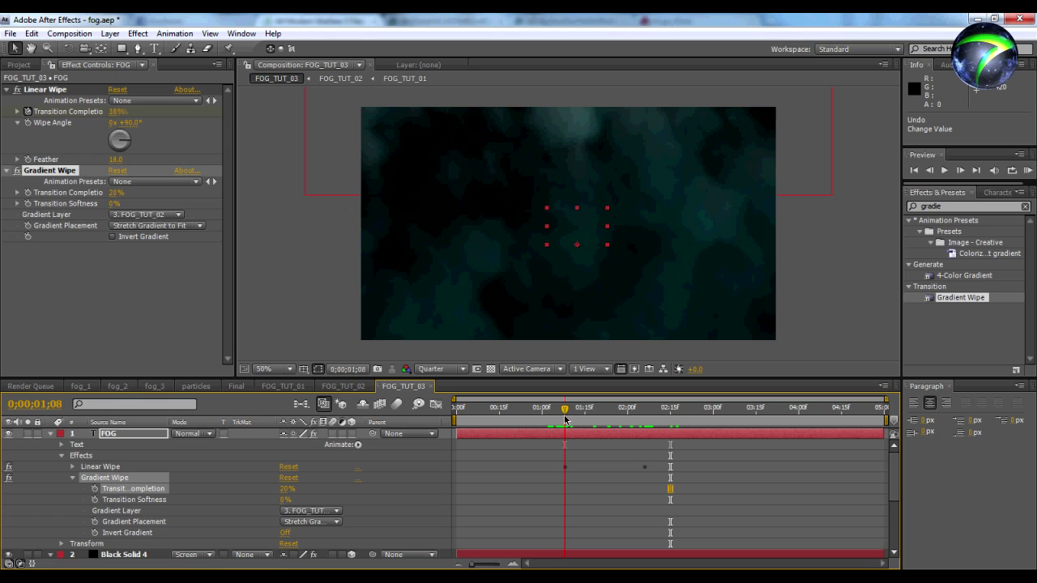
{"action": "left_click", "coordinate": [93, 489]}
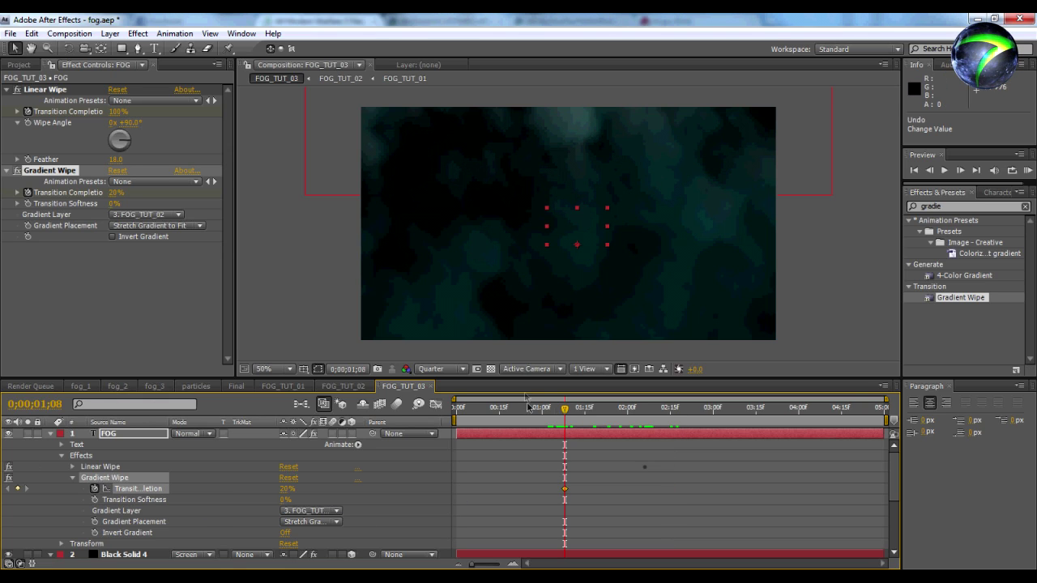
Keyframe the Gradient Wipe's Transition Completion at 0% at 0;00;02;10, set its Transition Softness to 66%, and preview from 0;00;00;28
{"action": "left_click_drag", "start_coordinate": [566, 413], "coordinate": [656, 416]}
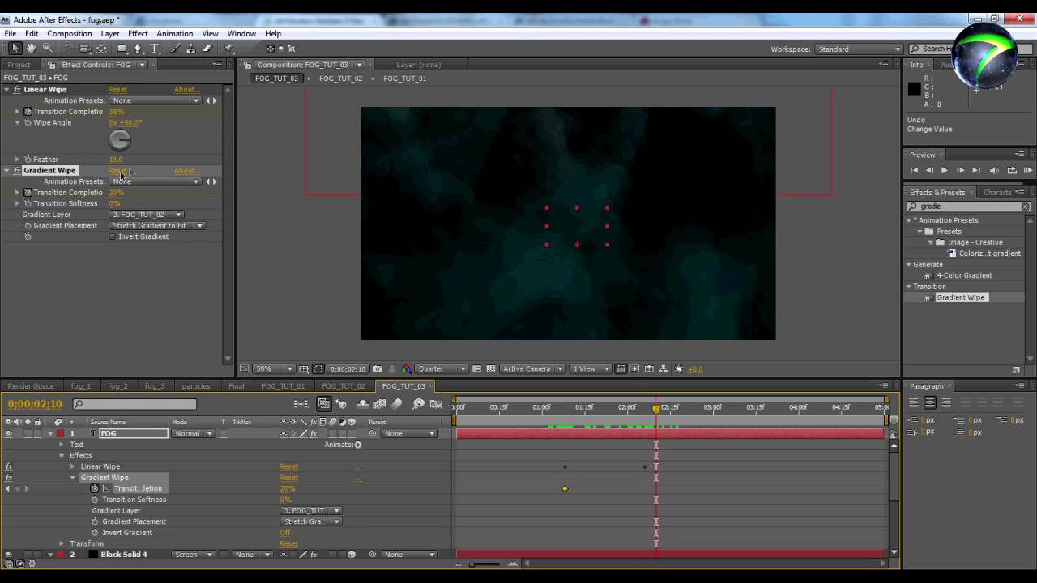
{"action": "mouse_move", "coordinate": [118, 195]}
{"action": "left_mouse_down"}
{"action": "mouse_move", "coordinate": [99, 194]}
{"action": "mouse_move", "coordinate": [120, 204]}
{"action": "left_mouse_up"}
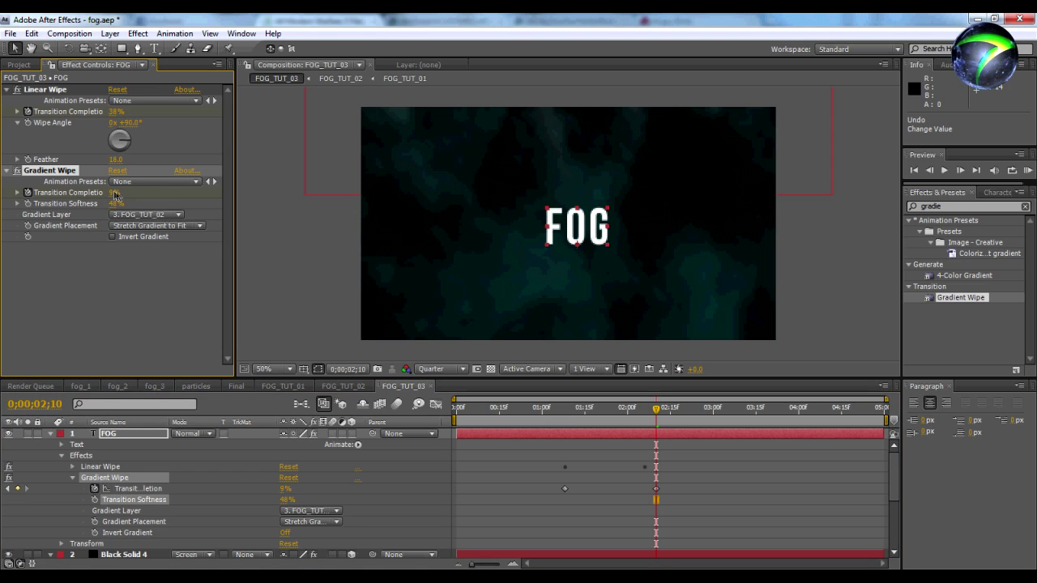
{"action": "left_click", "coordinate": [115, 194]}
{"action": "left_click_drag", "start_coordinate": [110, 197], "coordinate": [133, 208]}
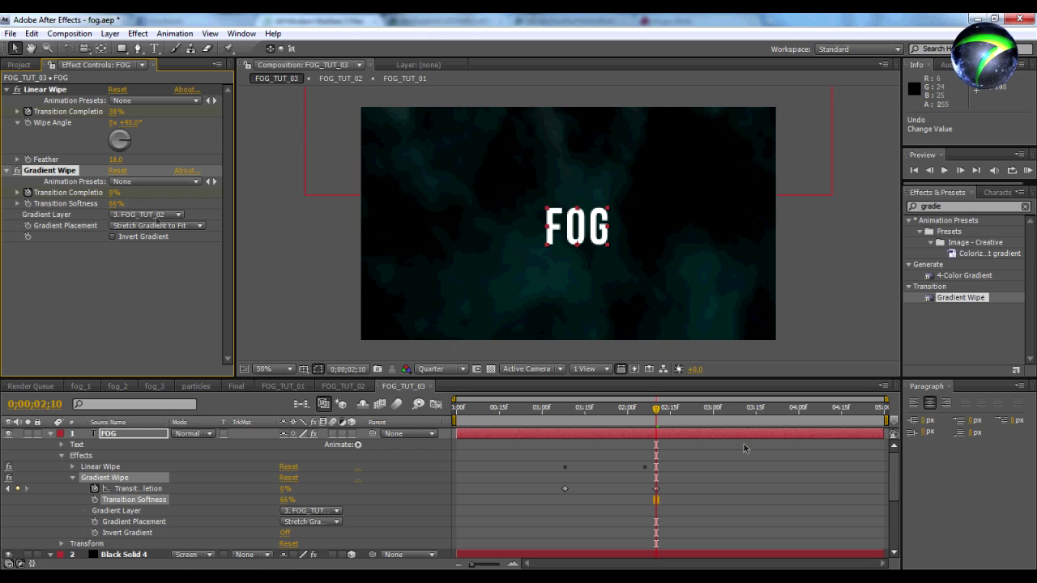
{"action": "left_click_drag", "start_coordinate": [653, 409], "coordinate": [534, 417]}
{"action": "key", "text": "KP_0"}
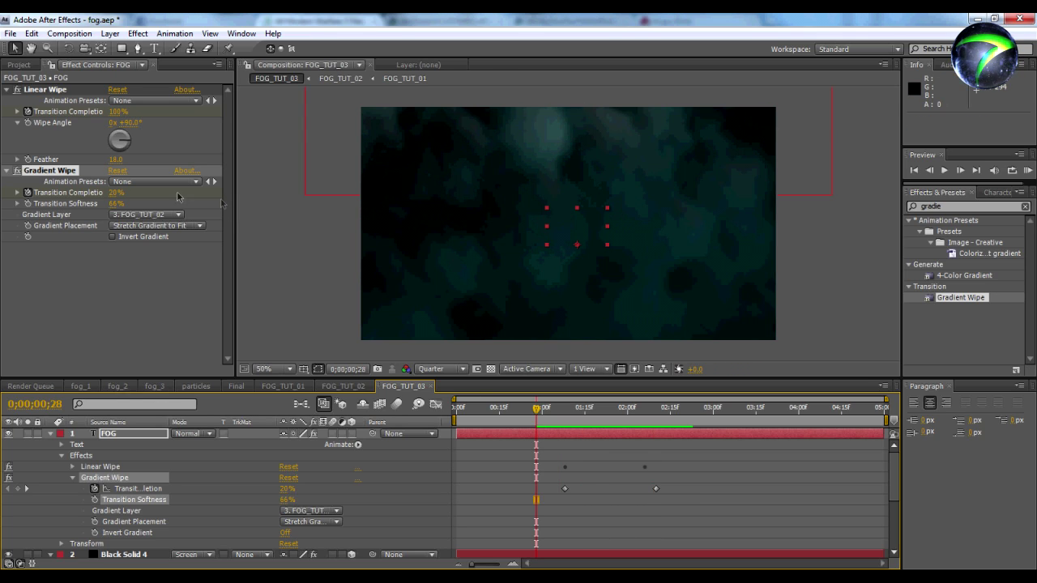
Move the Gradient Wipe's ending Transition Completion keyframe to 0;00;03;08 and check the slower reveal up to 0;00;03;10
{"action": "left_click_drag", "start_coordinate": [562, 409], "coordinate": [604, 409]}
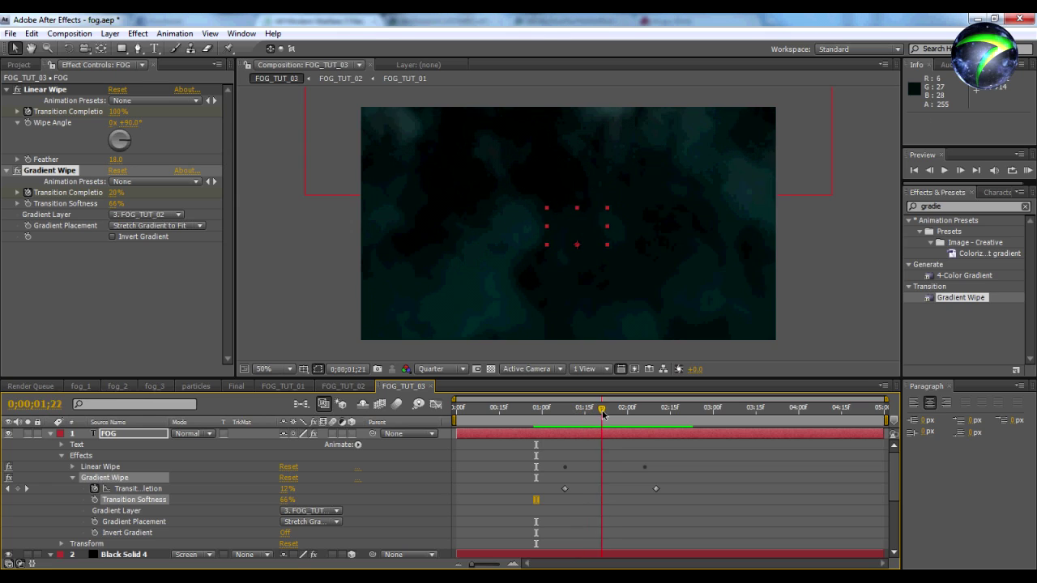
{"action": "left_click", "coordinate": [656, 489]}
{"action": "left_click_drag", "start_coordinate": [656, 489], "coordinate": [736, 490]}
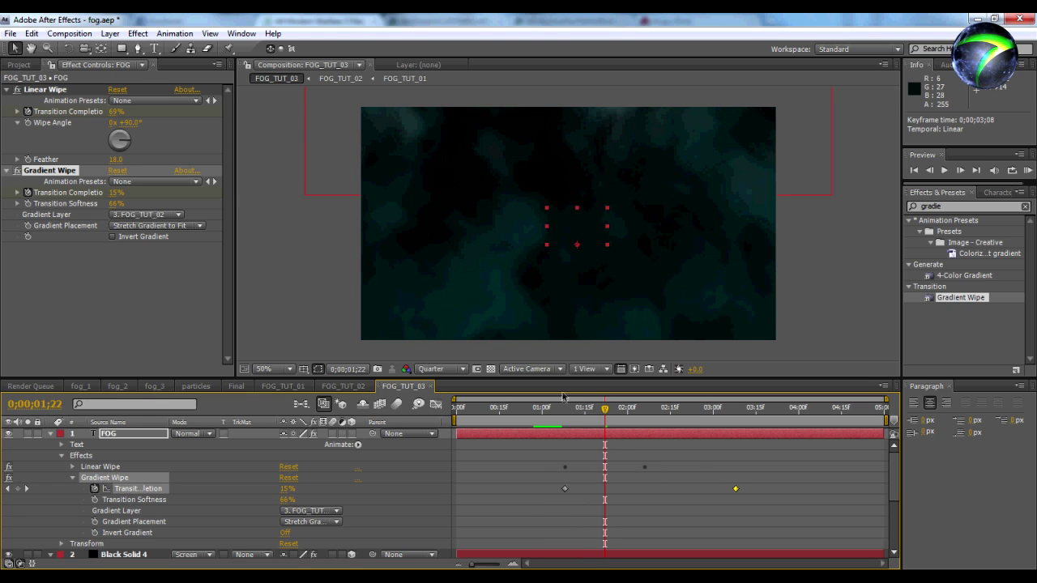
{"action": "left_click_drag", "start_coordinate": [604, 409], "coordinate": [741, 420]}
Reveal the Linear Wipe's properties and move its ending Transition Completion keyframe to 0;00;02;24
{"action": "left_click", "coordinate": [649, 469]}
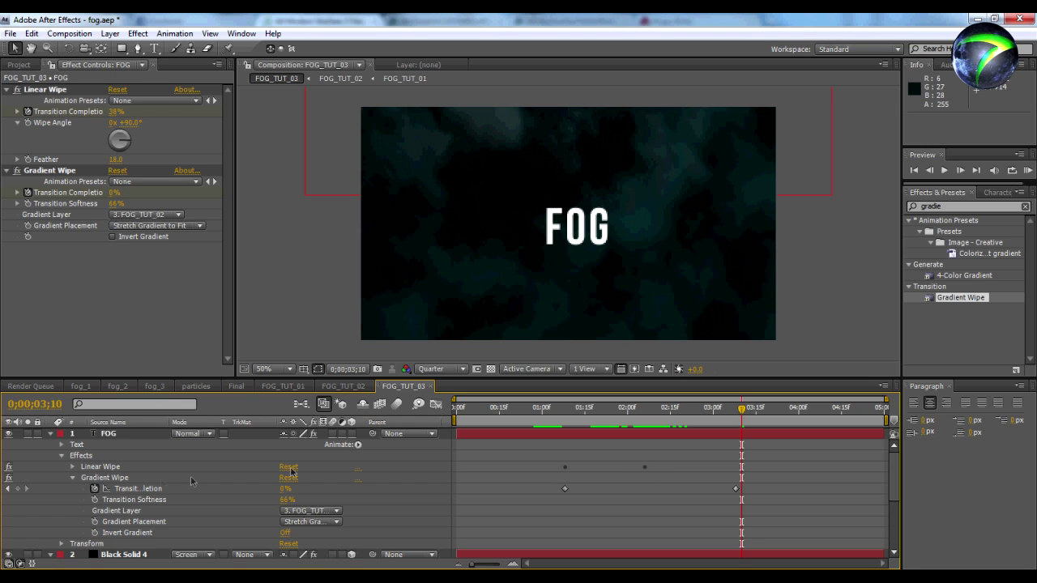
{"action": "left_click", "coordinate": [72, 466]}
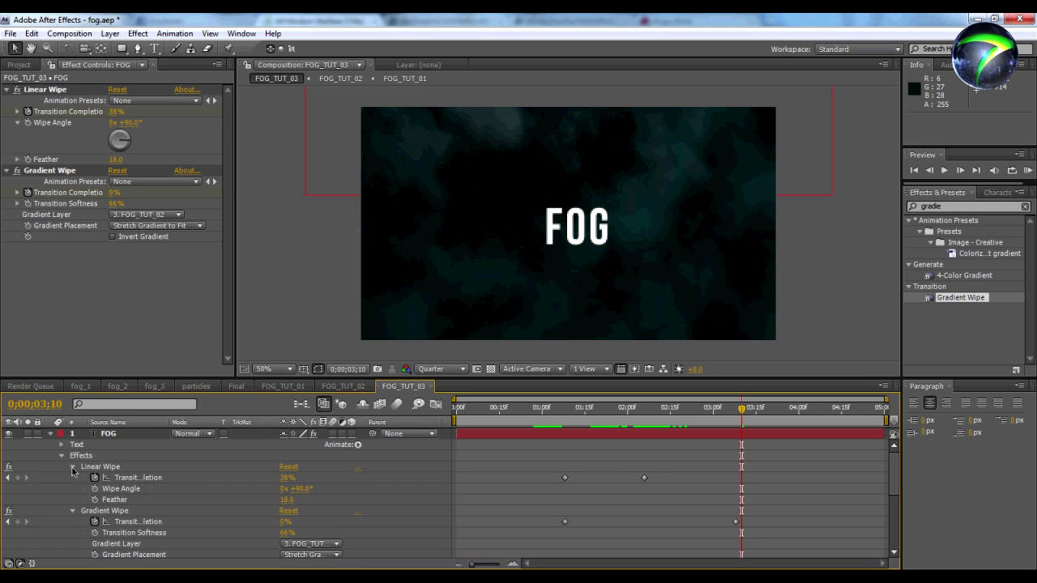
{"action": "left_click_drag", "start_coordinate": [640, 476], "coordinate": [679, 479]}
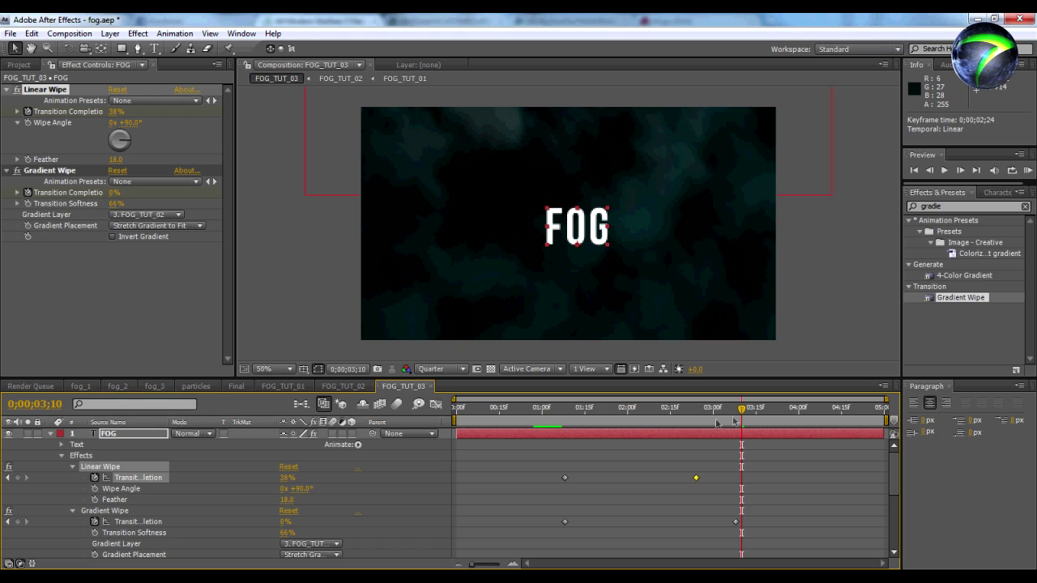
Start keyframing the Gradient Wipe's Transition Softness at 0;00;01;07 and set it to 100% at 0;00;03;08
{"action": "left_click_drag", "start_coordinate": [742, 412], "coordinate": [562, 420]}
{"action": "left_click", "coordinate": [94, 533]}
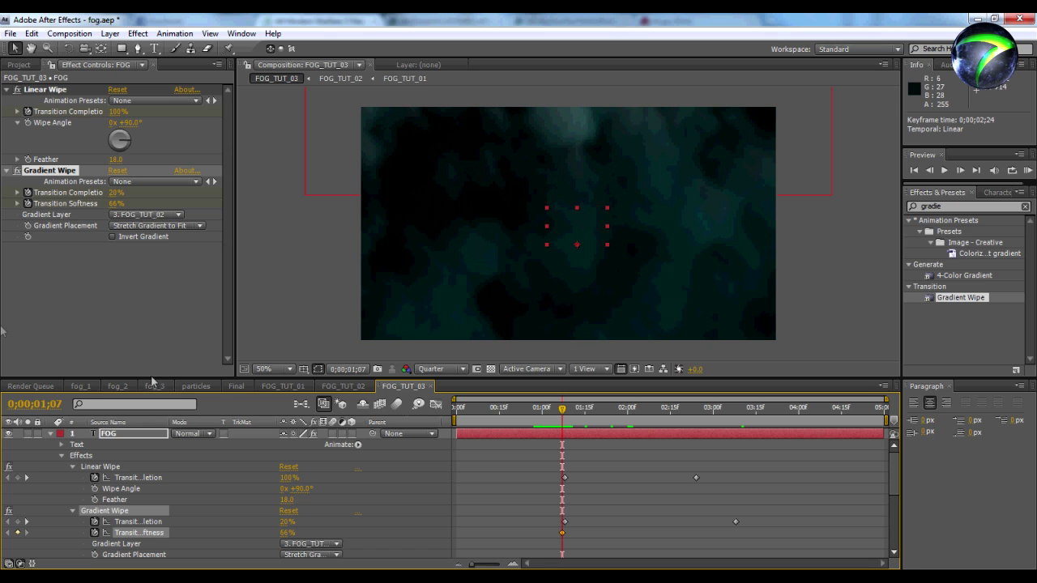
{"action": "left_click_drag", "start_coordinate": [562, 413], "coordinate": [736, 399]}
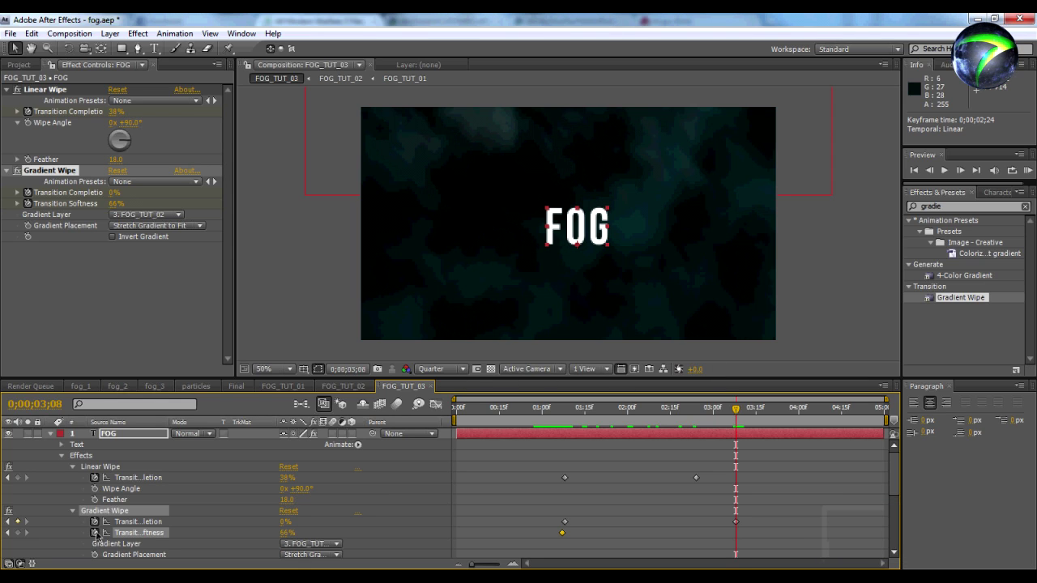
{"action": "left_click_drag", "start_coordinate": [284, 535], "coordinate": [265, 532]}
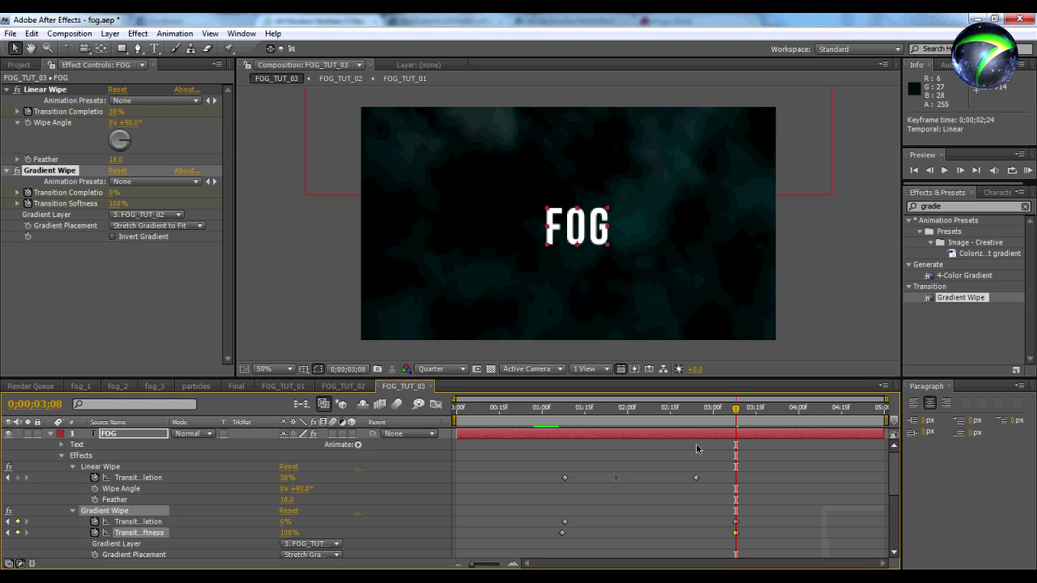
Lower the Gradient Wipe's Transition Softness to about 14% at 0;00;01;08 and preview the title reveal from 0;00;00;20
{"action": "left_click_drag", "start_coordinate": [735, 409], "coordinate": [562, 425]}
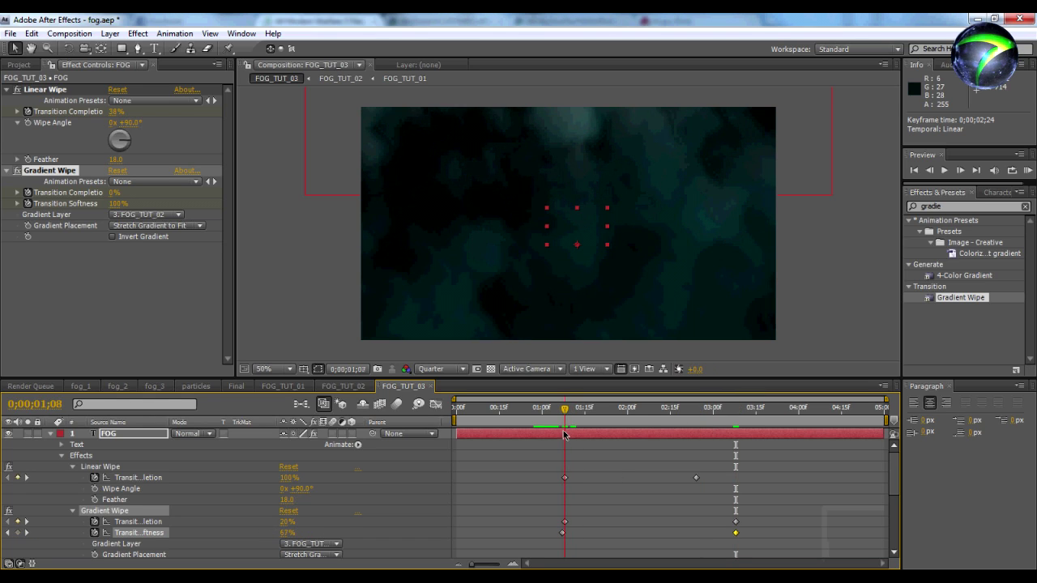
{"action": "left_click_drag", "start_coordinate": [285, 534], "coordinate": [274, 534]}
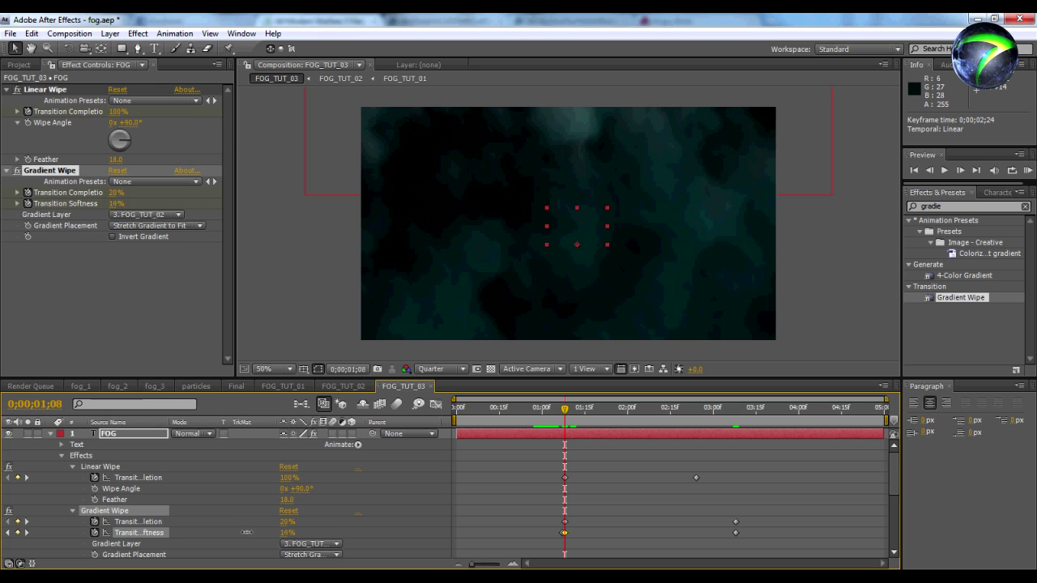
{"action": "left_click_drag", "start_coordinate": [564, 408], "coordinate": [511, 442]}
{"action": "key", "text": "KP_0"}
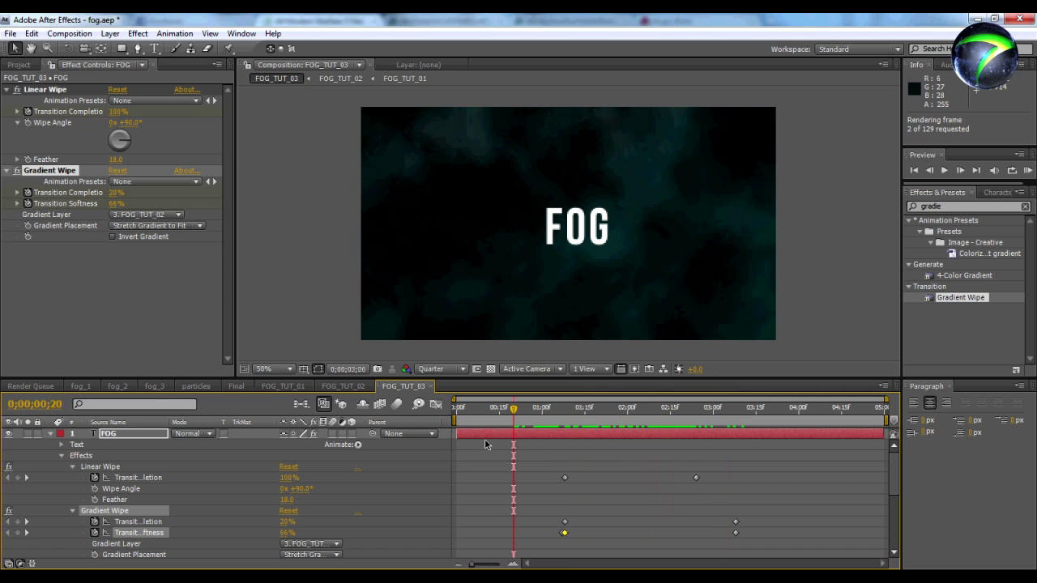
{"action": "key", "text": "space"}
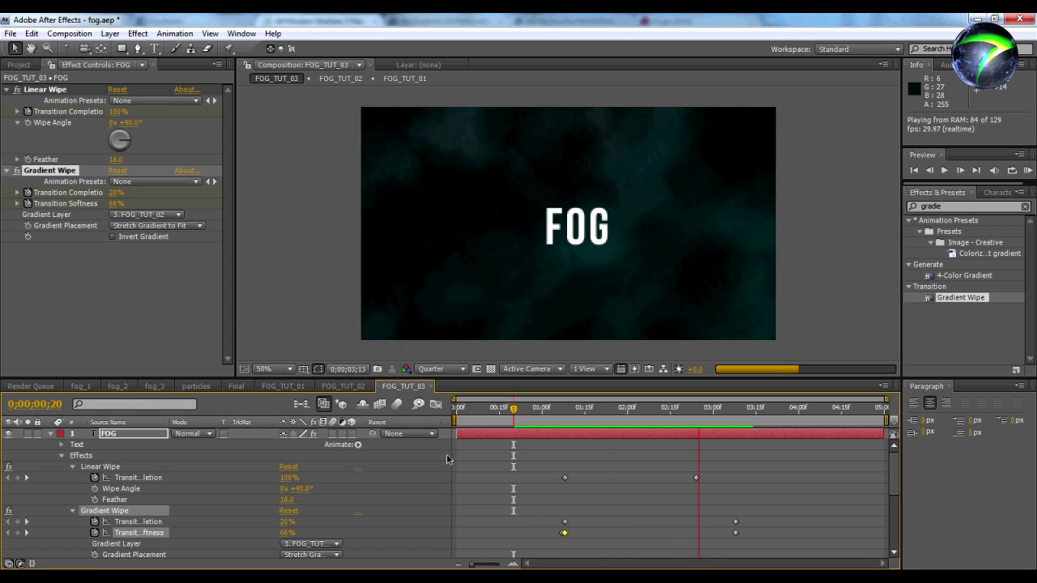
{"action": "key", "text": "space"}
Set the FOG text layer's Opacity to 39% and check the dimmed title through to 0;00;04;27
{"action": "left_click", "coordinate": [138, 439]}
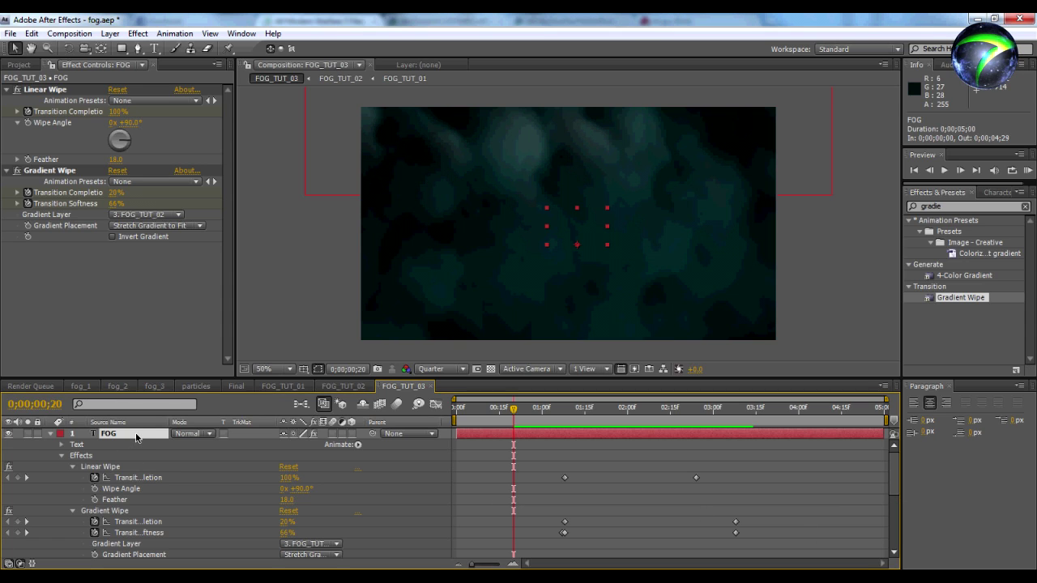
{"action": "key", "text": "t"}
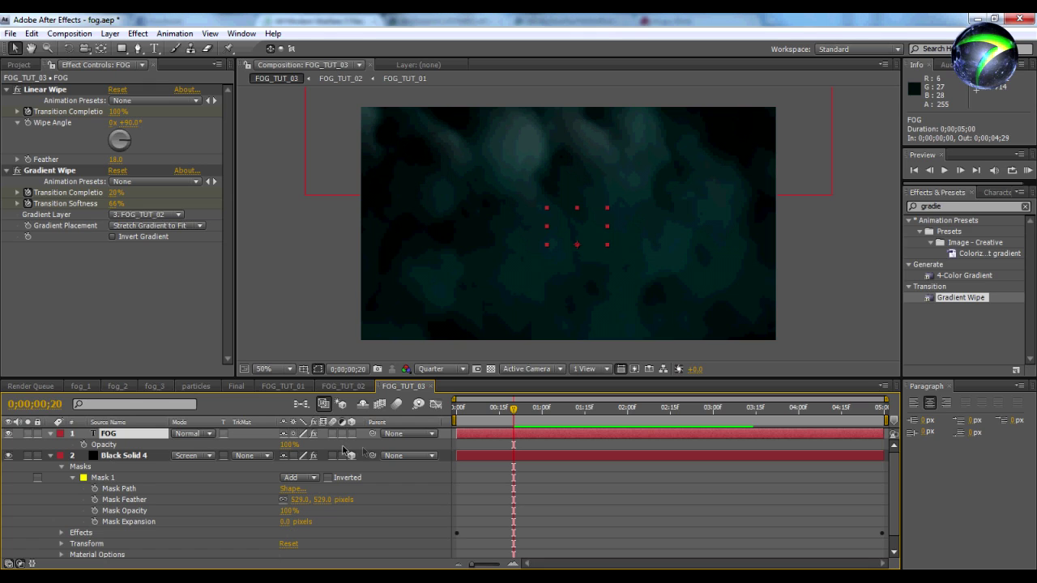
{"action": "left_click_drag", "start_coordinate": [288, 449], "coordinate": [283, 445]}
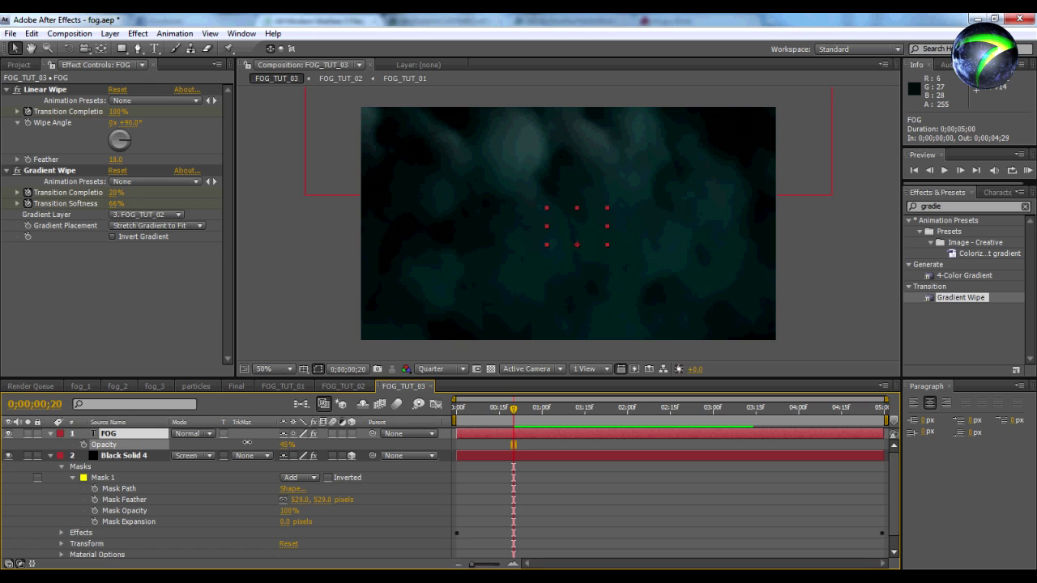
{"action": "left_click_drag", "start_coordinate": [503, 417], "coordinate": [792, 407]}
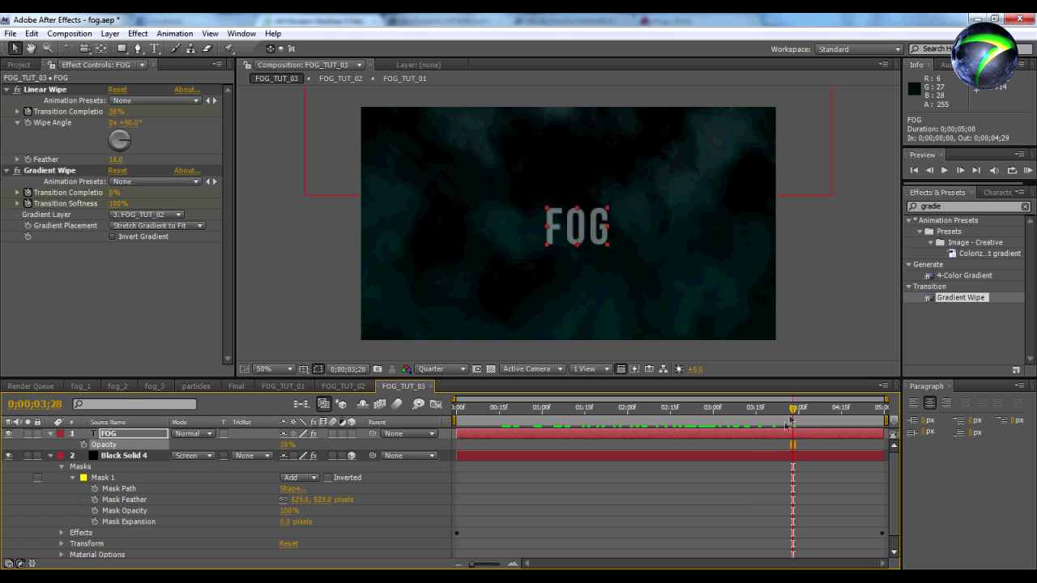
{"action": "left_click_drag", "start_coordinate": [836, 411], "coordinate": [796, 407]}
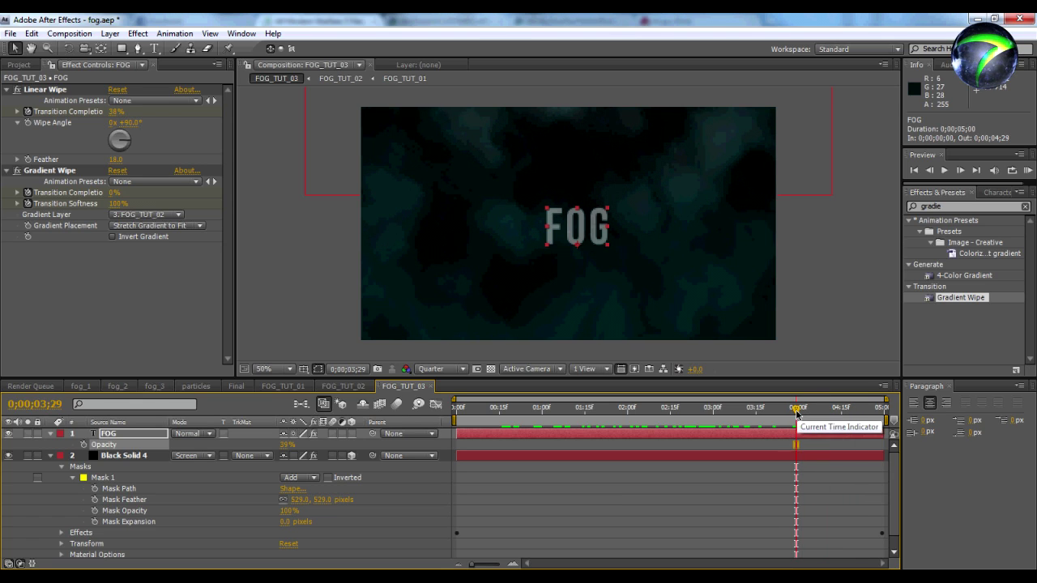
{"action": "mouse_move", "coordinate": [822, 410]}
{"action": "left_mouse_down"}
{"action": "mouse_move", "coordinate": [849, 408]}
{"action": "mouse_move", "coordinate": [815, 411]}
{"action": "left_mouse_up"}
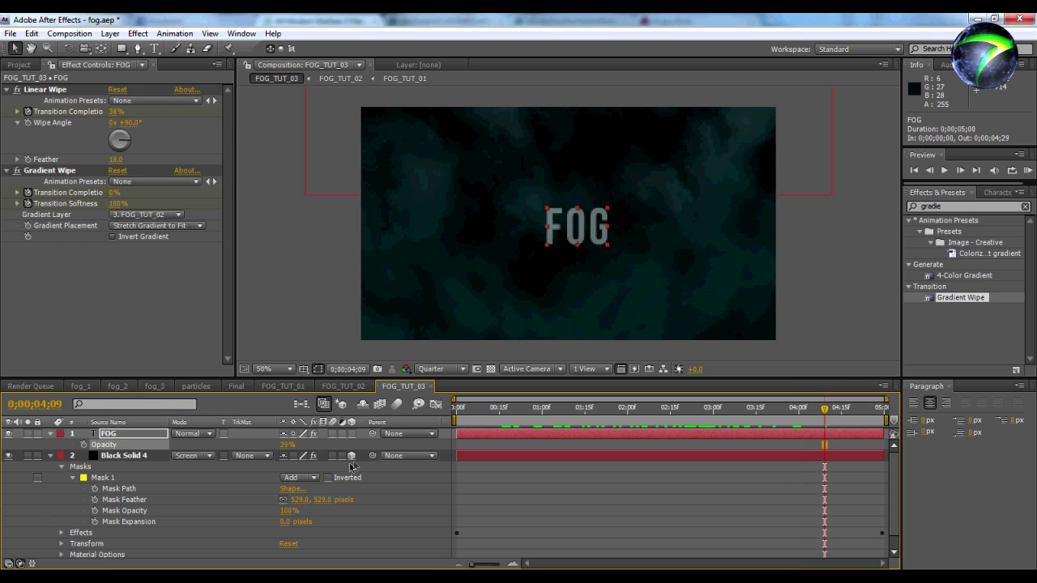
{"action": "left_click_drag", "start_coordinate": [827, 413], "coordinate": [878, 409]}
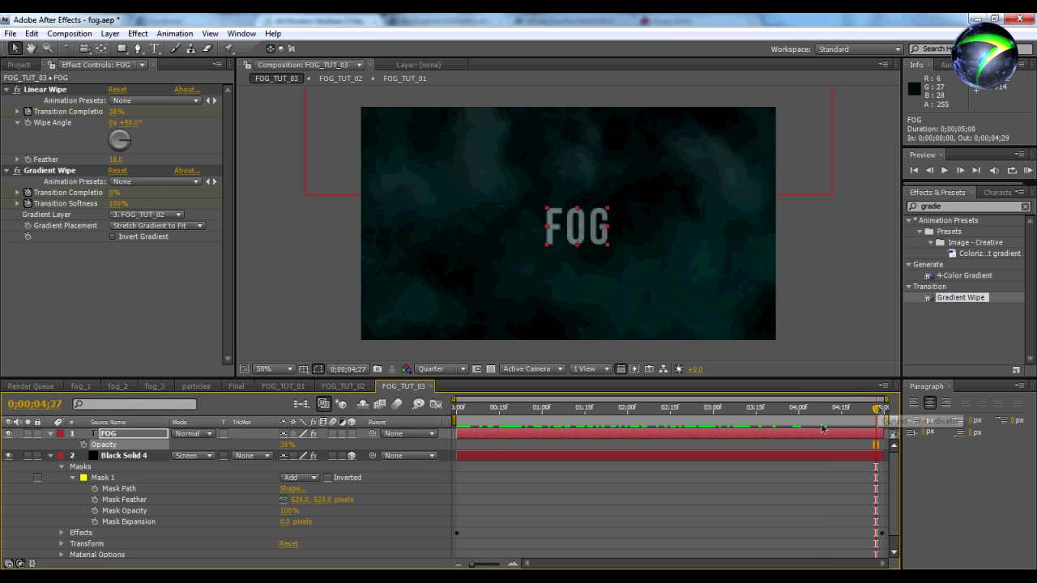
{"action": "key", "text": "F2"}
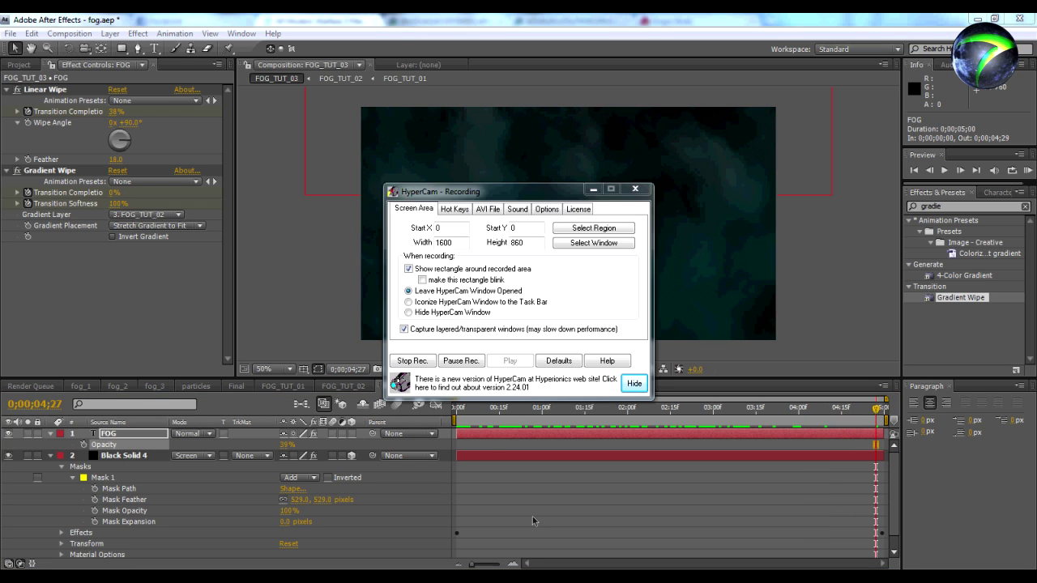